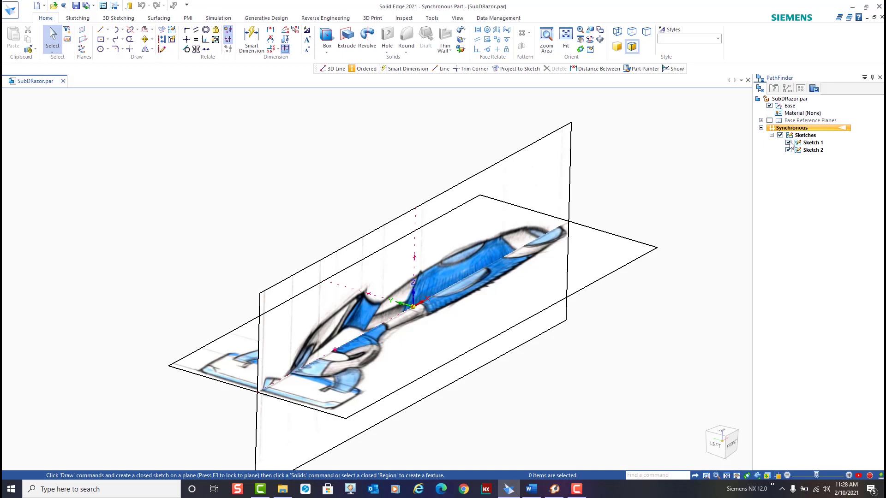
Step: Toggle the visibility of Sketch 1 and Sketch 2 to examine the side and top reference images
{"action": "left_click", "coordinate": [788, 143]}
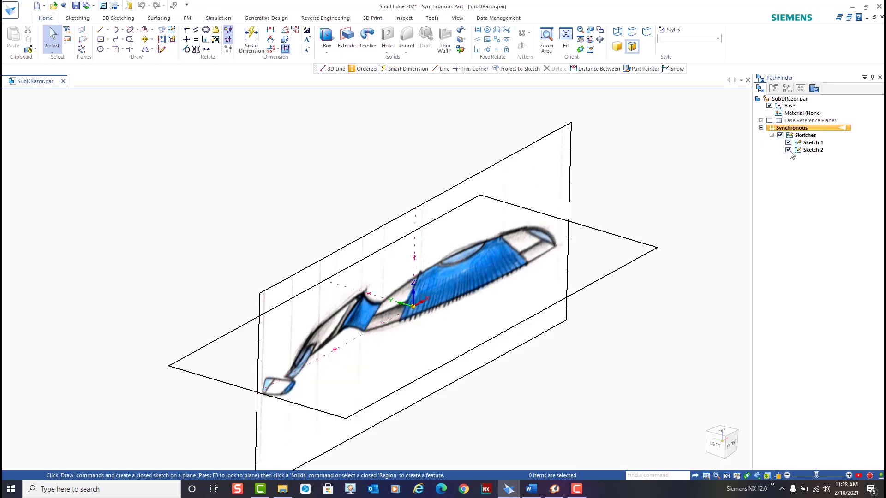
{"action": "left_click", "coordinate": [789, 150]}
{"action": "left_click", "coordinate": [788, 149]}
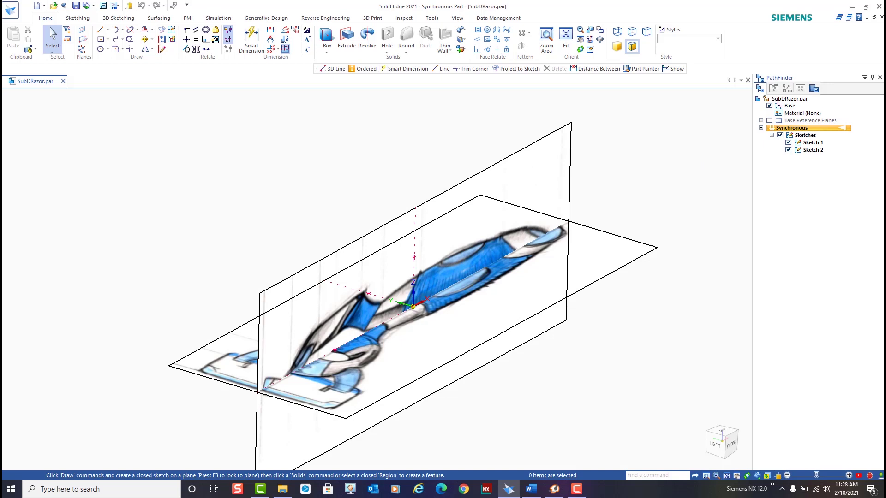
Step: Start subdivision modeling and create a level 1 sphere at the origin with a size of 20 mm
{"action": "left_click", "coordinate": [158, 20]}
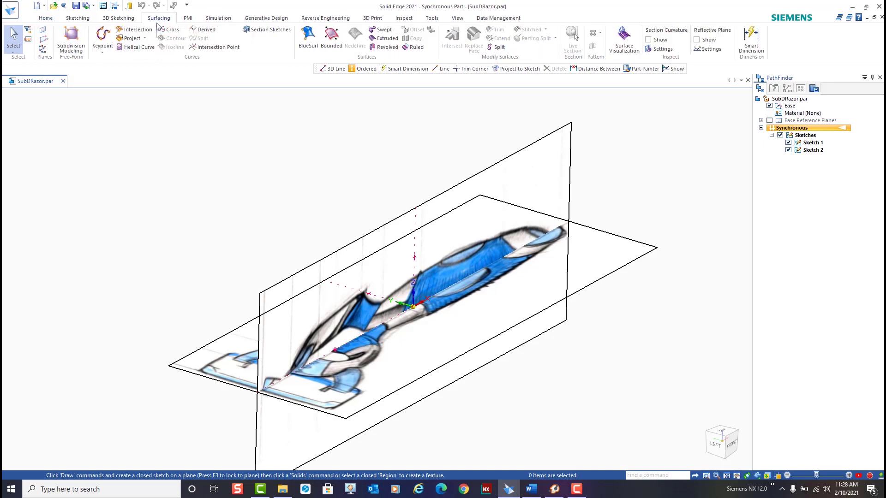
{"action": "left_click", "coordinate": [72, 38]}
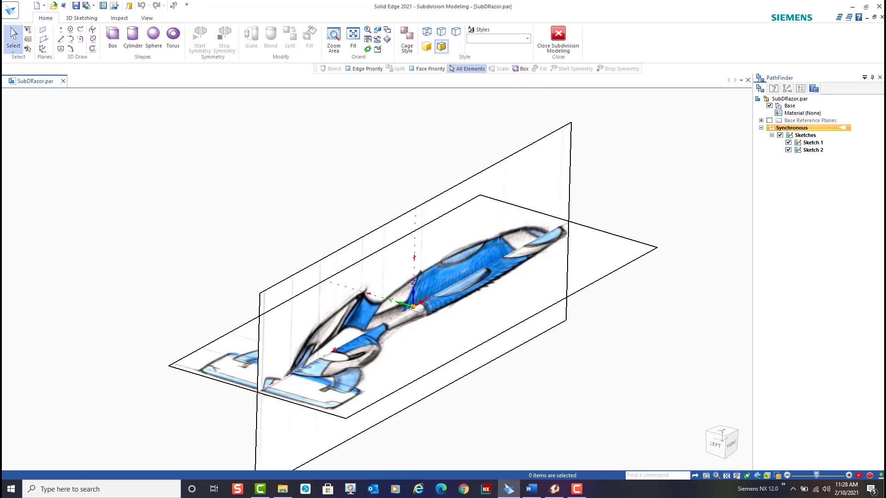
{"action": "left_click", "coordinate": [154, 35]}
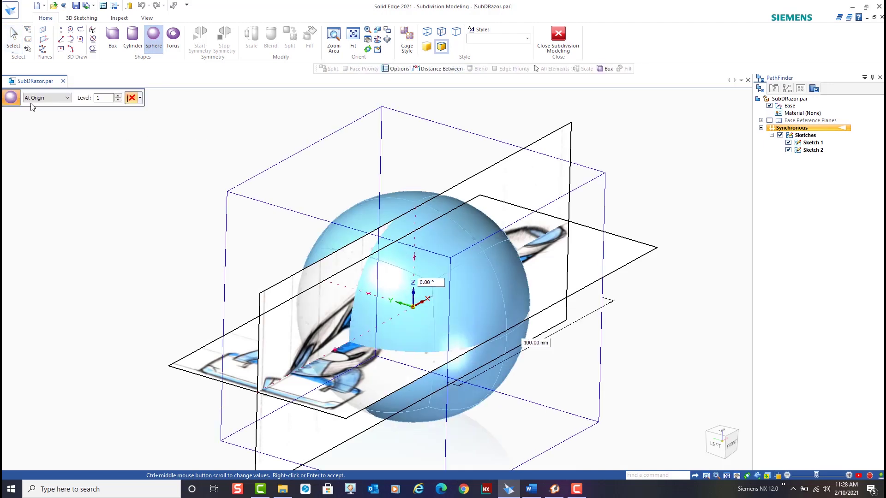
{"action": "left_click", "coordinate": [544, 348]}
{"action": "type", "text": "20"}
{"action": "key", "text": "Return"}
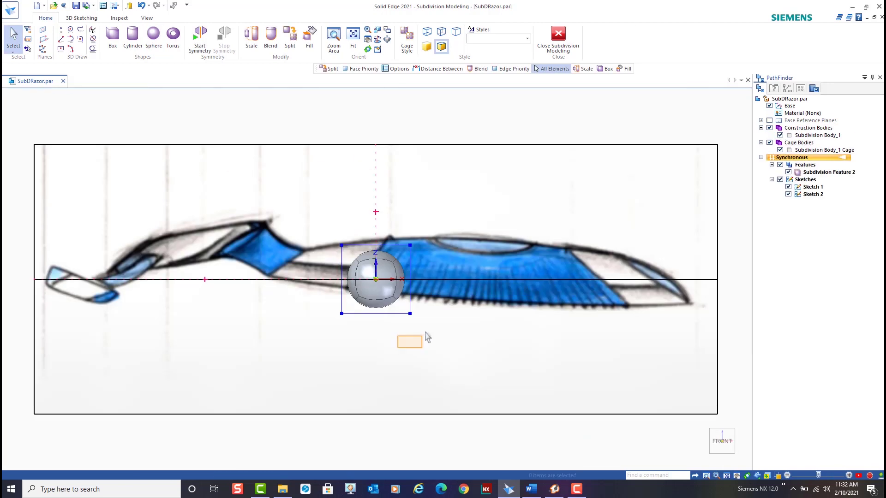
Step: In the front view, move the sphere's +X cage face 85 mm along X toward the handle's end
{"action": "left_click_drag", "start_coordinate": [445, 220], "coordinate": [445, 220]}
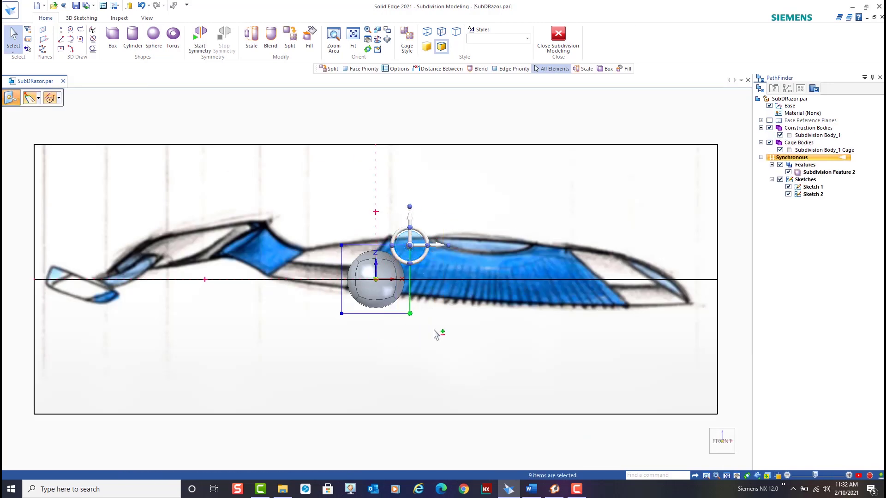
{"action": "left_click", "coordinate": [424, 248]}
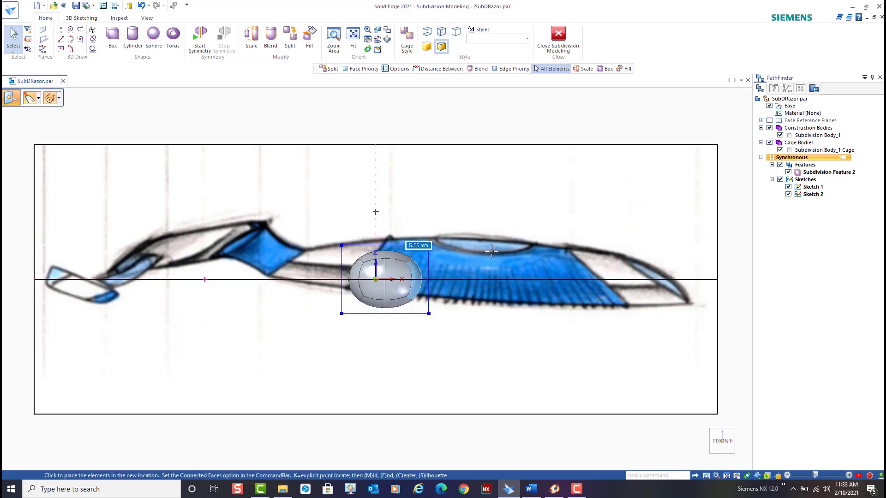
{"action": "type", "text": "85"}
{"action": "key", "text": "Return"}
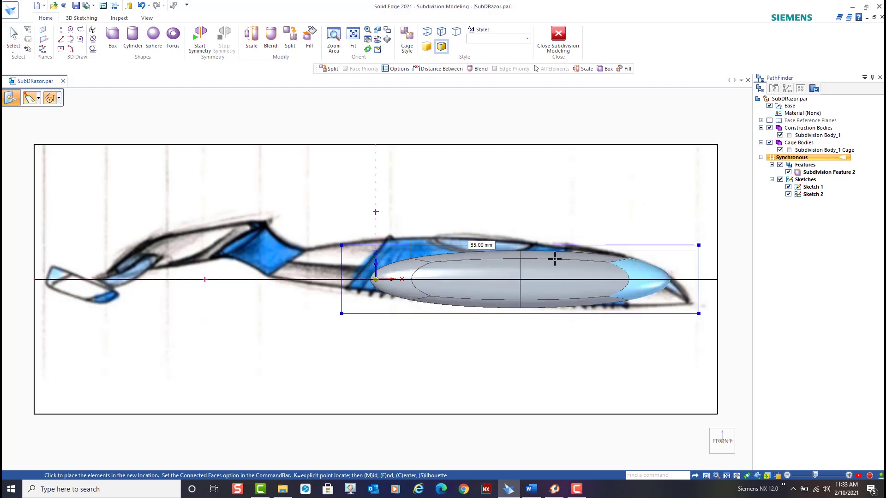
Step: Move the opposite cage face 15 mm along negative X toward the razor head
{"action": "left_click_drag", "start_coordinate": [316, 339], "coordinate": [368, 214]}
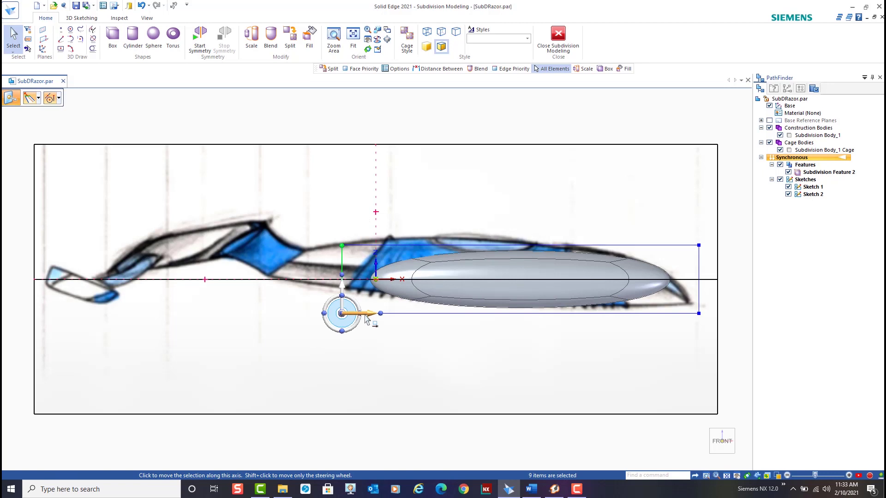
{"action": "left_click", "coordinate": [367, 316]}
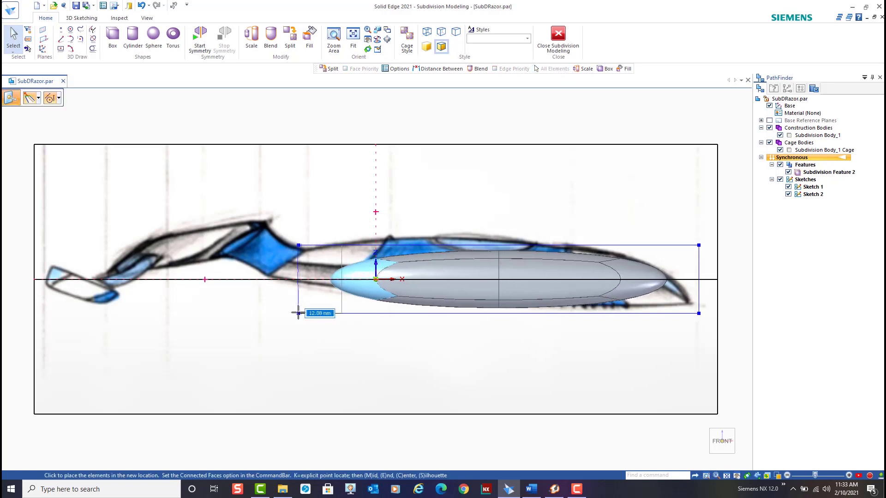
{"action": "type", "text": "15"}
{"action": "key", "text": "Return"}
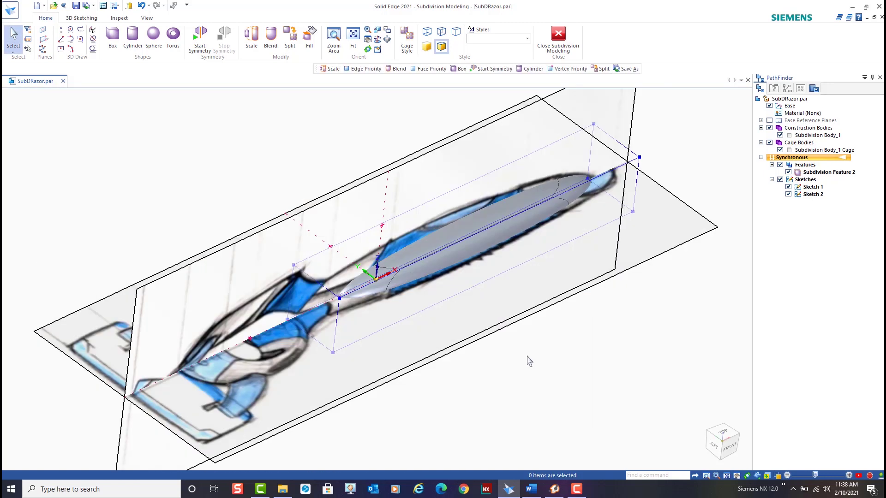
Step: Split the cage crosswise with 2 splits, one near the handle's end and one at about 0.175 from the razor-head side
{"action": "key", "text": "s"}
{"action": "left_click", "coordinate": [470, 231]}
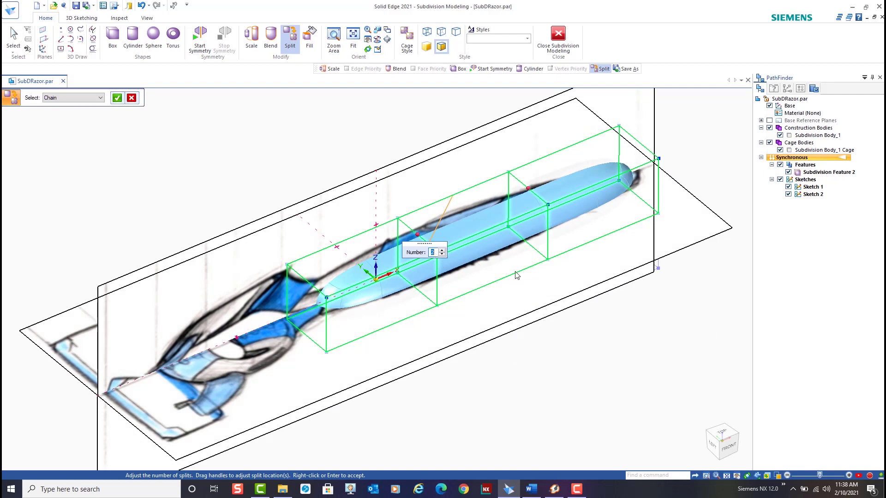
{"action": "left_click_drag", "start_coordinate": [528, 189], "coordinate": [579, 170]}
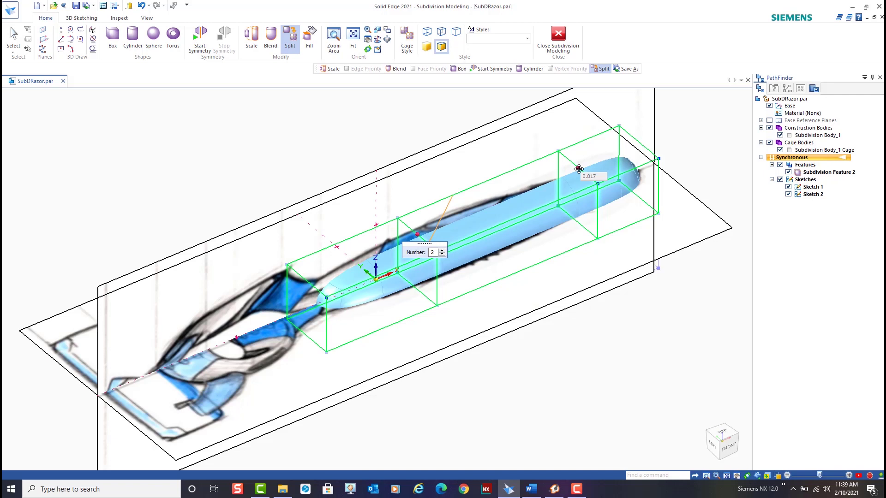
{"action": "mouse_move", "coordinate": [579, 169]}
{"action": "left_mouse_down"}
{"action": "mouse_move", "coordinate": [564, 177]}
{"action": "mouse_move", "coordinate": [572, 170]}
{"action": "left_mouse_up"}
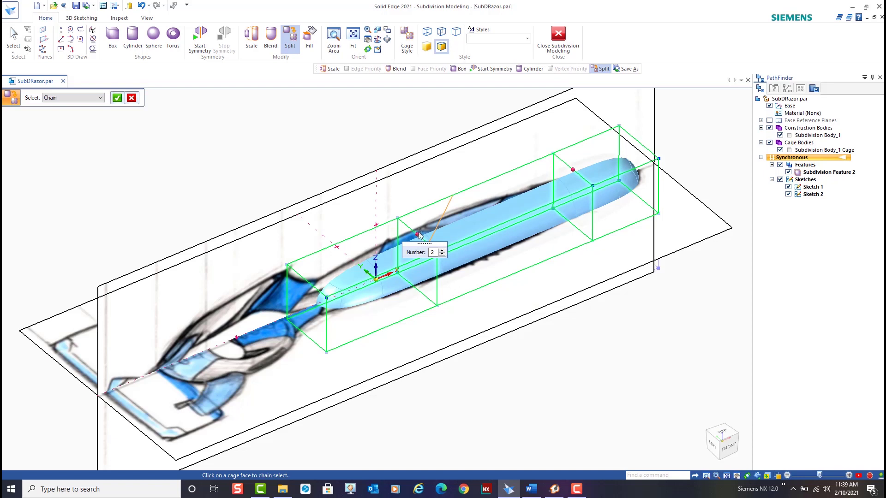
{"action": "left_click_drag", "start_coordinate": [419, 233], "coordinate": [362, 253]}
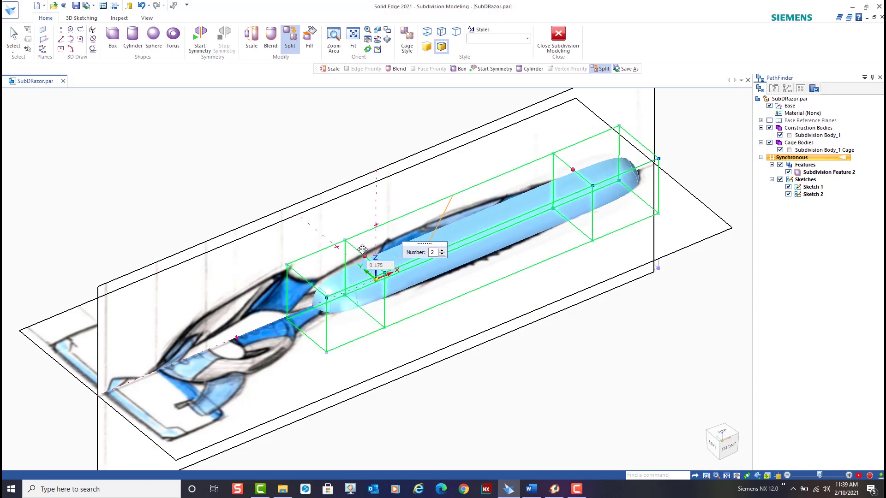
Step: Scale the end cage face at the handle's tip by a factor of 0.15
{"action": "key", "text": "ctrl+f"}
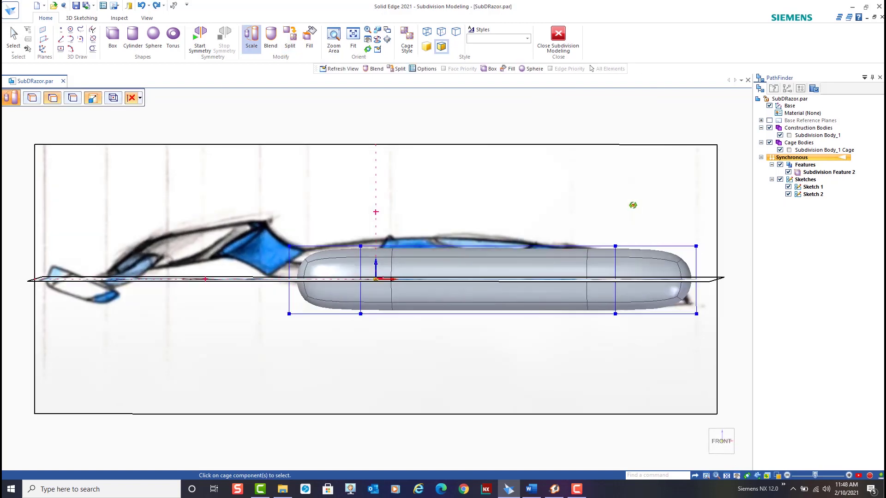
{"action": "middle_click_drag", "start_coordinate": [632, 204], "coordinate": [555, 212]}
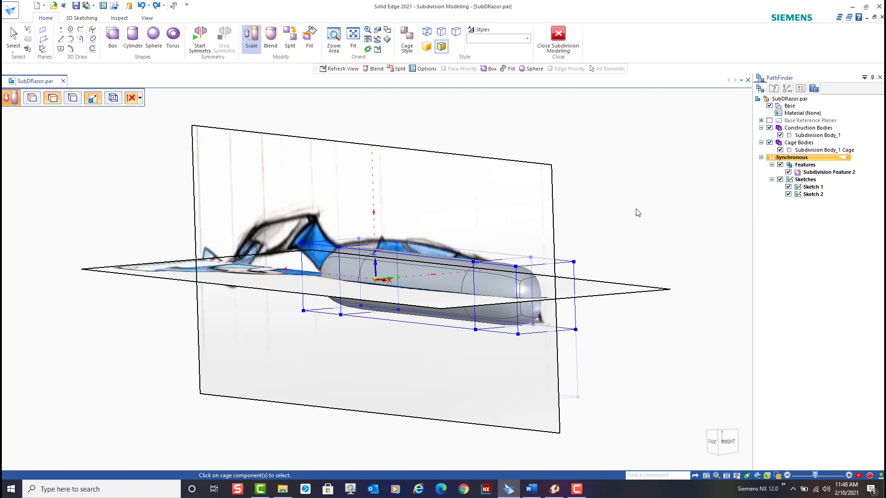
{"action": "left_click", "coordinate": [569, 283]}
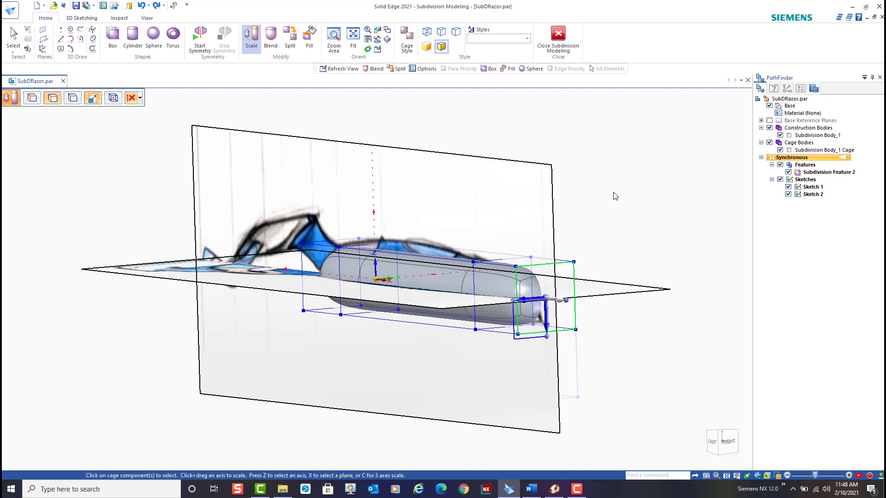
{"action": "key", "text": "z"}
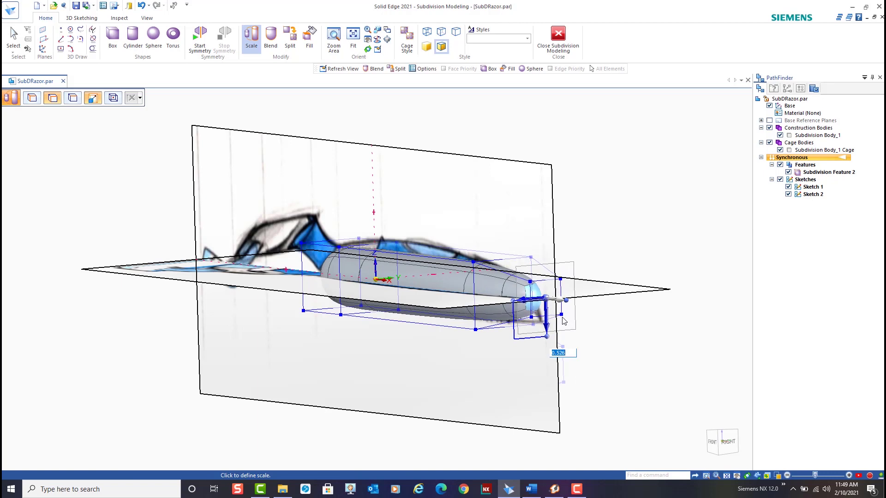
{"action": "key", "text": "BackSpace"}
{"action": "key", "text": "Return"}
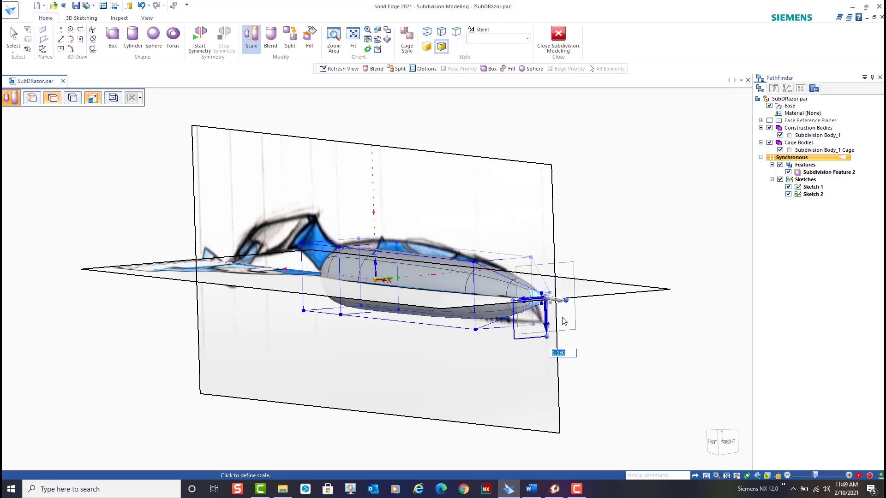
Step: Scale the end cage face on the razor-head side by a factor of 0.25 and finish scaling
{"action": "key", "text": "ctrl+f"}
{"action": "middle_click_drag", "start_coordinate": [554, 357], "coordinate": [532, 362]}
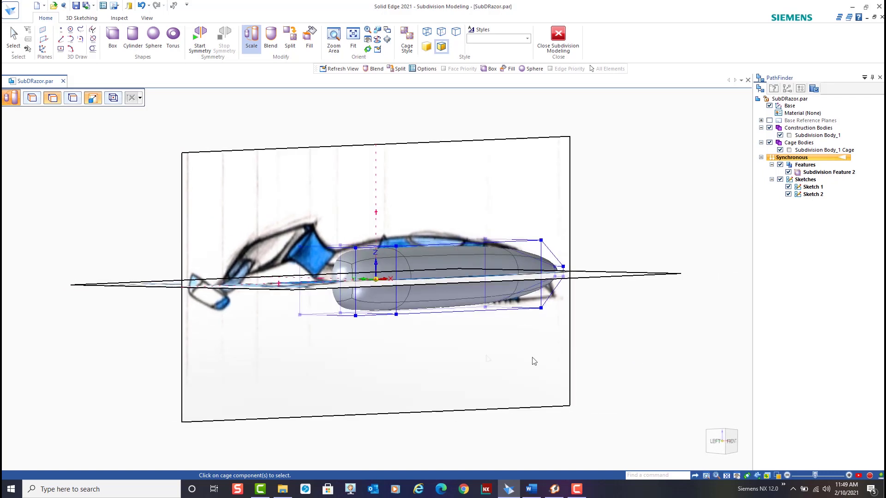
{"action": "left_click", "coordinate": [348, 310]}
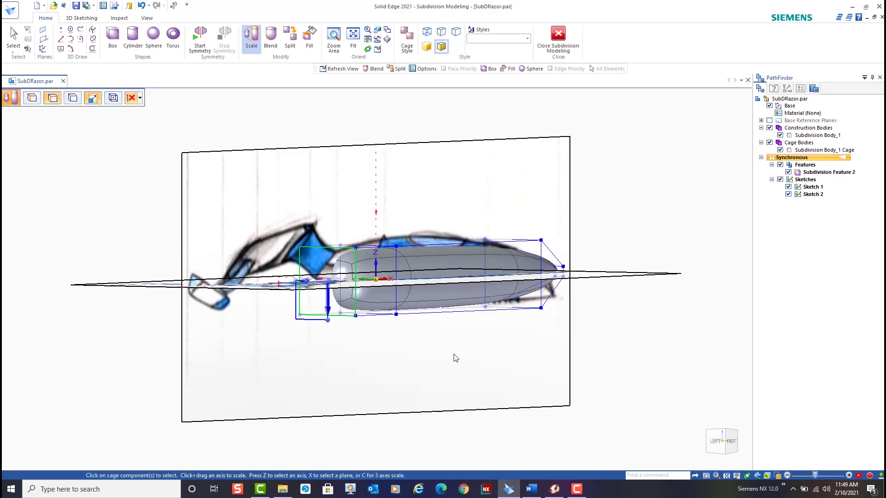
{"action": "key", "text": "c"}
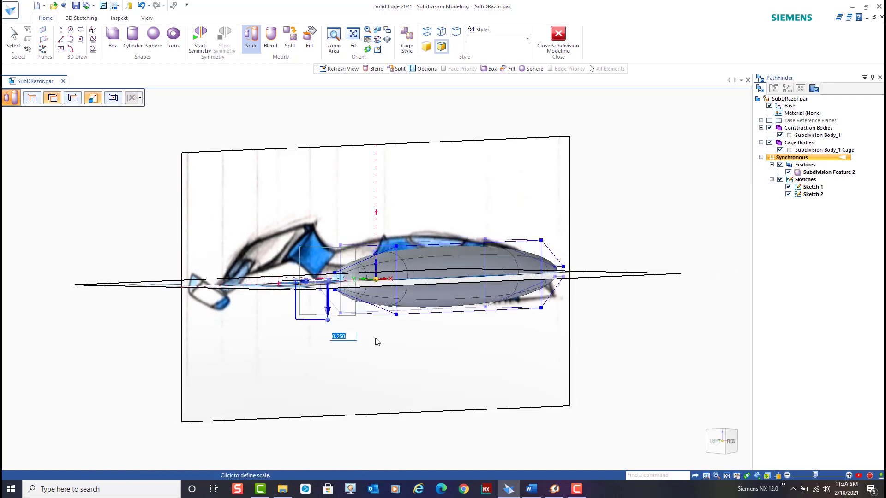
{"action": "key", "text": "Escape"}
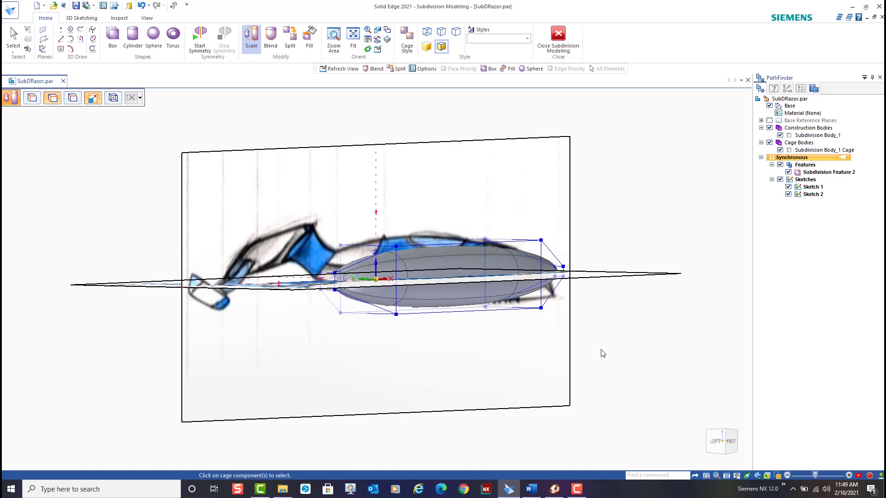
Step: In the front view, move the cage end at the handle's tip 7 mm down and 1 mm inward along X
{"action": "mouse_move", "coordinate": [731, 449]}
{"action": "left_click", "coordinate": [732, 444]}
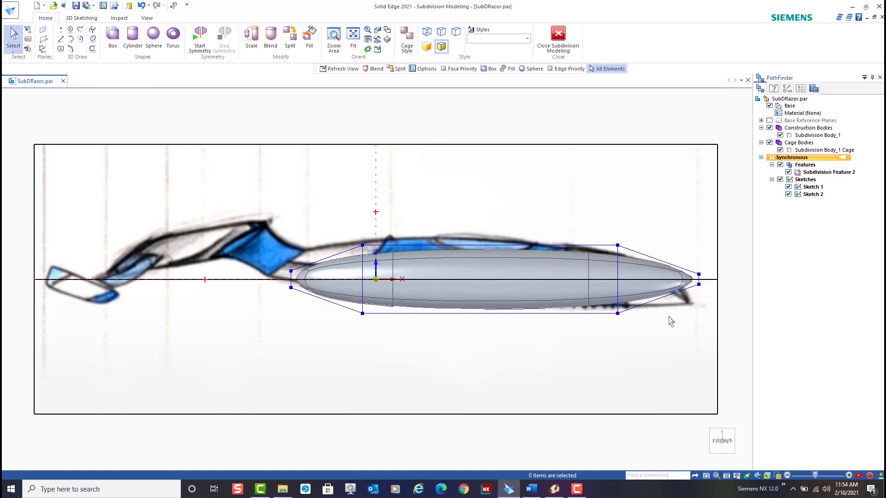
{"action": "left_click_drag", "start_coordinate": [669, 317], "coordinate": [727, 252]}
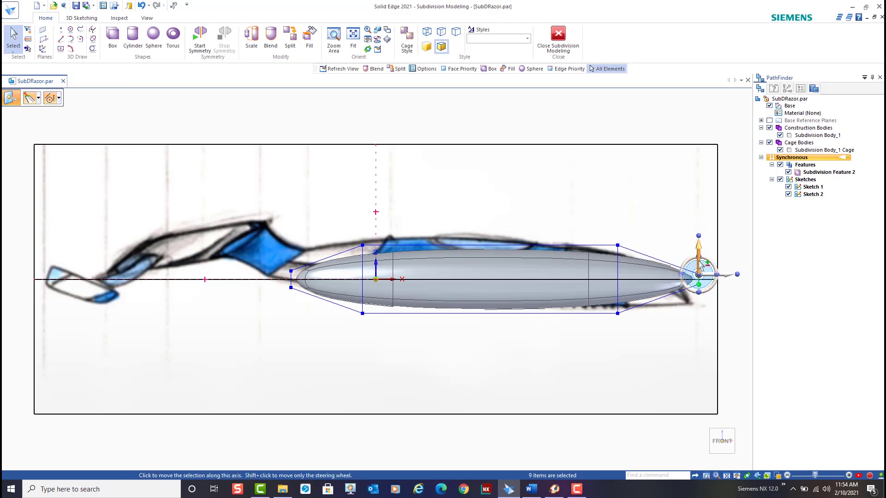
{"action": "left_click", "coordinate": [698, 256]}
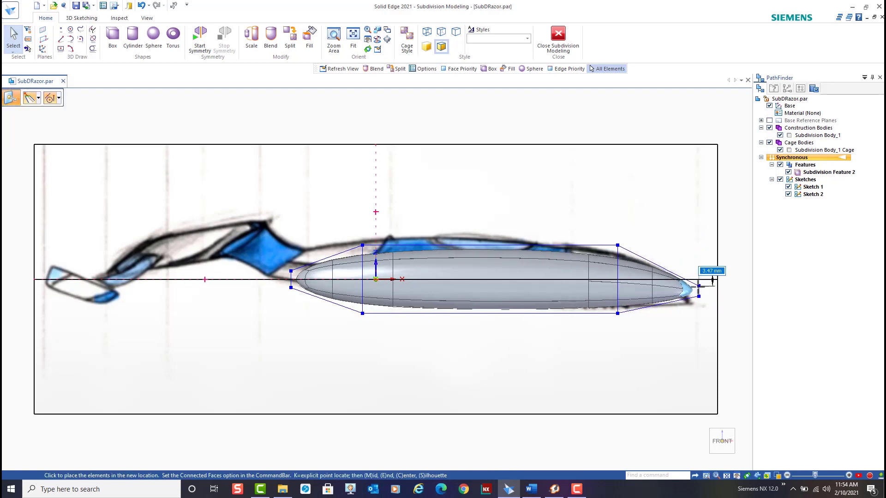
{"action": "type", "text": "7"}
{"action": "key", "text": "Return"}
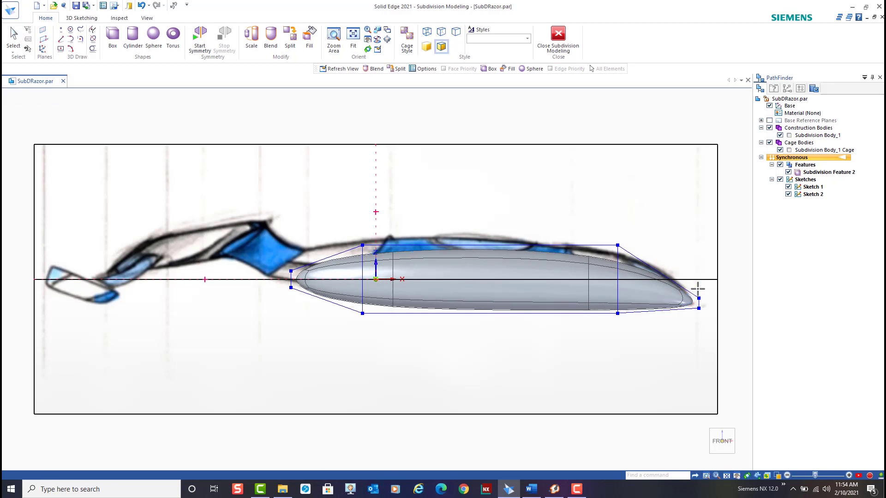
{"action": "left_click", "coordinate": [727, 300]}
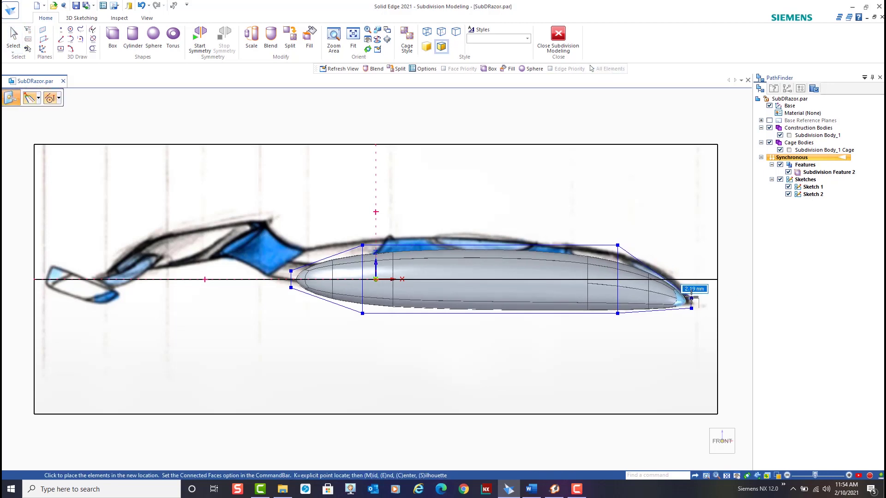
{"action": "type", "text": "1"}
{"action": "key", "text": "Return"}
Step: Move the two cage sections on the razor-head side upward to follow the side reference image
{"action": "left_click_drag", "start_coordinate": [262, 336], "coordinate": [383, 231]}
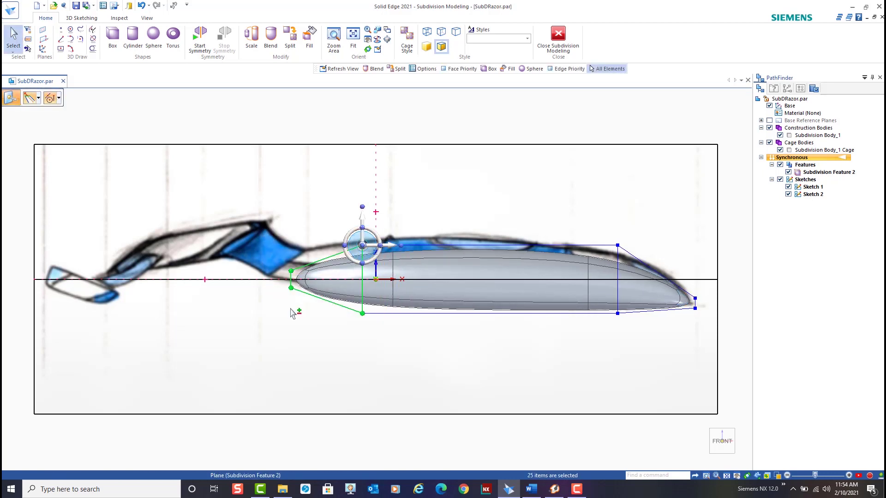
{"action": "left_click_drag", "start_coordinate": [365, 237], "coordinate": [366, 224]}
{"action": "key", "text": "Escape"}
Step: Move the lower cage edge at the razor-head end 6 mm along negative X
{"action": "scroll", "coordinate": [232, 235], "scroll_direction": "up", "scroll_amount": 2}
{"action": "scroll", "coordinate": [232, 235], "scroll_direction": "up", "scroll_amount": 2}
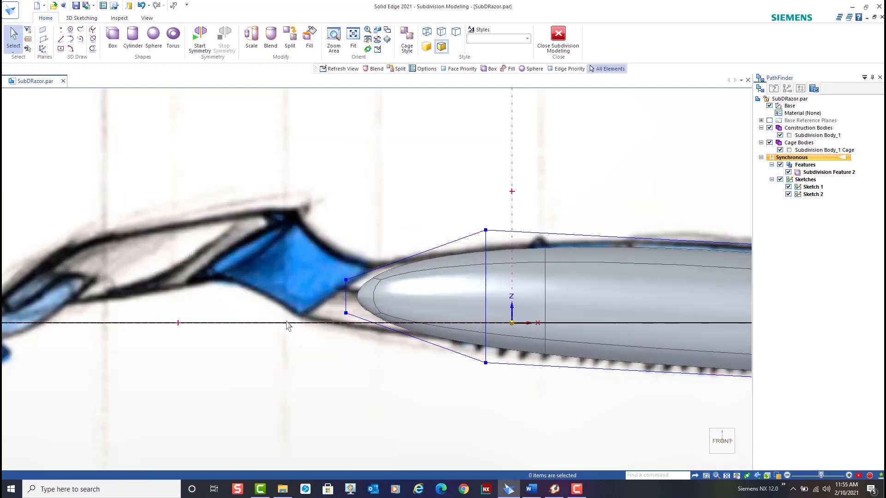
{"action": "left_click_drag", "start_coordinate": [323, 342], "coordinate": [366, 303]}
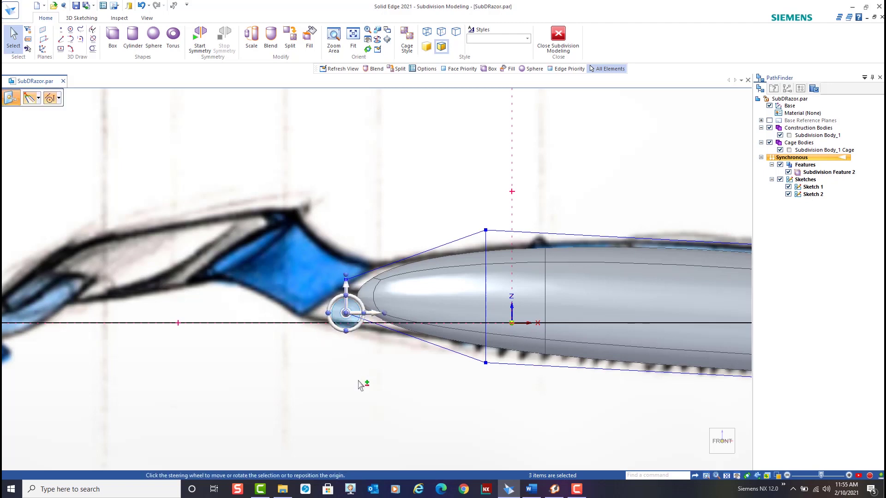
{"action": "left_click", "coordinate": [362, 315]}
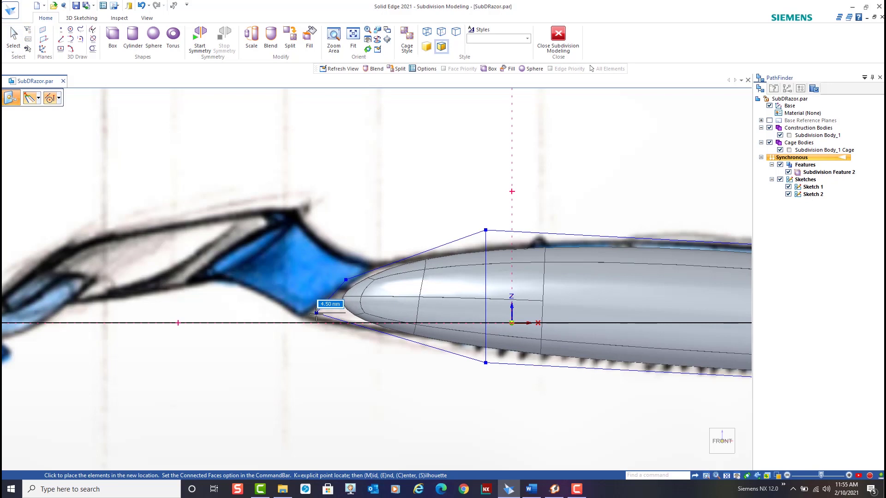
{"action": "type", "text": "6"}
{"action": "key", "text": "Return"}
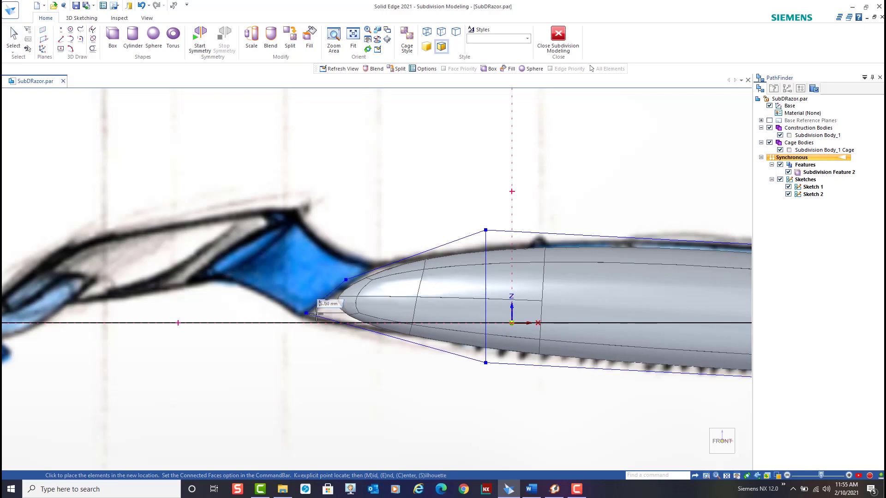
Step: Extend the cage's end face at the razor-head end 17 mm outward with the Lift option, adding a new cage section
{"action": "left_click", "coordinate": [723, 441]}
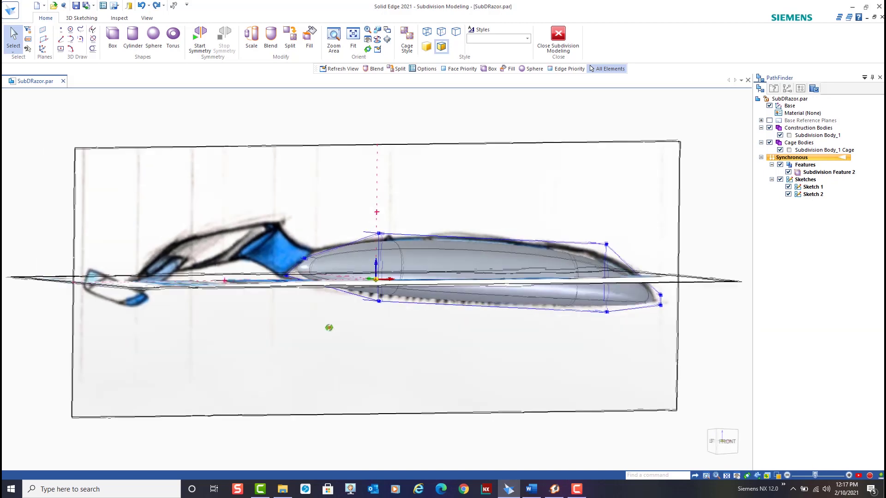
{"action": "middle_click_drag", "start_coordinate": [328, 326], "coordinate": [394, 358]}
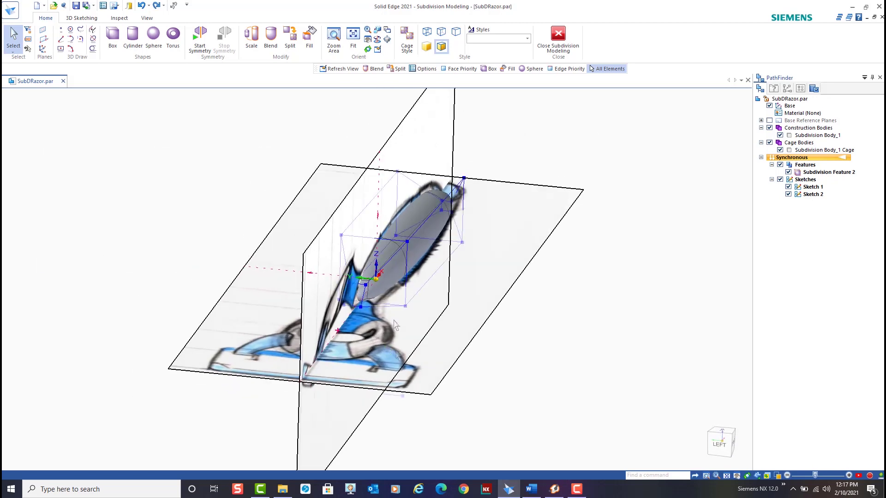
{"action": "scroll", "coordinate": [395, 358], "scroll_direction": "up", "scroll_amount": 3}
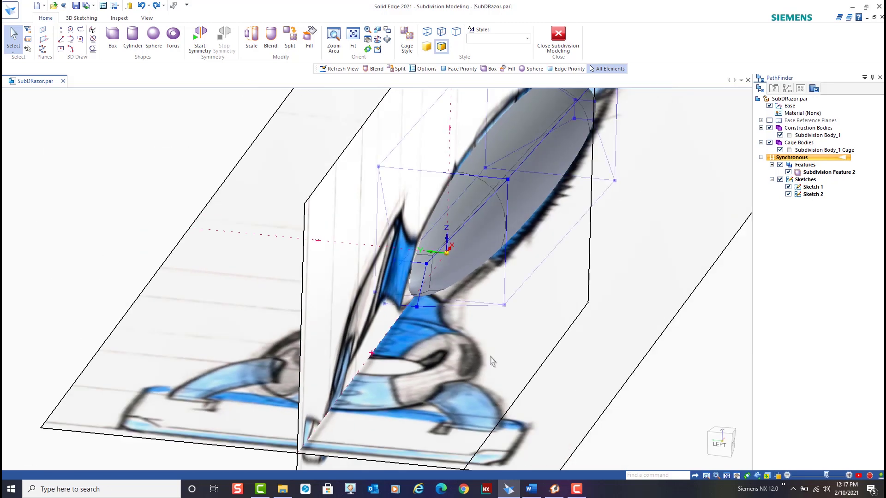
{"action": "left_click", "coordinate": [412, 284]}
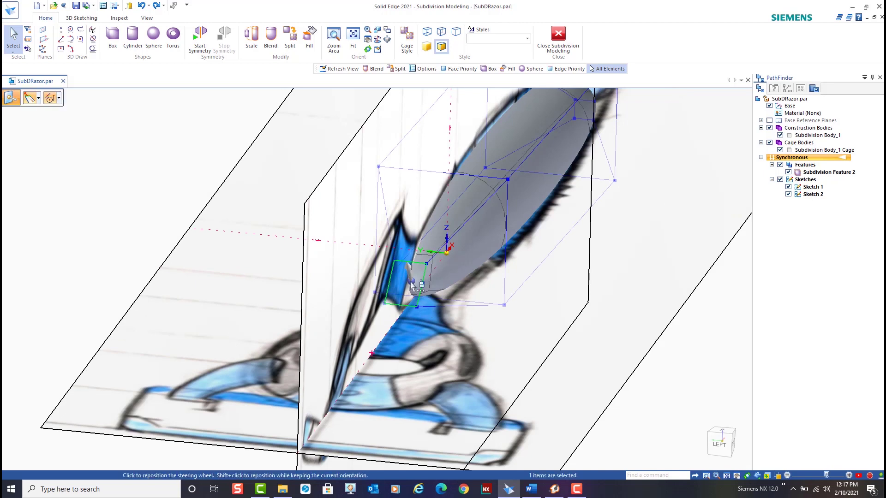
{"action": "left_click", "coordinate": [38, 98]}
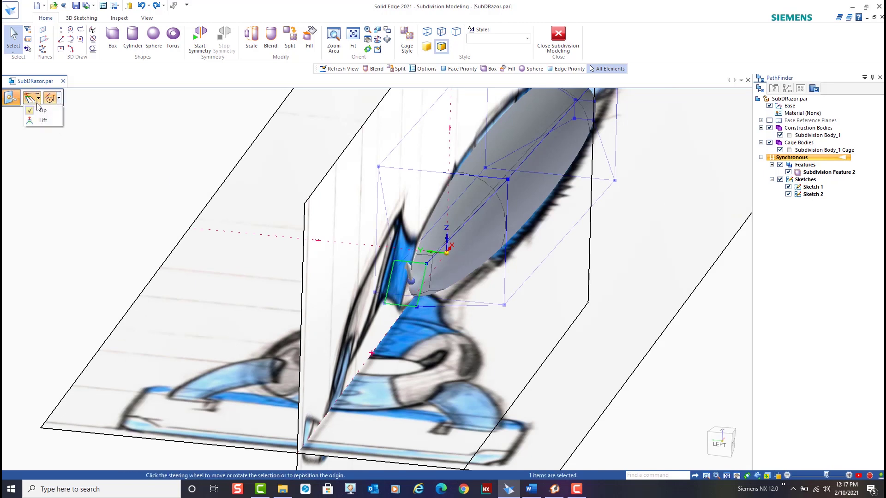
{"action": "left_click", "coordinate": [43, 120]}
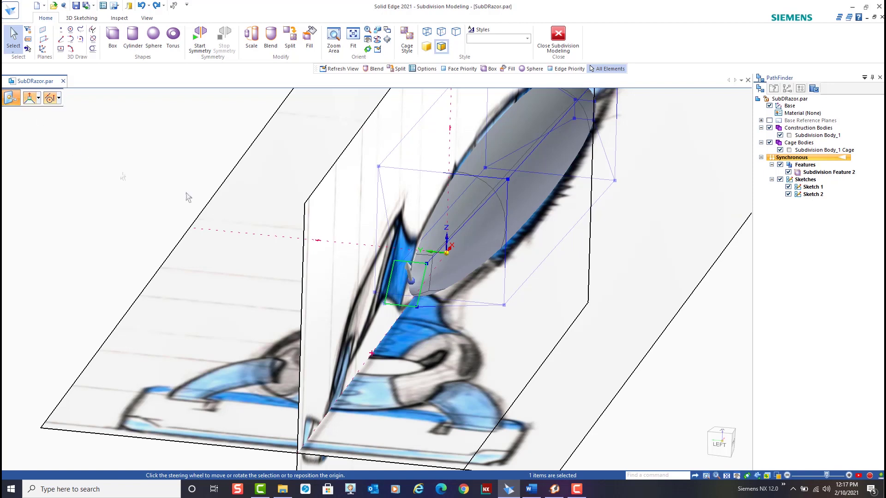
{"action": "left_click", "coordinate": [409, 270]}
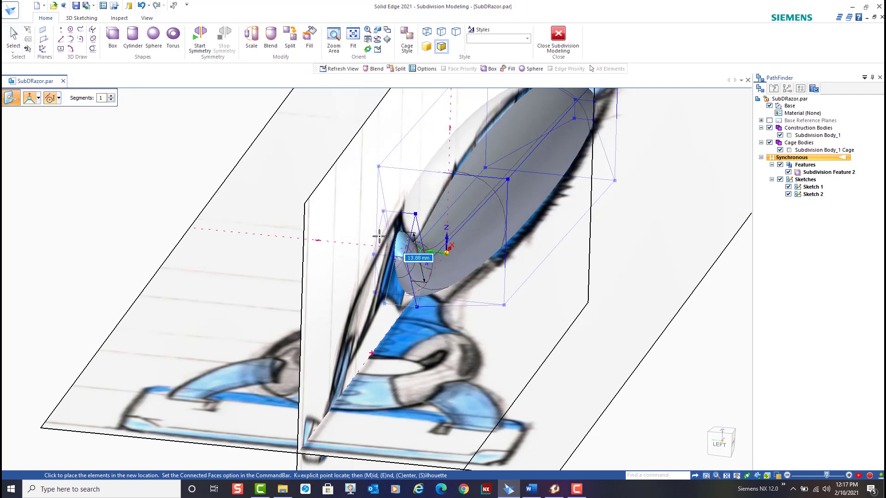
{"action": "type", "text": "17"}
{"action": "key", "text": "Return"}
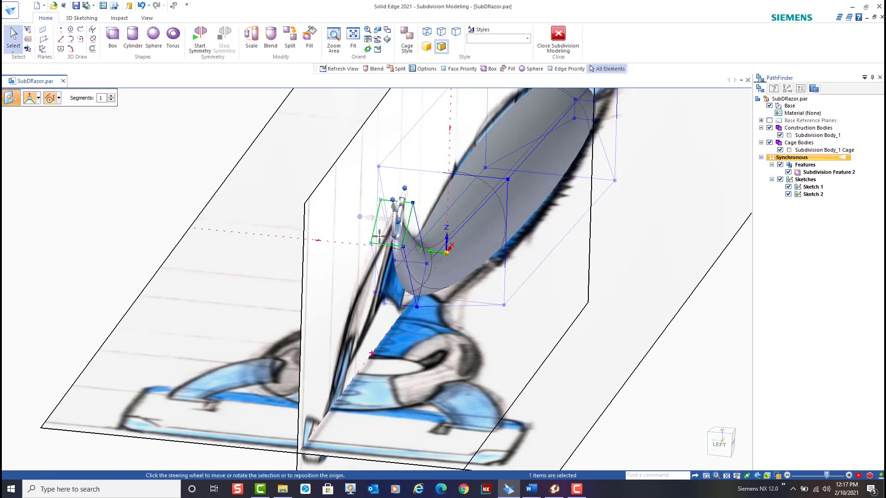
{"action": "key", "text": "Escape"}
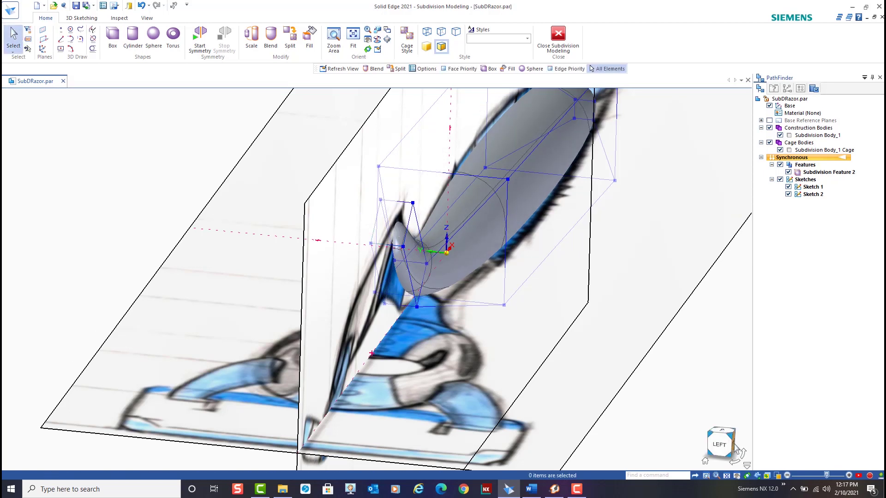
Step: Scale the lifted end face at the razor-head end by a factor of 5 along its width
{"action": "left_click", "coordinate": [734, 443]}
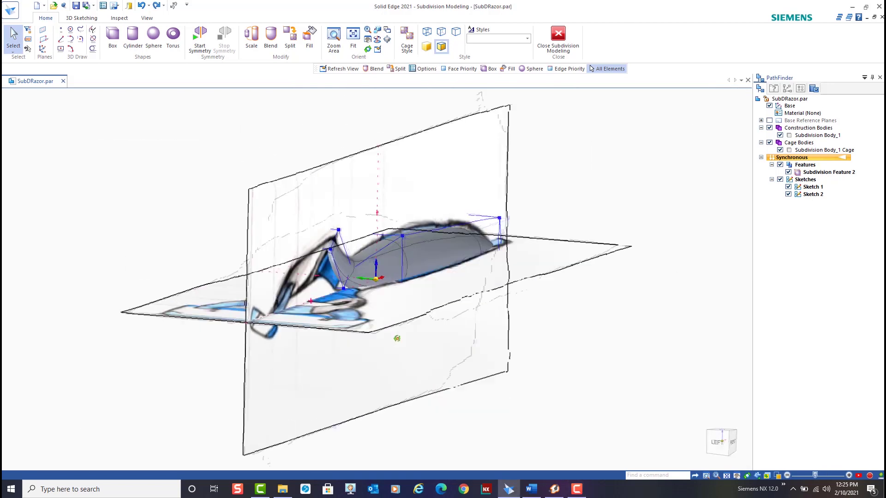
{"action": "middle_click_drag", "start_coordinate": [396, 337], "coordinate": [404, 331]}
{"action": "scroll", "coordinate": [405, 330], "scroll_direction": "up", "scroll_amount": 2}
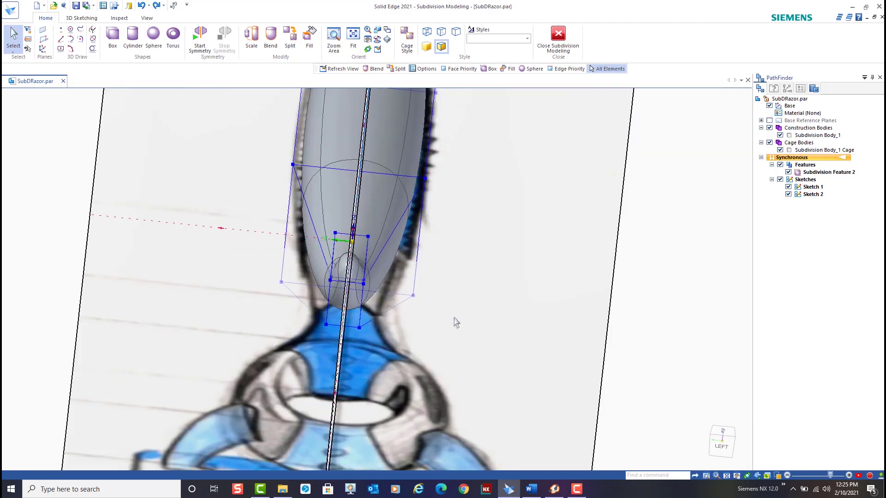
{"action": "scroll", "coordinate": [457, 319], "scroll_direction": "up", "scroll_amount": 2}
{"action": "left_click", "coordinate": [346, 273]}
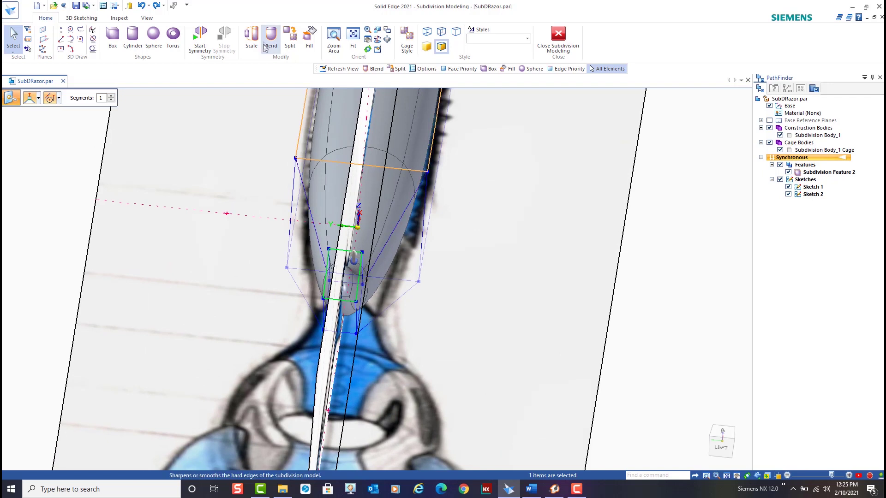
{"action": "left_click", "coordinate": [254, 39]}
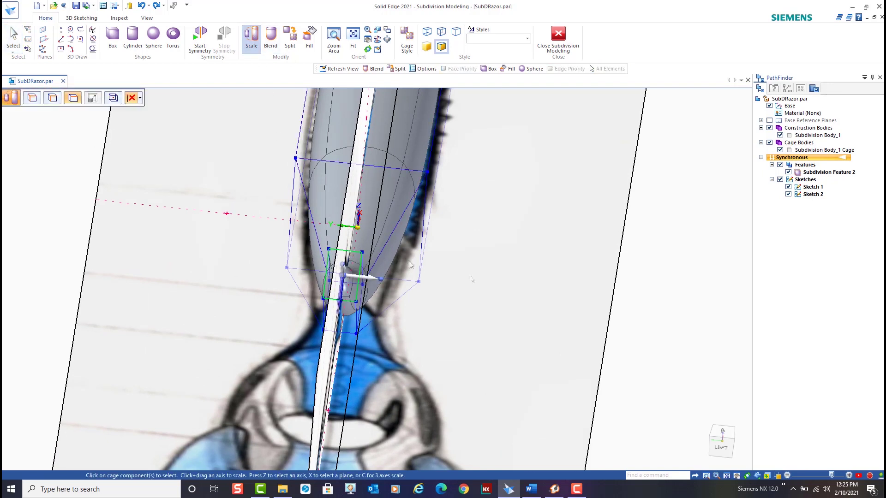
{"action": "key", "text": "z"}
{"action": "left_click", "coordinate": [372, 281]}
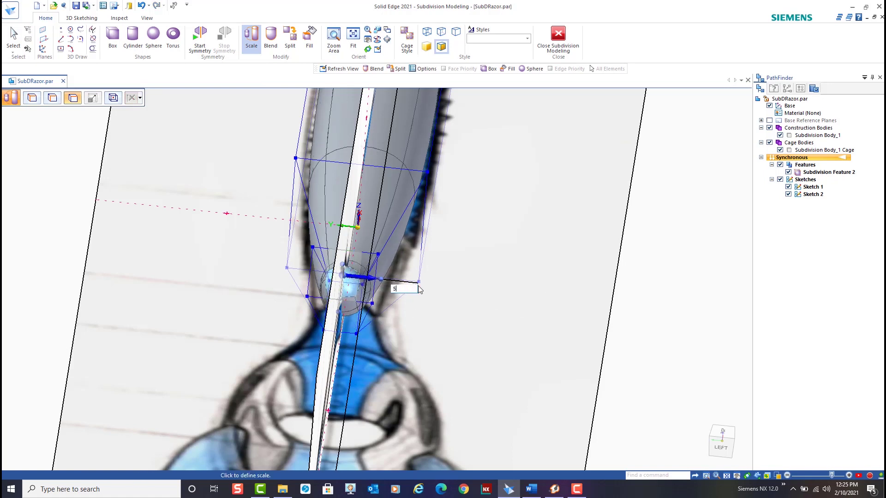
{"action": "type", "text": "5"}
{"action": "key", "text": "Return"}
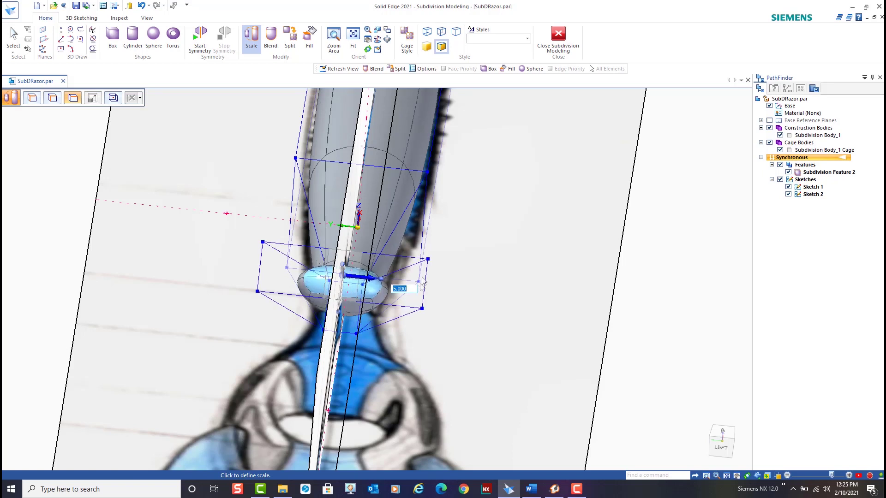
Step: Scale the same end face by a factor of 2 along its height and finish scaling
{"action": "left_click", "coordinate": [256, 41]}
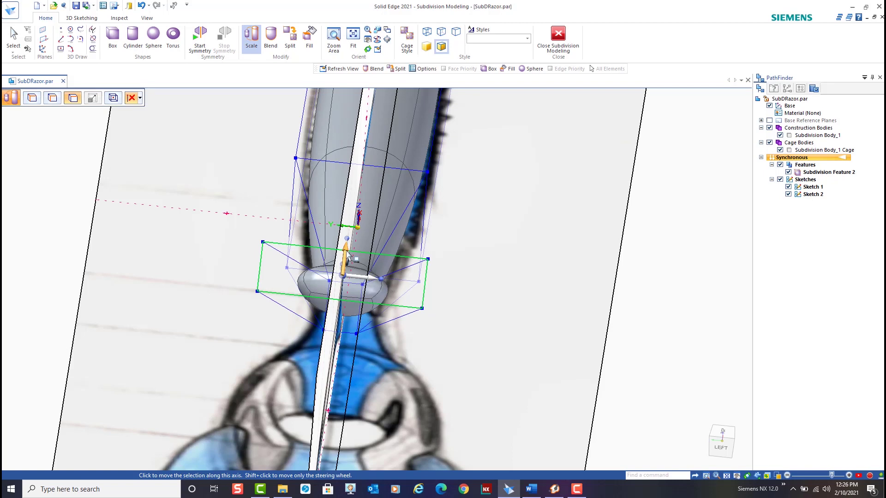
{"action": "left_click", "coordinate": [347, 253]}
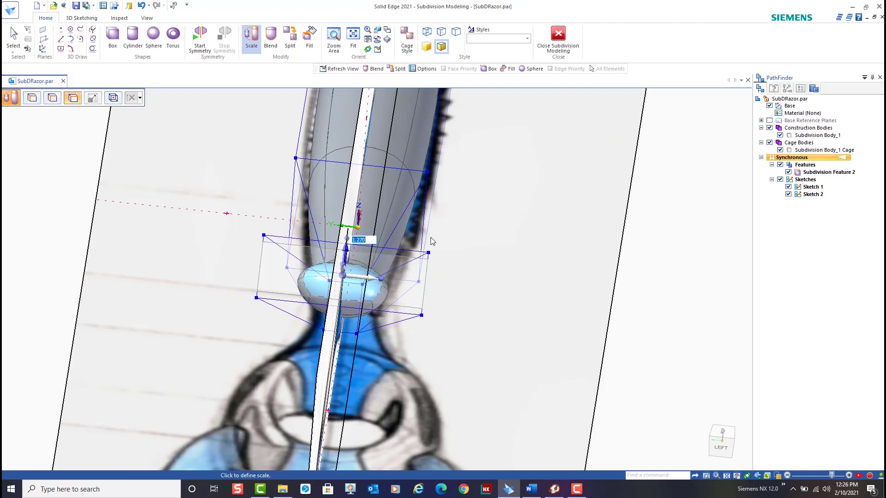
{"action": "key", "text": "Return"}
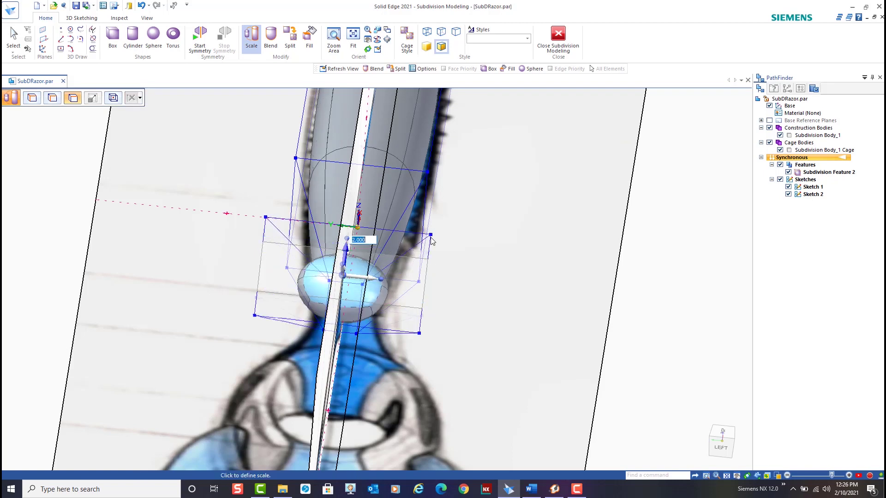
{"action": "left_click", "coordinate": [516, 228]}
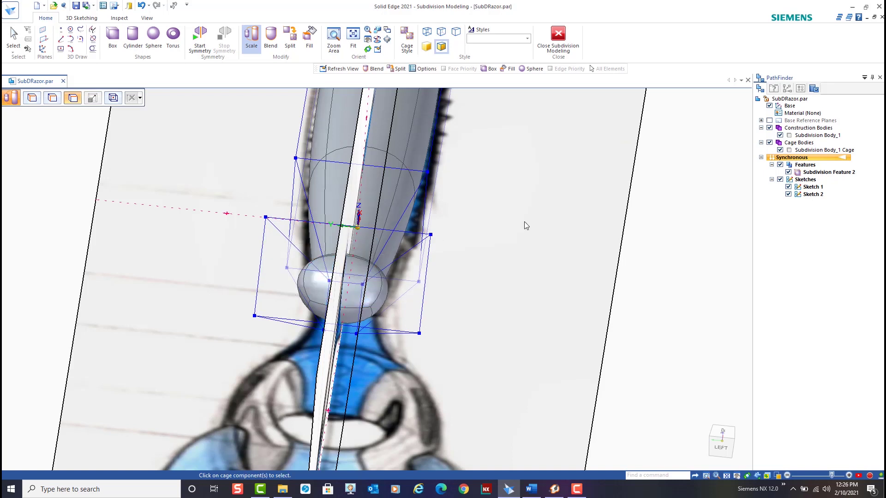
{"action": "key", "text": "Escape"}
Step: Examine the handle from several angles, temporarily hiding the construction body to compare the cage with the reference images
{"action": "middle_click_drag", "start_coordinate": [524, 221], "coordinate": [563, 194]}
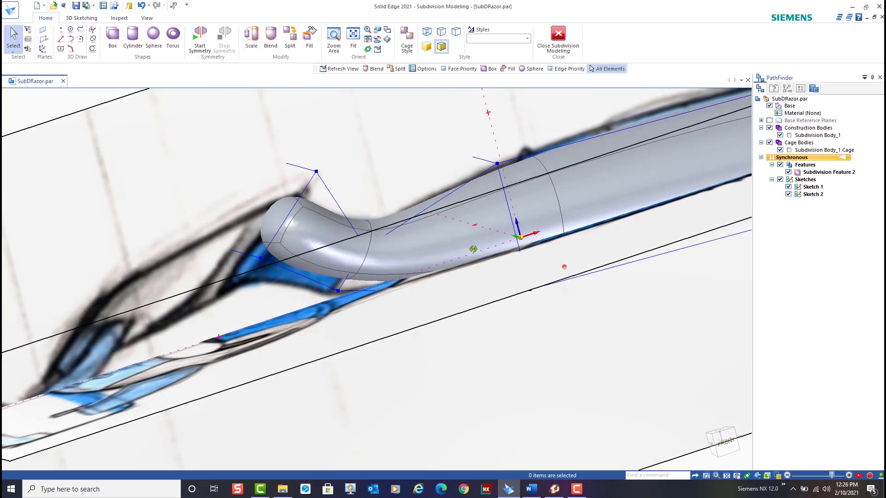
{"action": "middle_click_drag", "start_coordinate": [564, 266], "coordinate": [572, 263]}
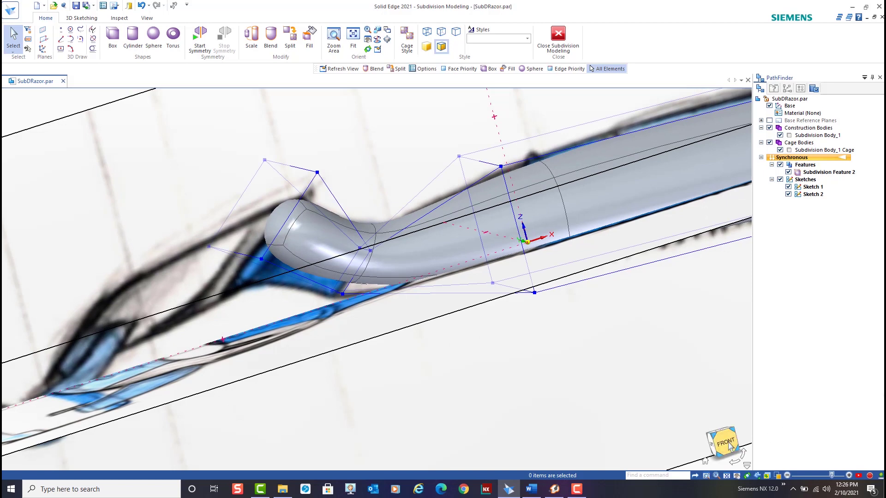
{"action": "left_click", "coordinate": [730, 446]}
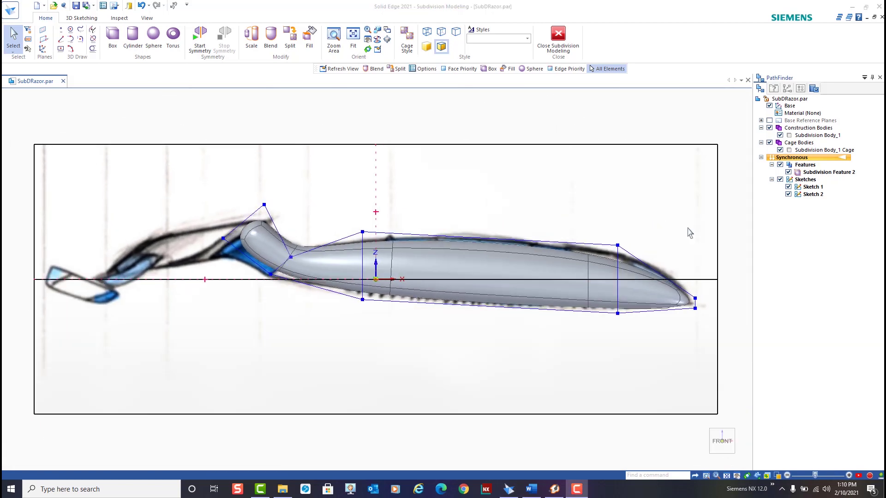
{"action": "middle_click_drag", "start_coordinate": [688, 231], "coordinate": [604, 256]}
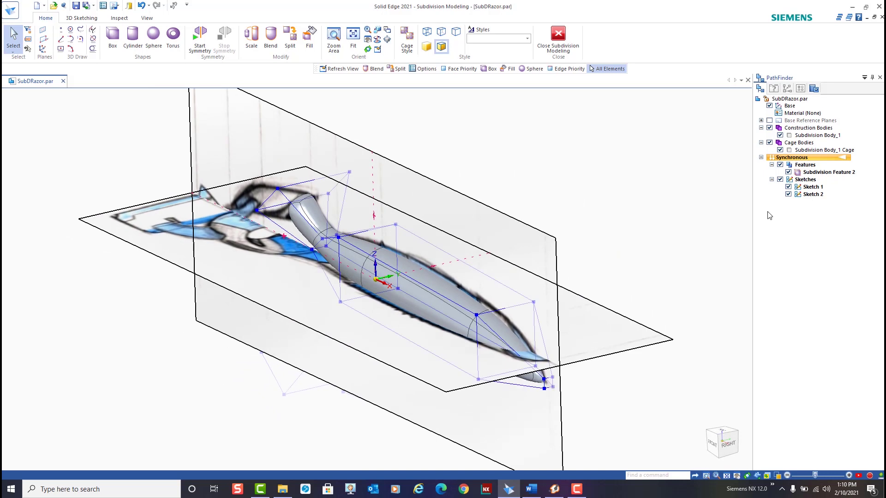
{"action": "left_click", "coordinate": [769, 128]}
{"action": "mouse_move", "coordinate": [589, 327]}
{"action": "middle_mouse_down"}
{"action": "mouse_move", "coordinate": [560, 329]}
{"action": "mouse_move", "coordinate": [558, 342]}
{"action": "middle_mouse_up"}
{"action": "mouse_move", "coordinate": [451, 386]}
{"action": "middle_mouse_down"}
{"action": "mouse_move", "coordinate": [455, 370]}
{"action": "mouse_move", "coordinate": [531, 337]}
{"action": "mouse_move", "coordinate": [430, 393]}
{"action": "middle_mouse_up"}
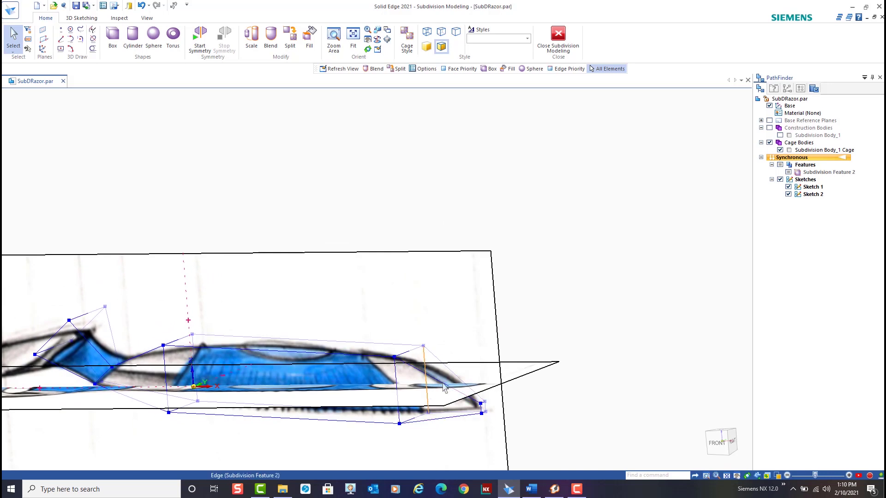
{"action": "middle_click_drag", "start_coordinate": [510, 382], "coordinate": [513, 379]}
{"action": "scroll", "coordinate": [514, 380], "scroll_direction": "down", "scroll_amount": 2}
{"action": "scroll", "coordinate": [400, 425], "scroll_direction": "up", "scroll_amount": 3}
{"action": "middle_click_drag", "start_coordinate": [400, 425], "coordinate": [590, 286]}
{"action": "scroll", "coordinate": [572, 315], "scroll_direction": "up", "scroll_amount": 2}
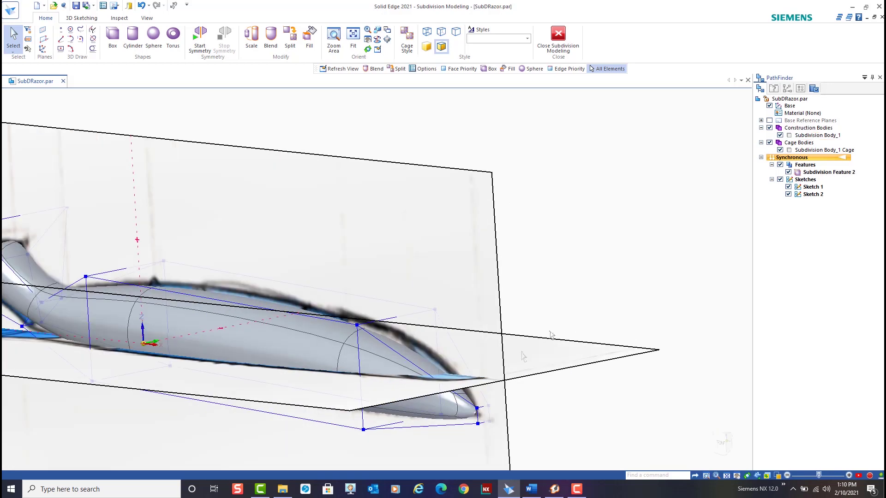
Step: Lift the sloped upper cage face at the handle's tip outward along its normal using one segment
{"action": "scroll", "coordinate": [466, 295], "scroll_direction": "up", "scroll_amount": 3}
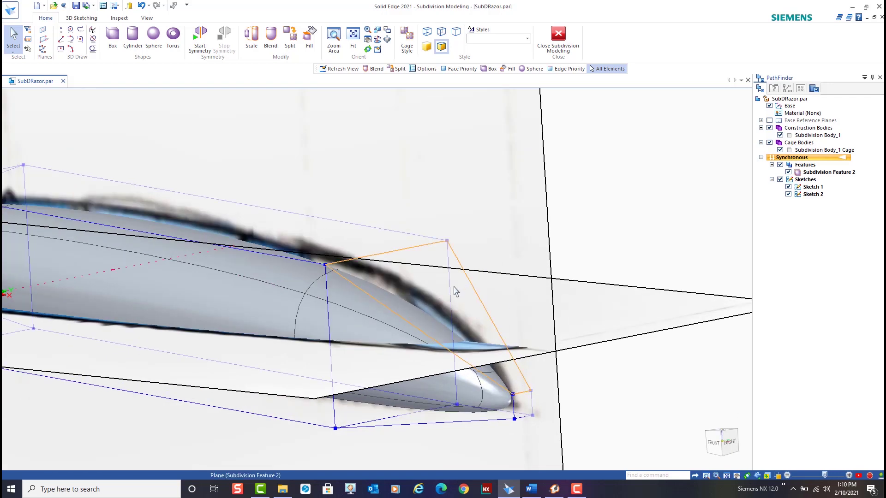
{"action": "left_click", "coordinate": [456, 292]}
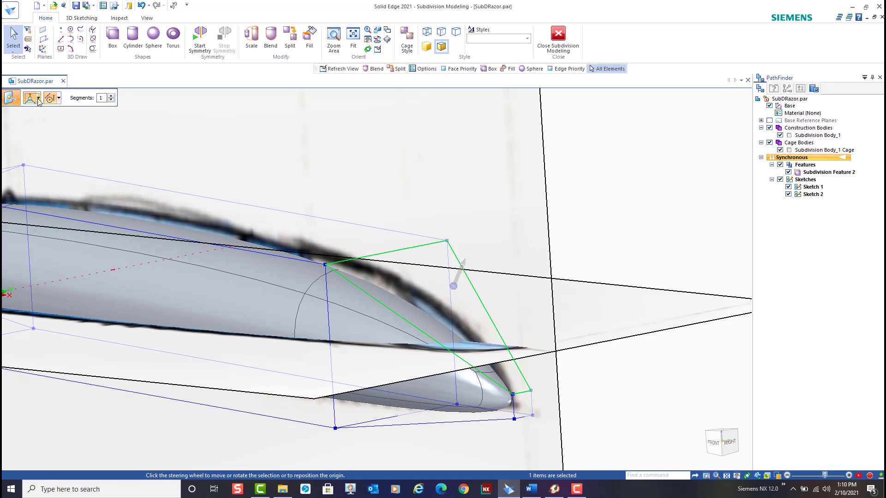
{"action": "left_click", "coordinate": [459, 272]}
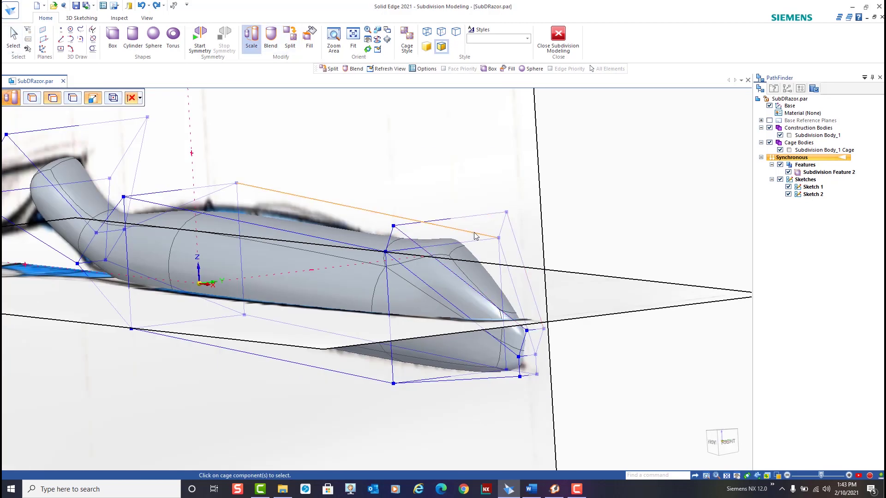
Step: Scale down the lifted upper face at the handle's tip within its plane and finish scaling
{"action": "left_click", "coordinate": [481, 230]}
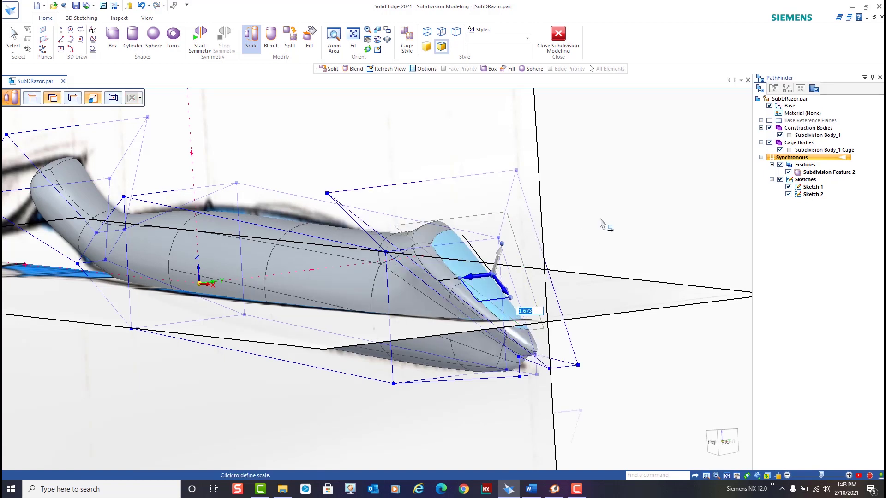
{"action": "key", "text": "Return"}
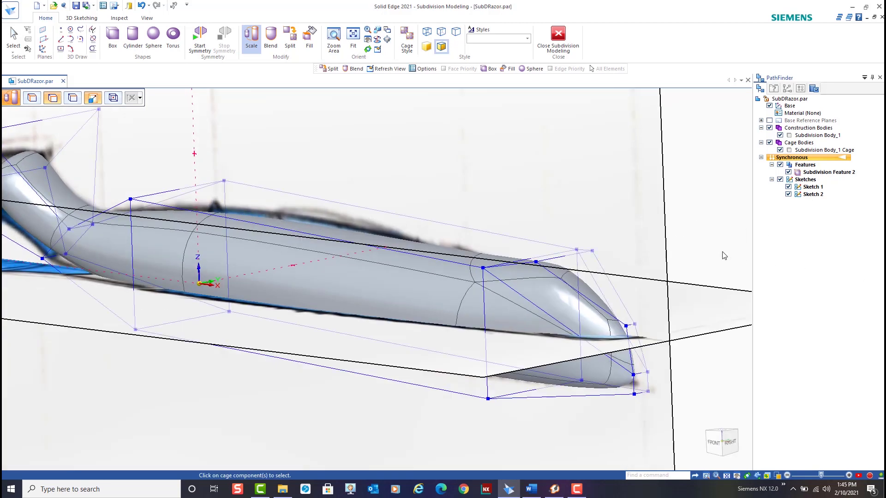
{"action": "key", "text": "Escape"}
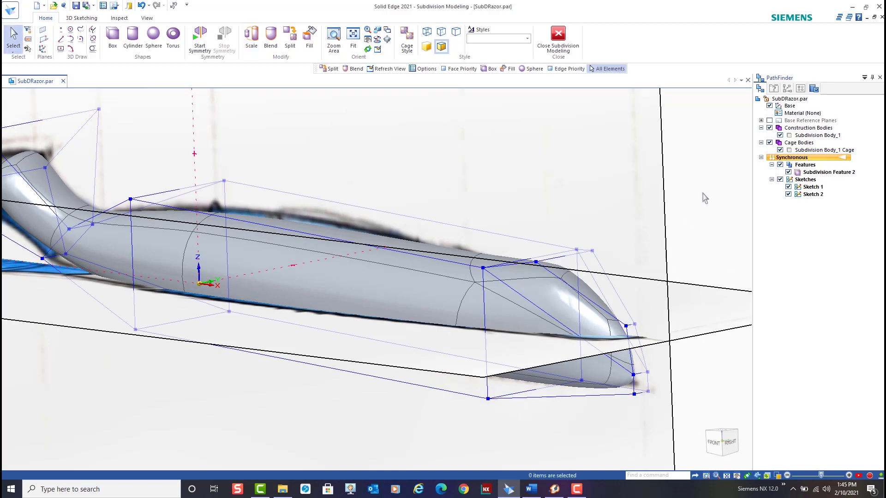
Step: Move the sloped upper cage face at the handle's tip inward along its normal by about 5.8 mm
{"action": "scroll", "coordinate": [697, 215], "scroll_direction": "up", "scroll_amount": 1}
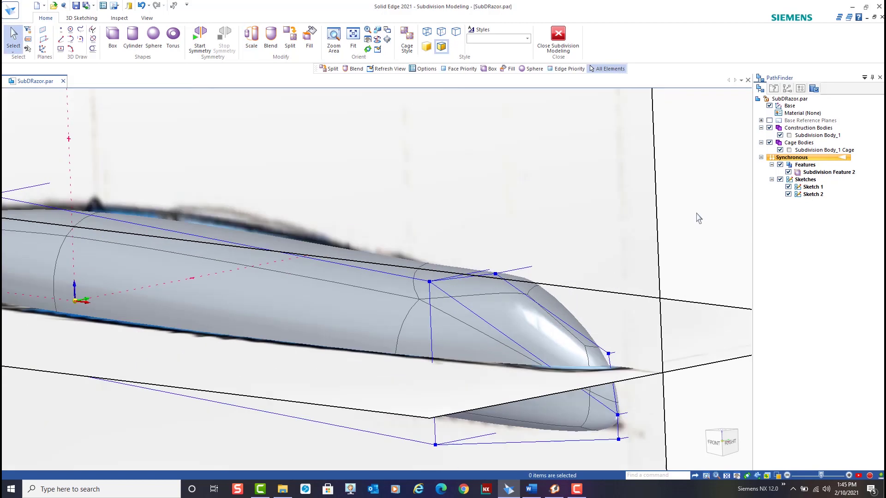
{"action": "left_click", "coordinate": [564, 305]}
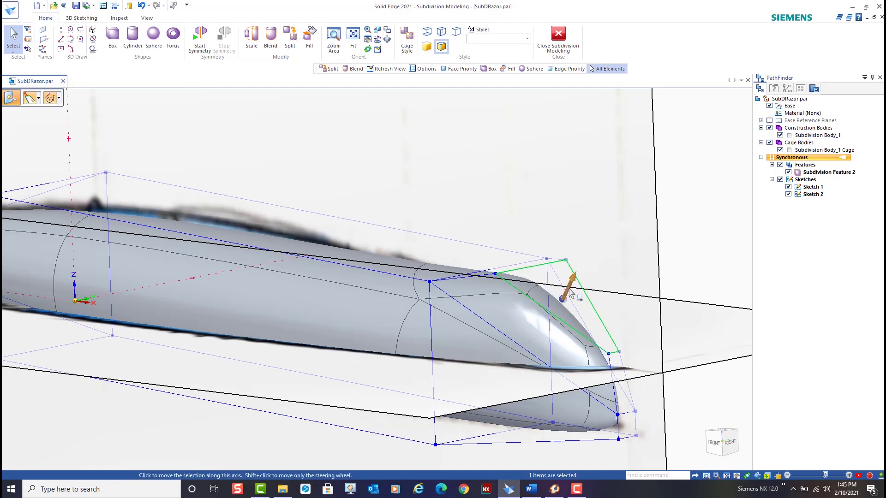
{"action": "left_click", "coordinate": [572, 293]}
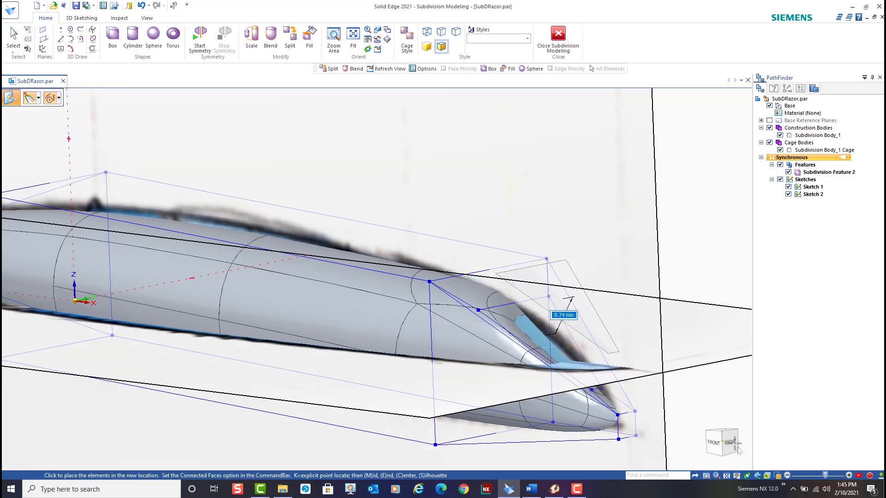
{"action": "left_click", "coordinate": [716, 443]}
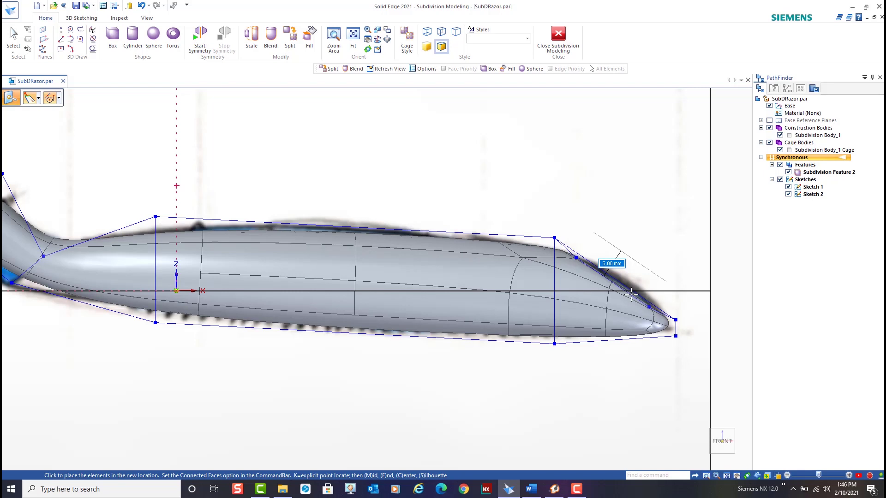
{"action": "left_click", "coordinate": [631, 294]}
Step: Split the recessed sloped cage face at the handle's tip lengthwise into strips using two splits
{"action": "mouse_move", "coordinate": [655, 207]}
{"action": "middle_mouse_down"}
{"action": "mouse_move", "coordinate": [618, 199]}
{"action": "mouse_move", "coordinate": [594, 210]}
{"action": "mouse_move", "coordinate": [620, 235]}
{"action": "mouse_move", "coordinate": [560, 251]}
{"action": "mouse_move", "coordinate": [540, 243]}
{"action": "mouse_move", "coordinate": [600, 244]}
{"action": "middle_mouse_up"}
{"action": "scroll", "coordinate": [655, 247], "scroll_direction": "up", "scroll_amount": 3}
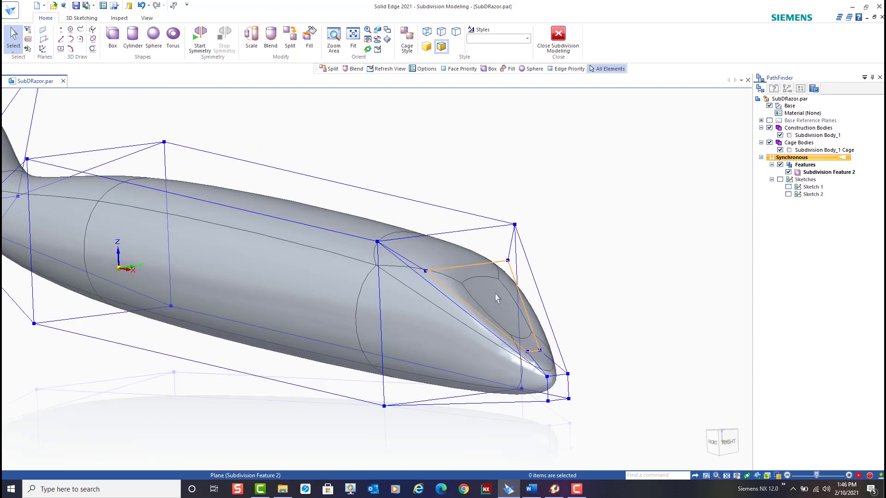
{"action": "left_click", "coordinate": [289, 40]}
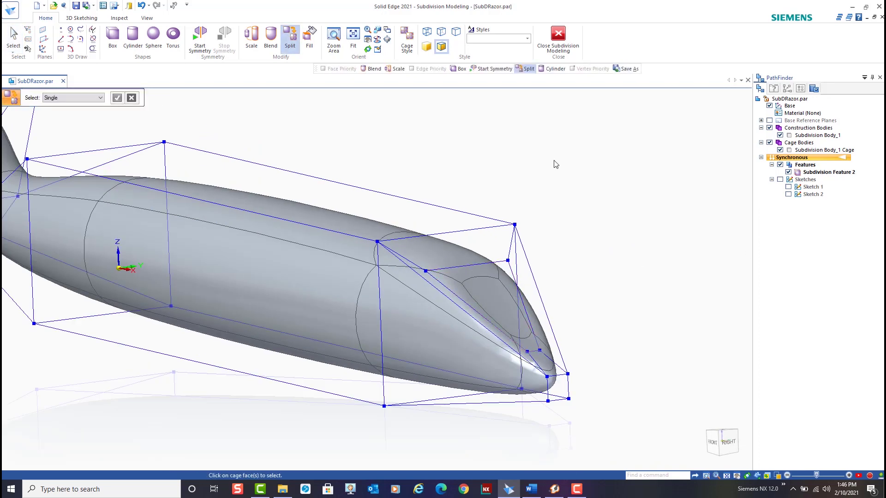
{"action": "left_click", "coordinate": [480, 267]}
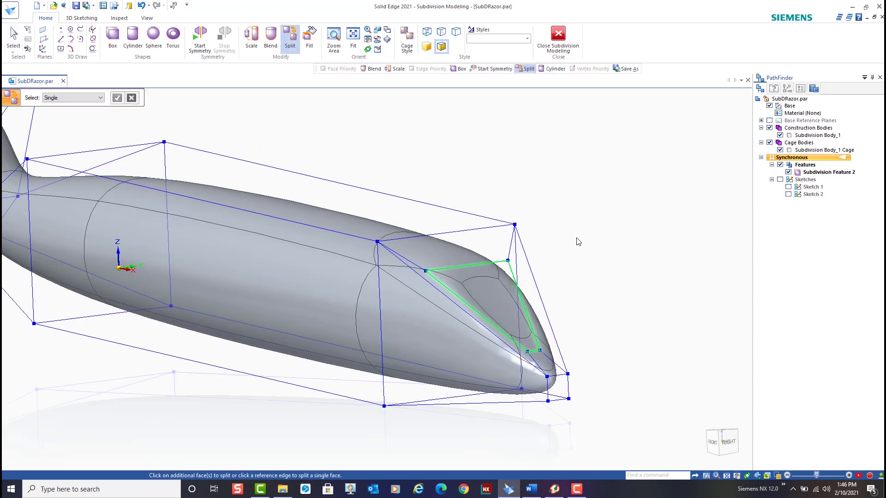
{"action": "left_click", "coordinate": [477, 265]}
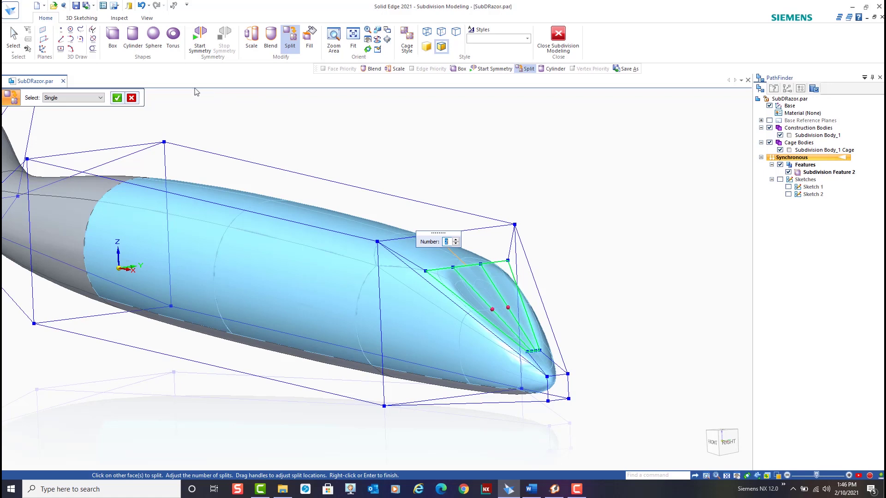
{"action": "right_click", "coordinate": [596, 215]}
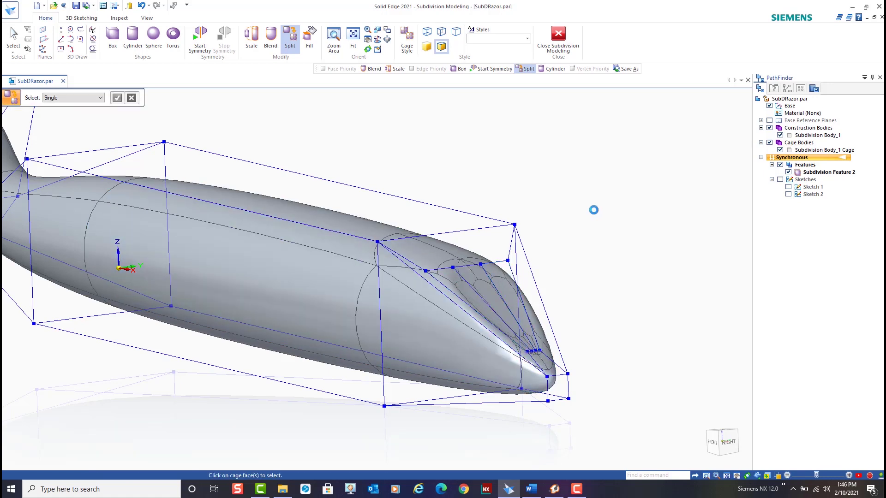
Step: Split the new strips of the tip's sloped face crosswise using two splits to form a three-by-three grid
{"action": "left_click", "coordinate": [497, 270]}
{"action": "left_click", "coordinate": [477, 276]}
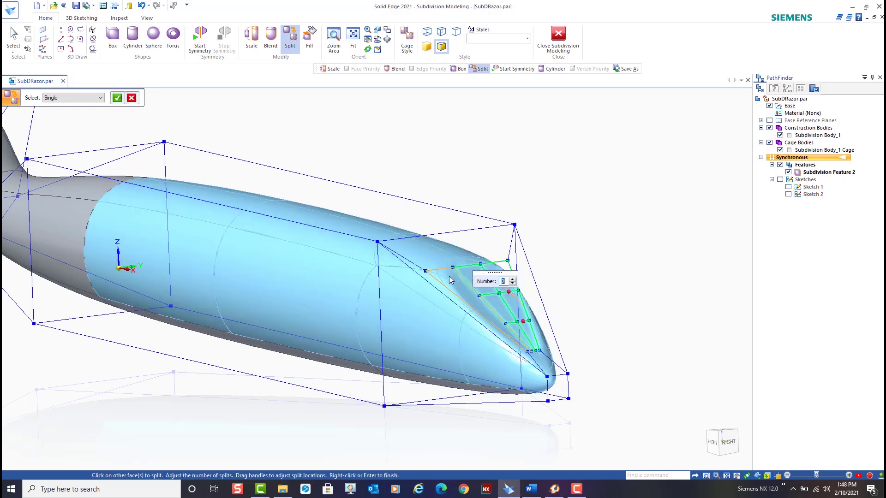
{"action": "right_click", "coordinate": [628, 223]}
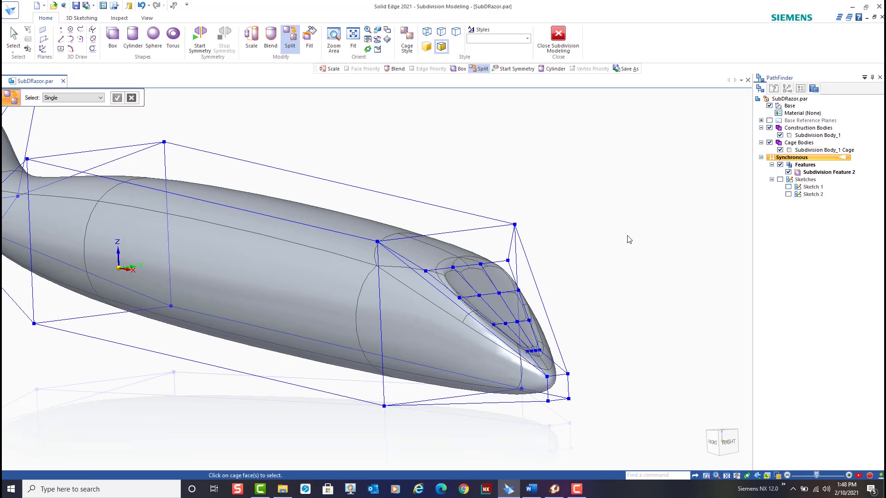
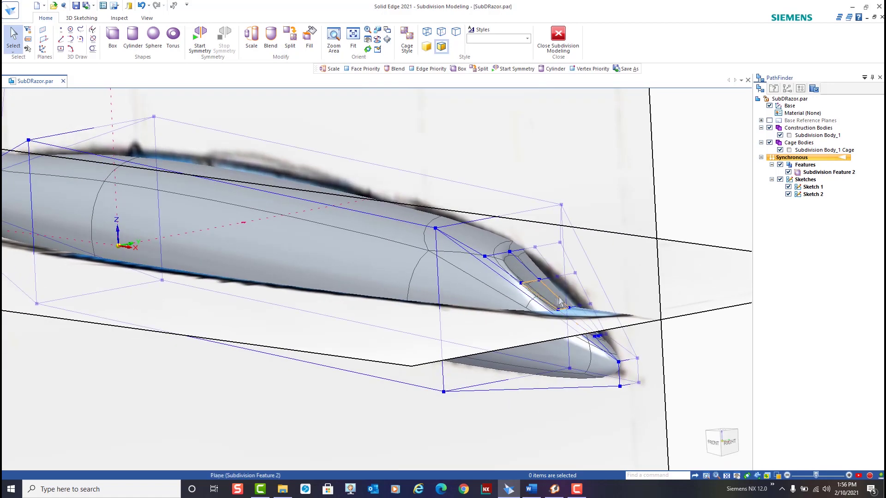
Step: Move the central cage face of the tip's grid outward along its normal by about 2.4 mm, following the side reference image
{"action": "left_click", "coordinate": [563, 292]}
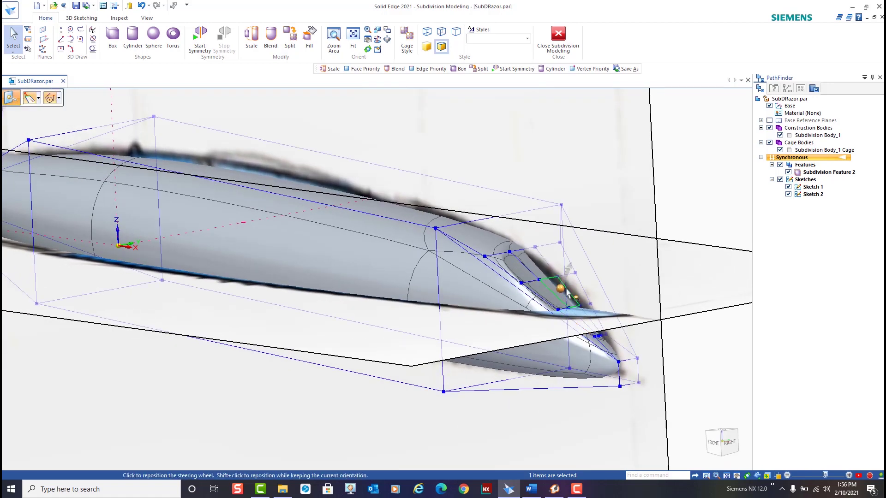
{"action": "left_click", "coordinate": [39, 99]}
{"action": "left_click", "coordinate": [43, 111]}
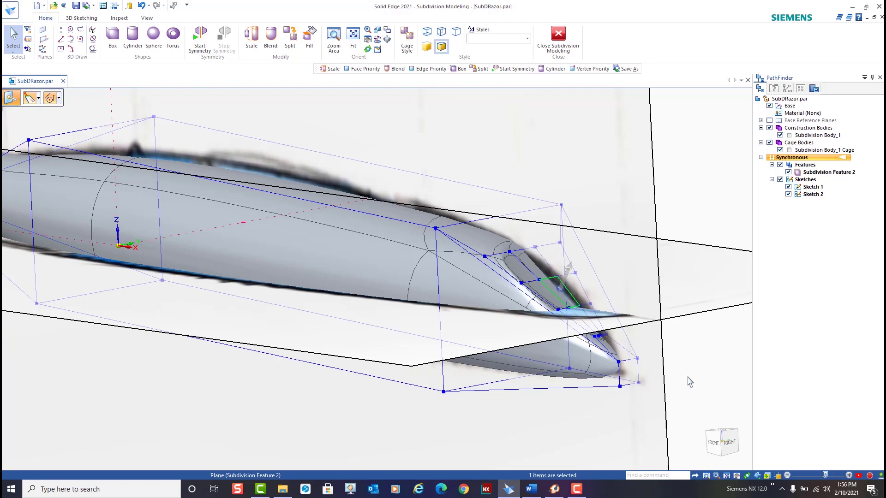
{"action": "left_click", "coordinate": [731, 447]}
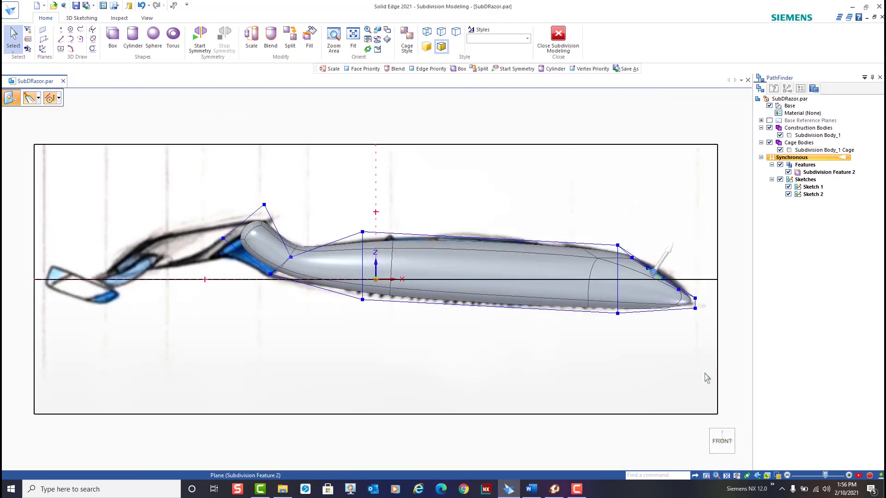
{"action": "scroll", "coordinate": [710, 286], "scroll_direction": "up", "scroll_amount": 4}
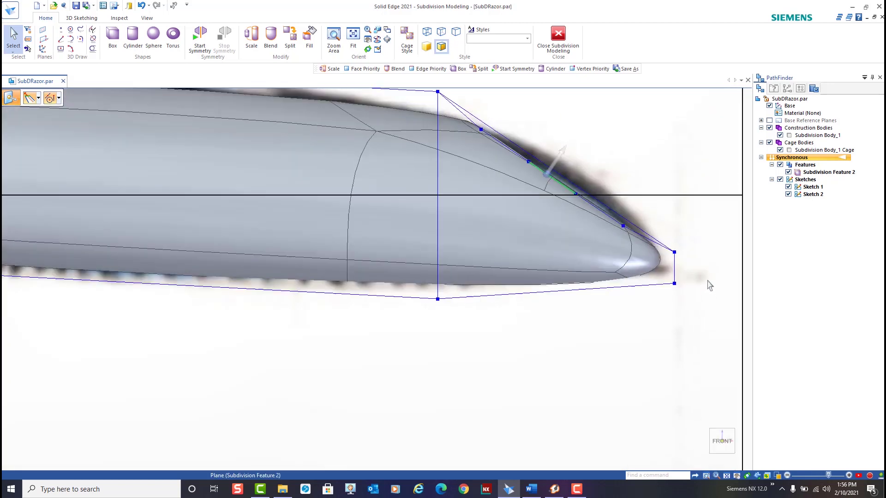
{"action": "left_click", "coordinate": [557, 160]}
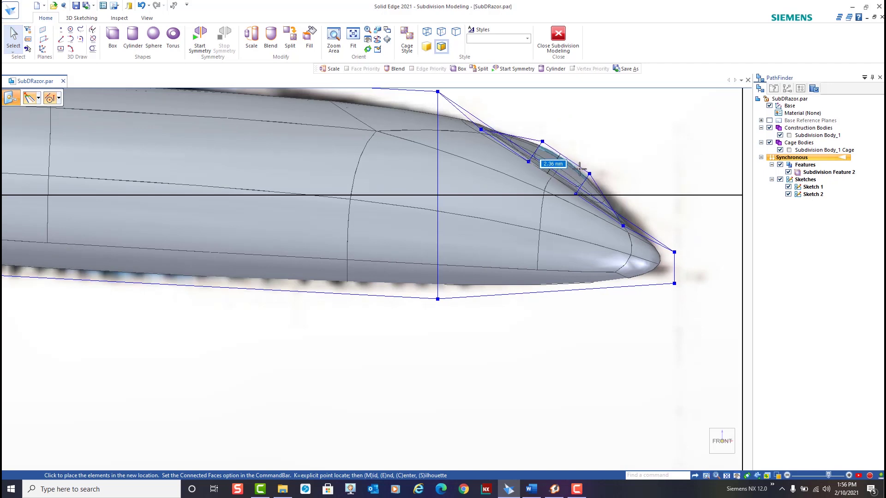
{"action": "left_click", "coordinate": [579, 171]}
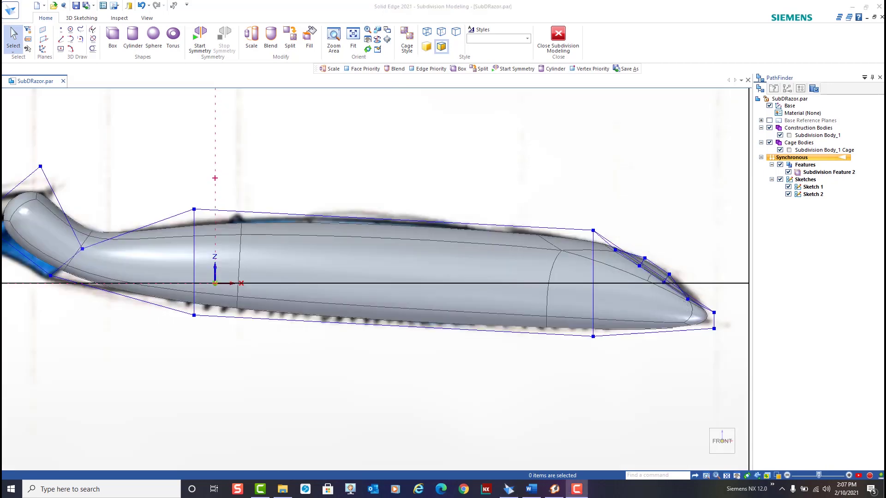
Step: Blend the upper cage elements around the handle's tip with the fully smooth value 3
{"action": "left_click_drag", "start_coordinate": [728, 318], "coordinate": [579, 201]}
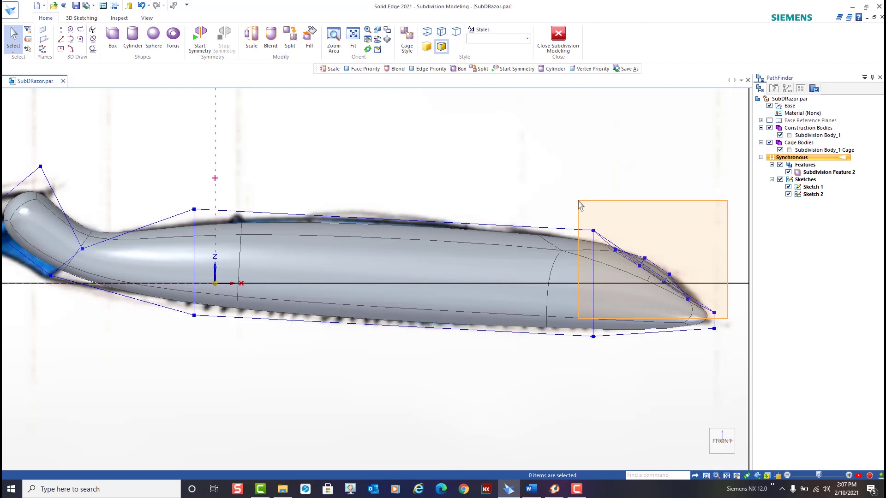
{"action": "left_click_drag", "start_coordinate": [581, 206], "coordinate": [581, 203]}
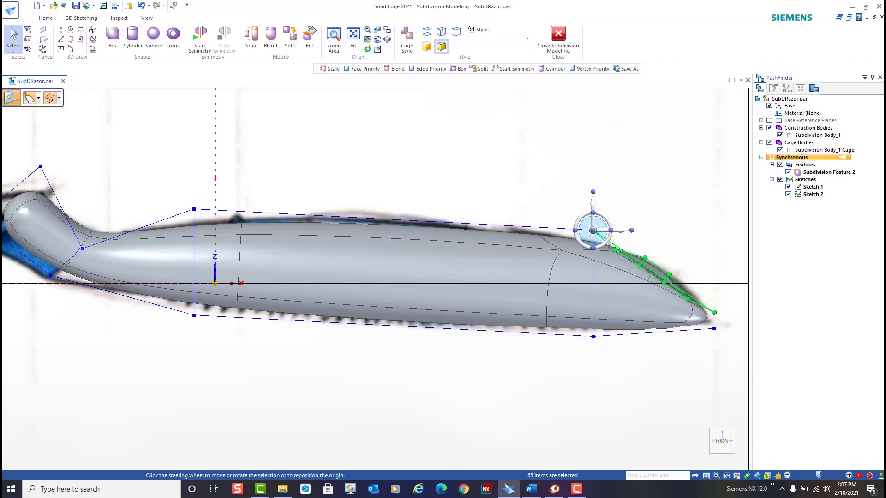
{"action": "left_click", "coordinate": [270, 38]}
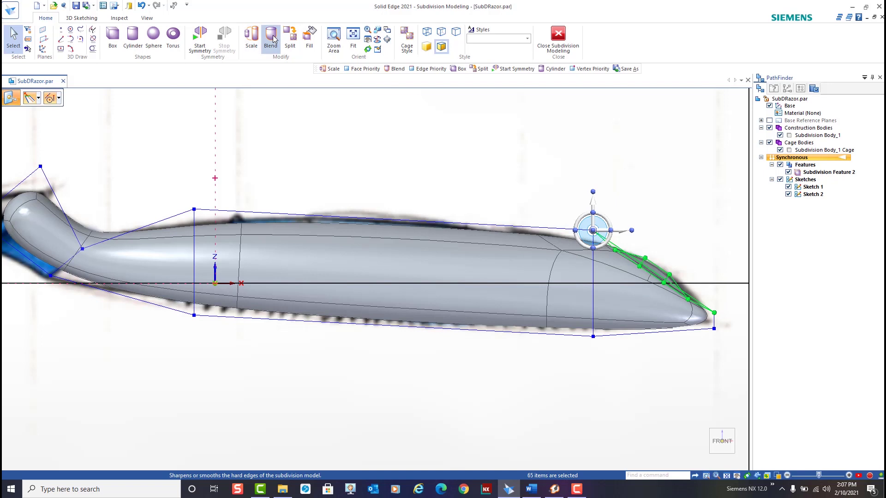
{"action": "left_click_drag", "start_coordinate": [670, 256], "coordinate": [697, 194]}
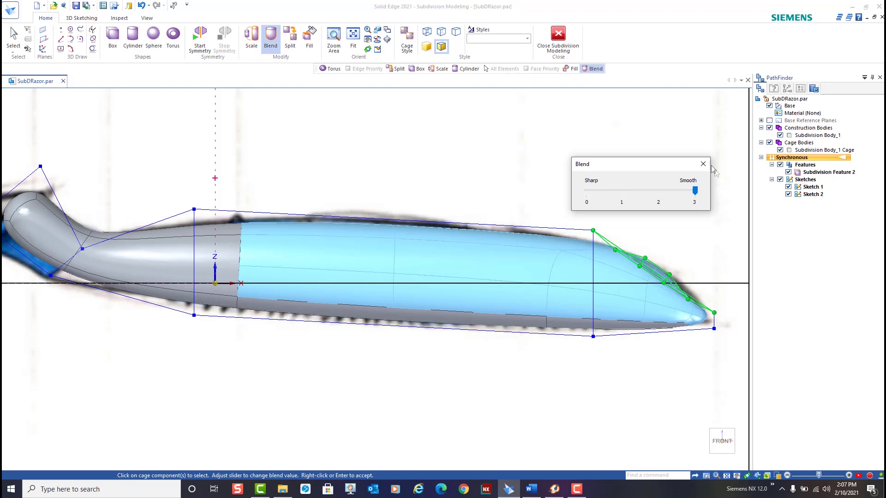
{"action": "left_click", "coordinate": [703, 164]}
Step: Hide the handle's cage body and show the reference sketches
{"action": "mouse_move", "coordinate": [646, 198]}
{"action": "middle_mouse_down"}
{"action": "mouse_move", "coordinate": [522, 266]}
{"action": "mouse_move", "coordinate": [526, 273]}
{"action": "middle_mouse_up"}
{"action": "scroll", "coordinate": [520, 275], "scroll_direction": "up", "scroll_amount": 3}
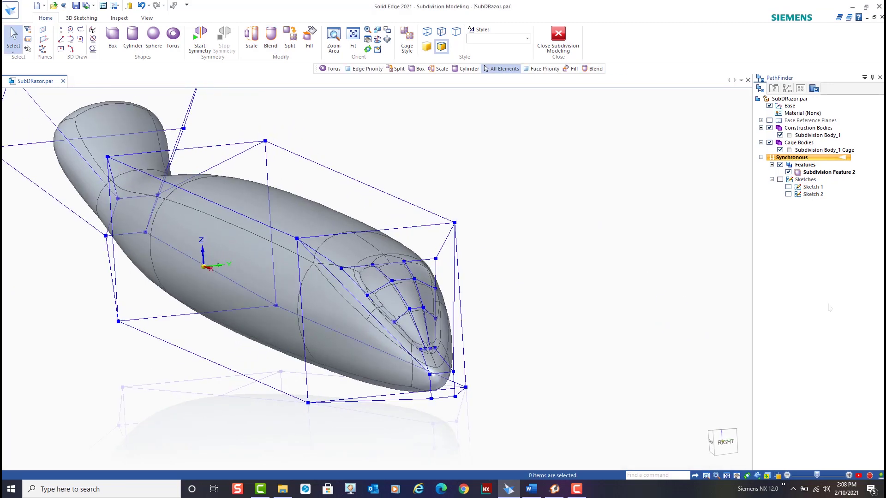
{"action": "left_click", "coordinate": [723, 443]}
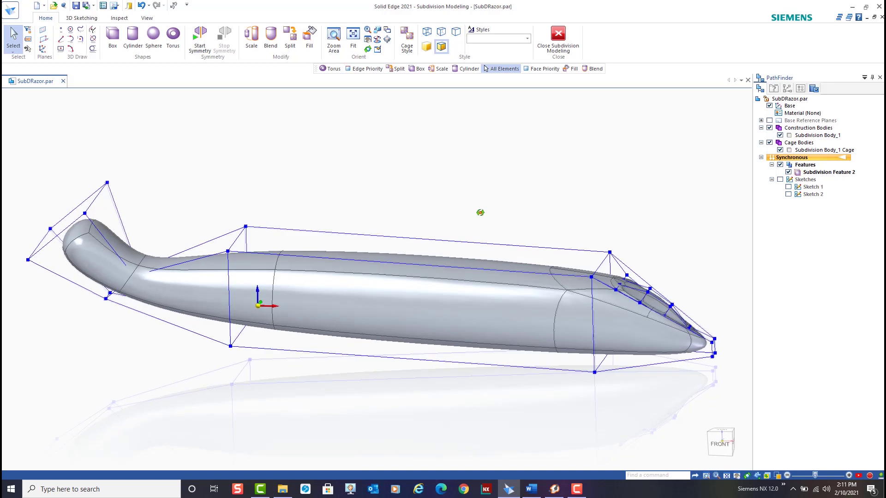
{"action": "middle_click_drag", "start_coordinate": [480, 209], "coordinate": [467, 211]}
{"action": "left_click", "coordinate": [780, 151]}
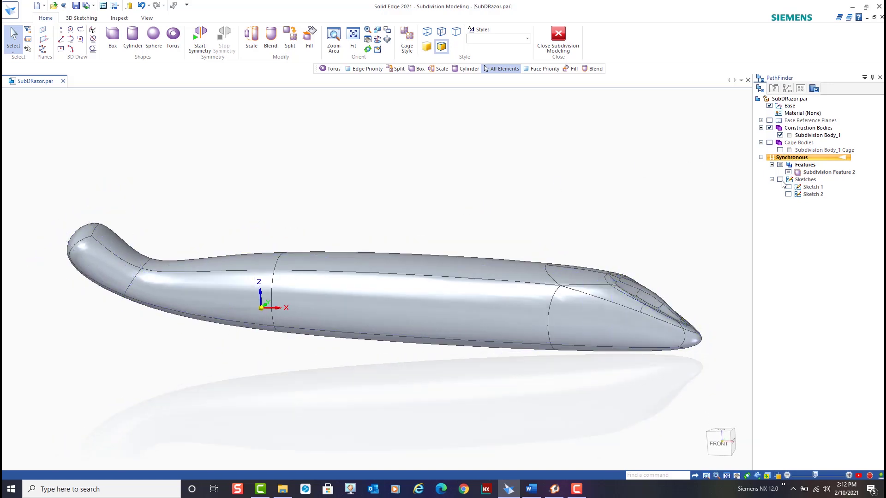
{"action": "left_click", "coordinate": [780, 180]}
Step: Create a subdivision torus at the origin with 4 major diameter segments and a major dimension of 25 mm
{"action": "middle_click_drag", "start_coordinate": [581, 232], "coordinate": [225, 136]}
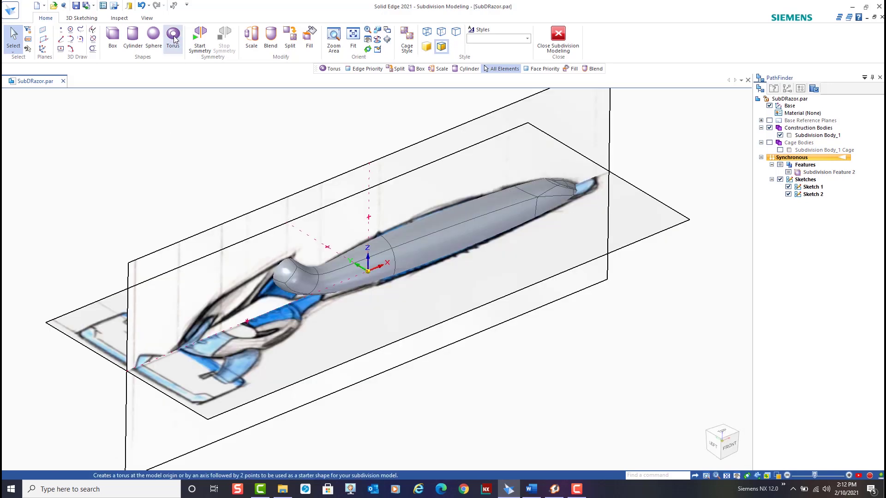
{"action": "left_click", "coordinate": [173, 39]}
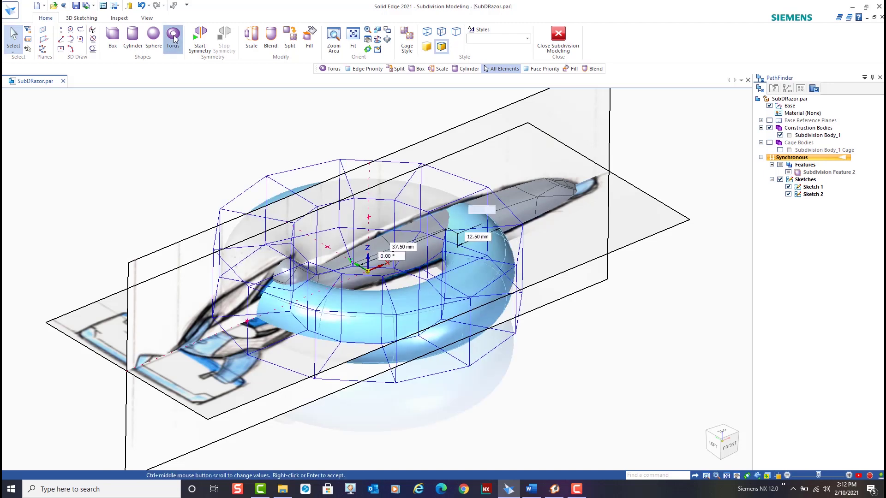
{"action": "left_click", "coordinate": [159, 98]}
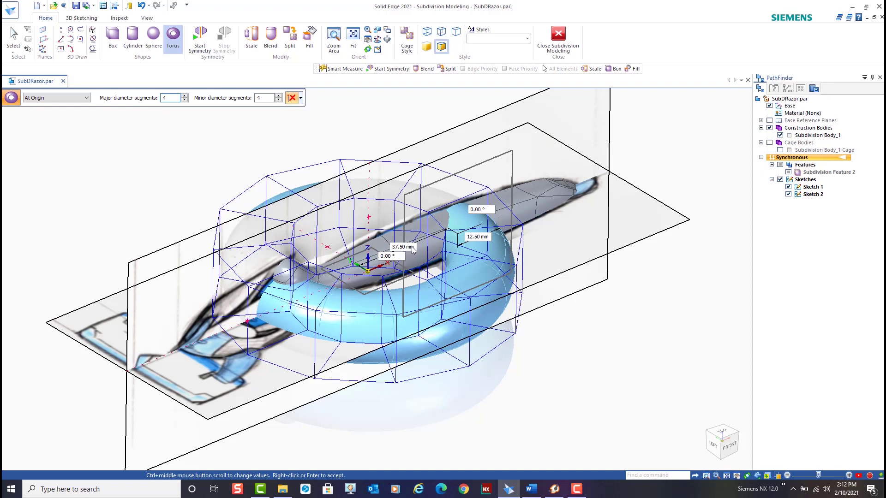
{"action": "key", "text": "Tab"}
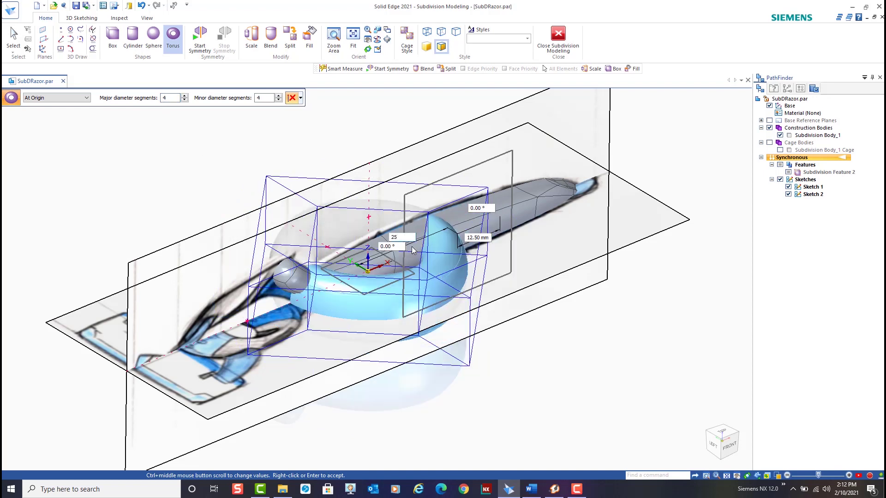
{"action": "type", "text": "25"}
{"action": "key", "text": "Return"}
{"action": "key", "text": "Return"}
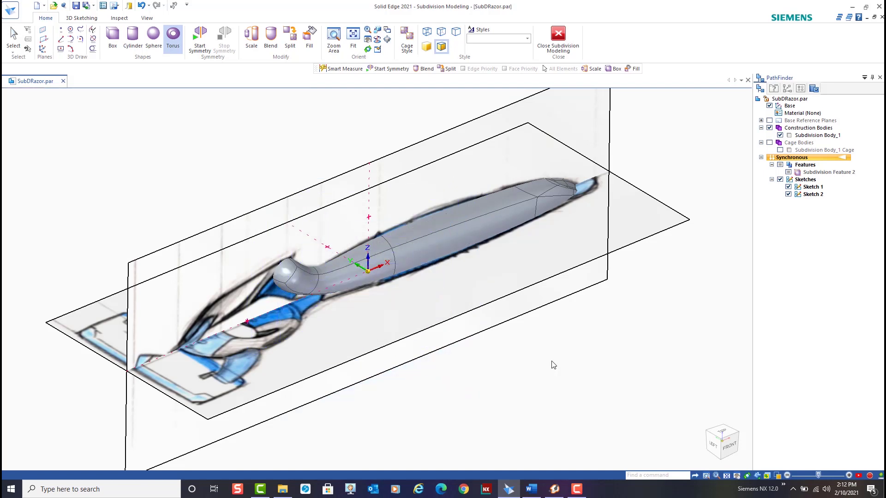
Step: Move the torus cage along X to the razor's neck area in the side reference image, and raise it by half its height
{"action": "left_click", "coordinate": [729, 446]}
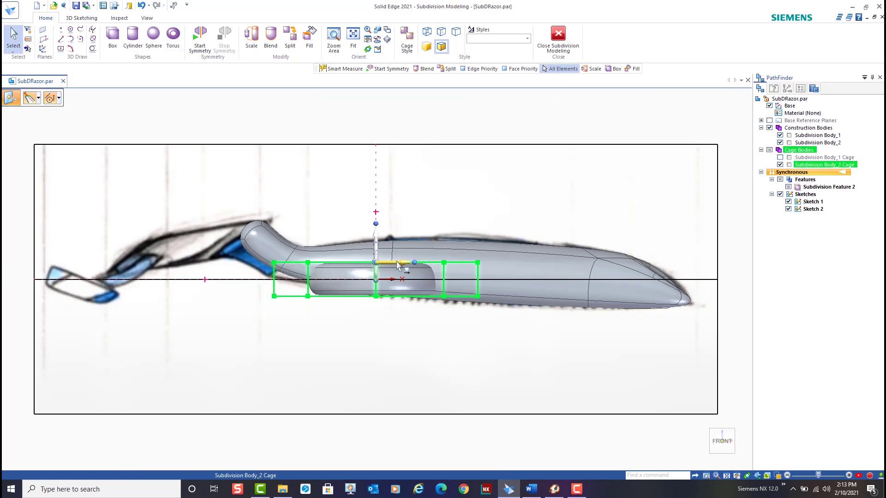
{"action": "left_click_drag", "start_coordinate": [398, 266], "coordinate": [173, 259]}
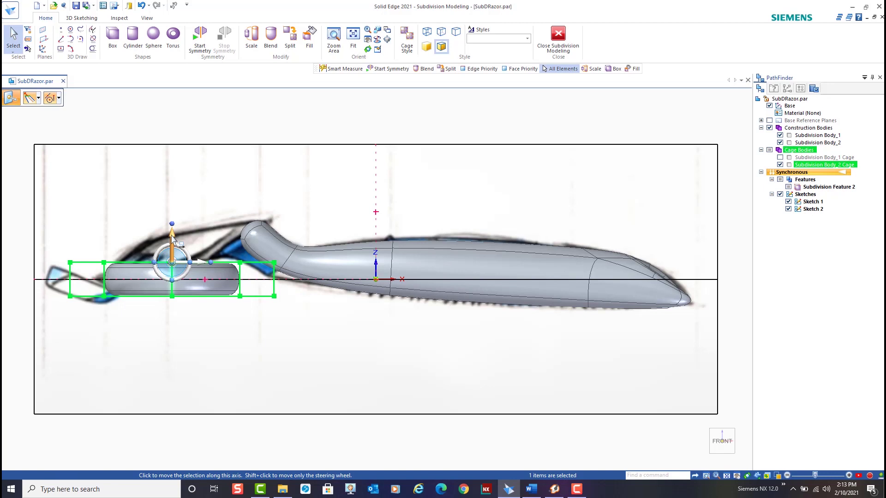
{"action": "left_click", "coordinate": [172, 234]}
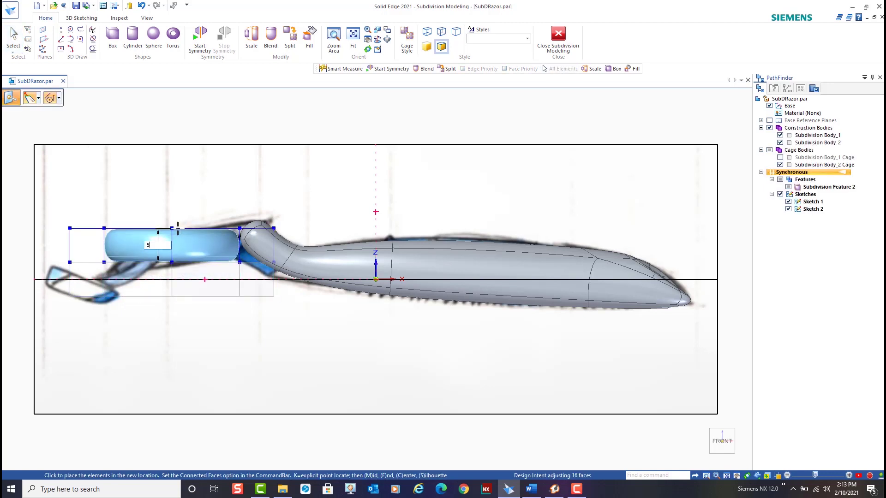
{"action": "key", "text": "Escape"}
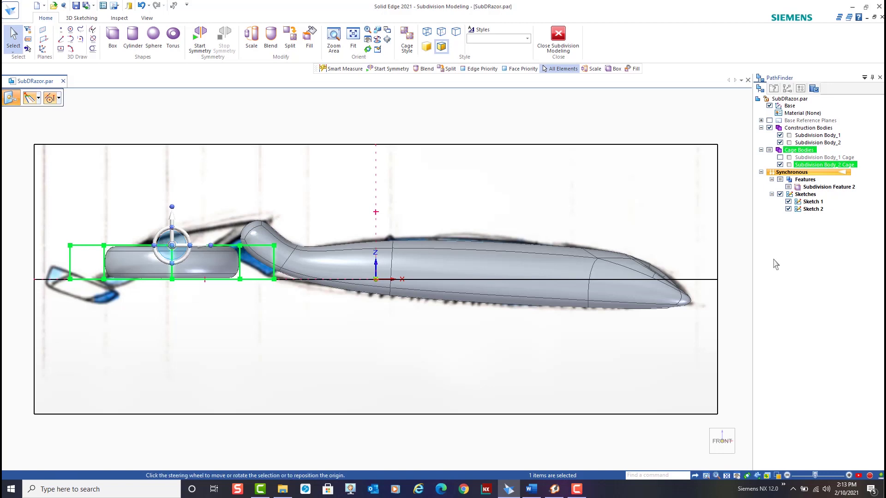
Step: Rotate the neck torus cage 8° about its lower corner at the blade end, in the side view
{"action": "left_click", "coordinate": [162, 249]}
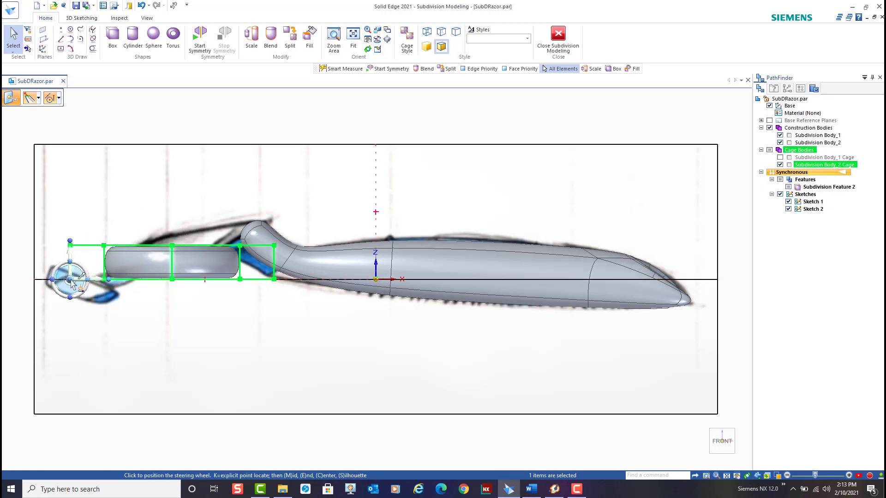
{"action": "left_click", "coordinate": [72, 283]}
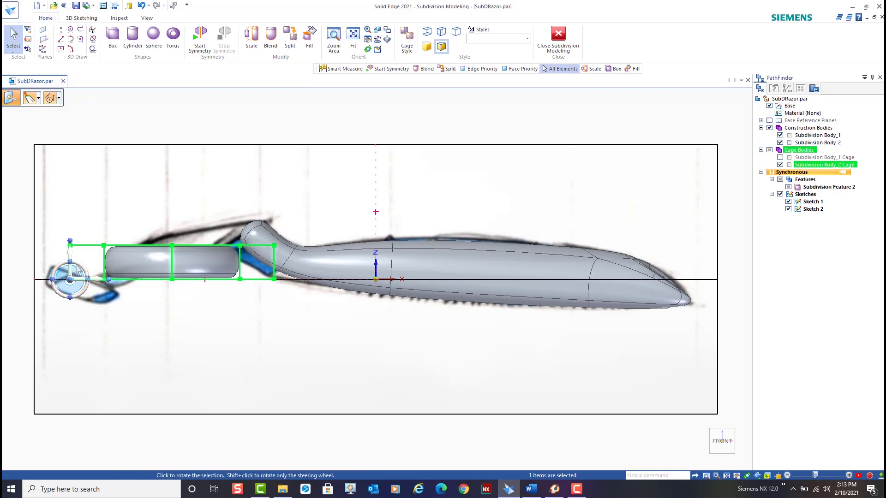
{"action": "left_click", "coordinate": [86, 272]}
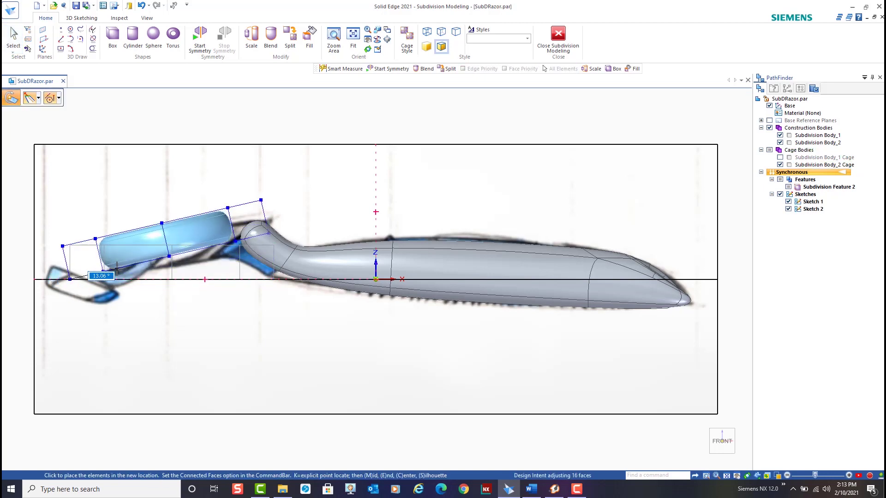
{"action": "type", "text": "8"}
{"action": "key", "text": "Return"}
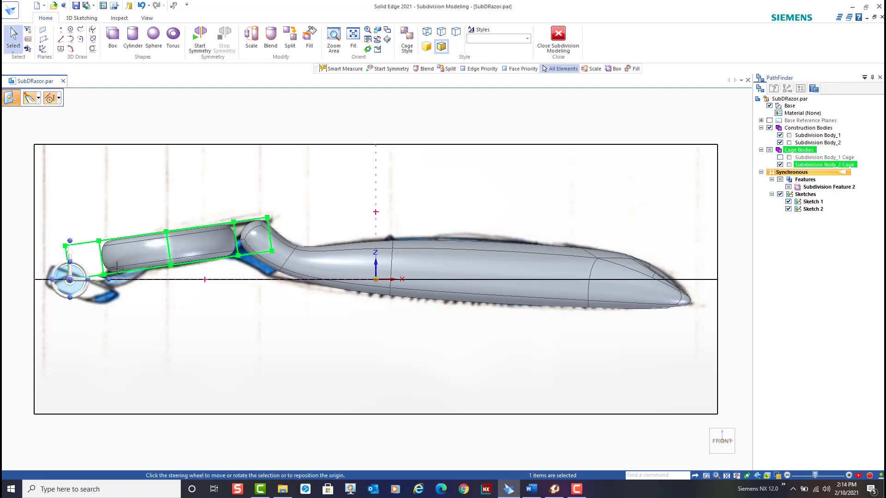
Step: Hide the reference sketches and clear the torus cage selection
{"action": "left_click", "coordinate": [780, 195]}
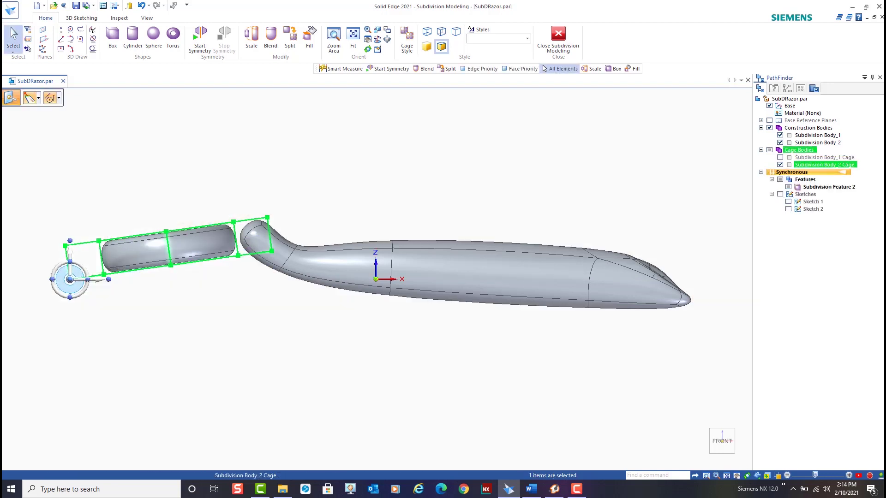
{"action": "middle_click_drag", "start_coordinate": [202, 286], "coordinate": [331, 351]}
{"action": "left_click", "coordinate": [339, 358]}
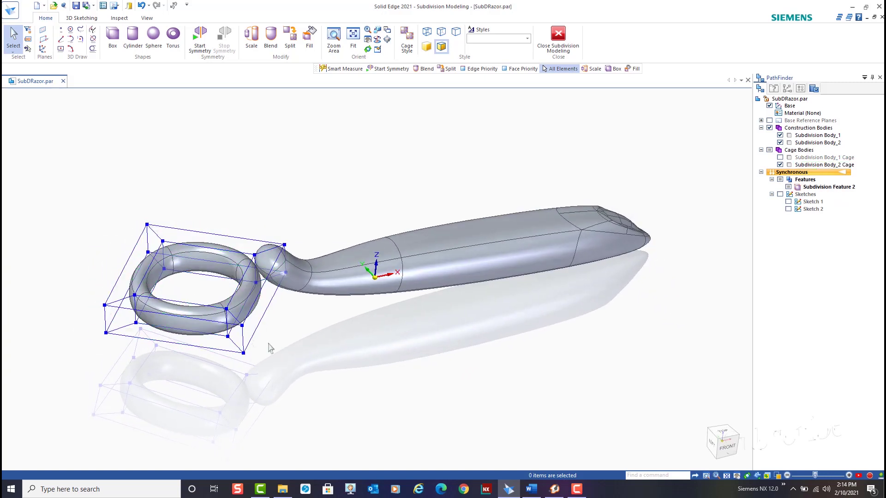
Step: Move the four upper faces of the neck torus cage 15 mm lengthwise toward the handle
{"action": "left_click", "coordinate": [202, 244]}
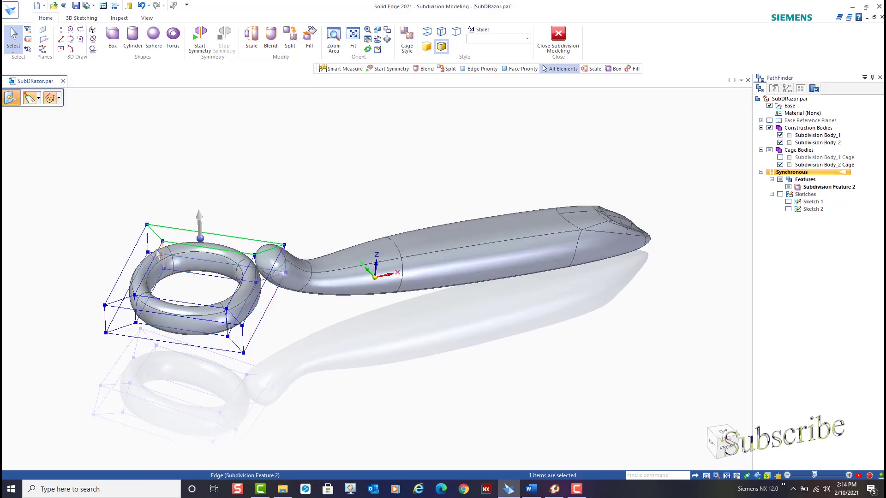
{"action": "left_click", "coordinate": [129, 265], "text": "ctrl"}
{"action": "left_click", "coordinate": [210, 322], "text": "ctrl"}
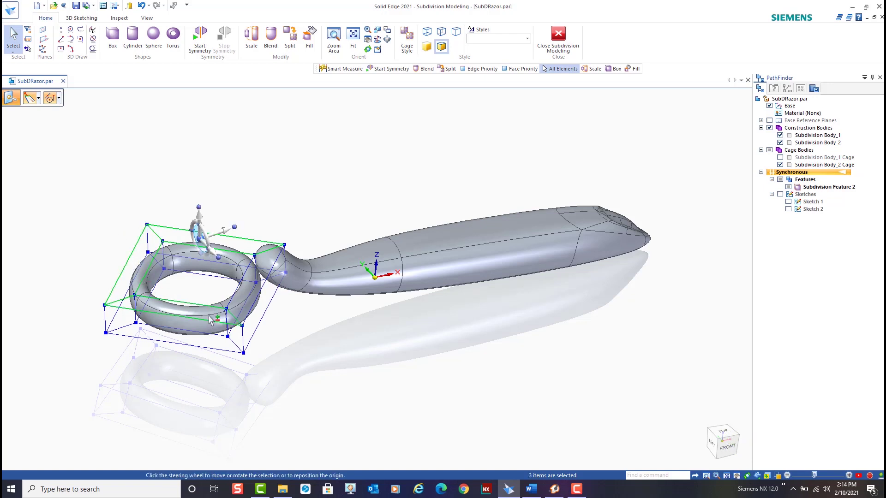
{"action": "left_click", "coordinate": [249, 309], "text": "ctrl"}
{"action": "middle_click_drag", "start_coordinate": [386, 331], "coordinate": [342, 289]}
{"action": "left_click", "coordinate": [213, 233]}
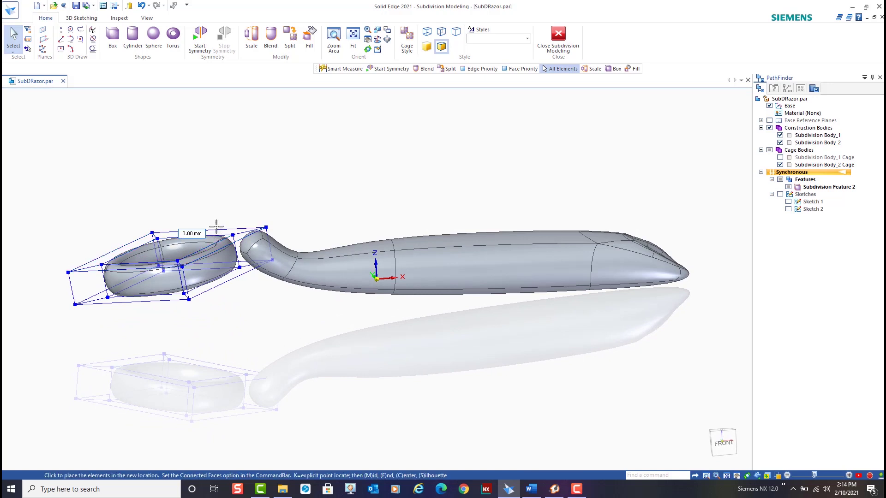
{"action": "type", "text": "15"}
{"action": "key", "text": "Return"}
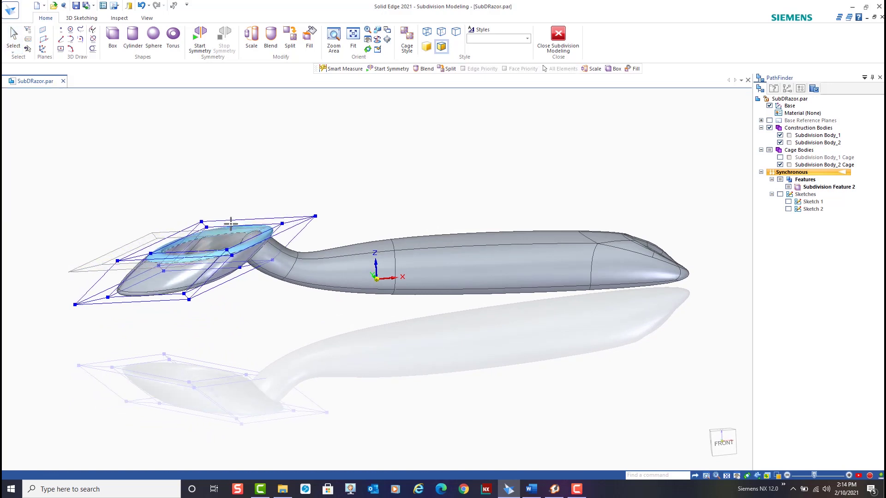
Step: Move the inner cage edge at the handle end toward the ring's centre so the neck covers the protruding handle tip
{"action": "middle_click_drag", "start_coordinate": [283, 311], "coordinate": [319, 349]}
{"action": "left_click", "coordinate": [446, 353]}
{"action": "scroll", "coordinate": [320, 350], "scroll_direction": "up", "scroll_amount": 3}
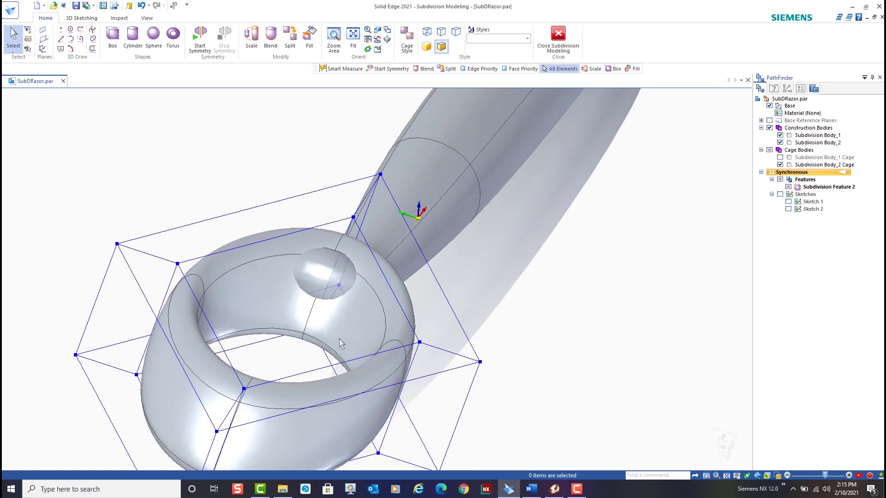
{"action": "middle_click_drag", "start_coordinate": [572, 337], "coordinate": [548, 332]}
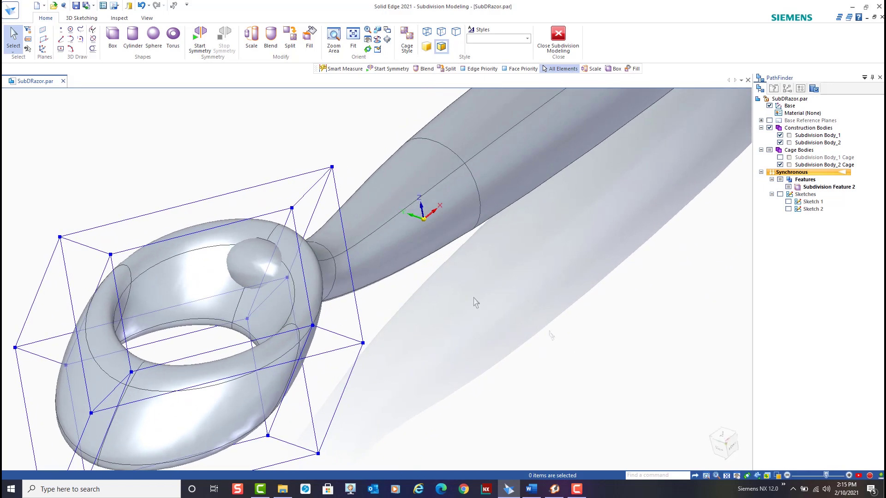
{"action": "left_click", "coordinate": [281, 239]}
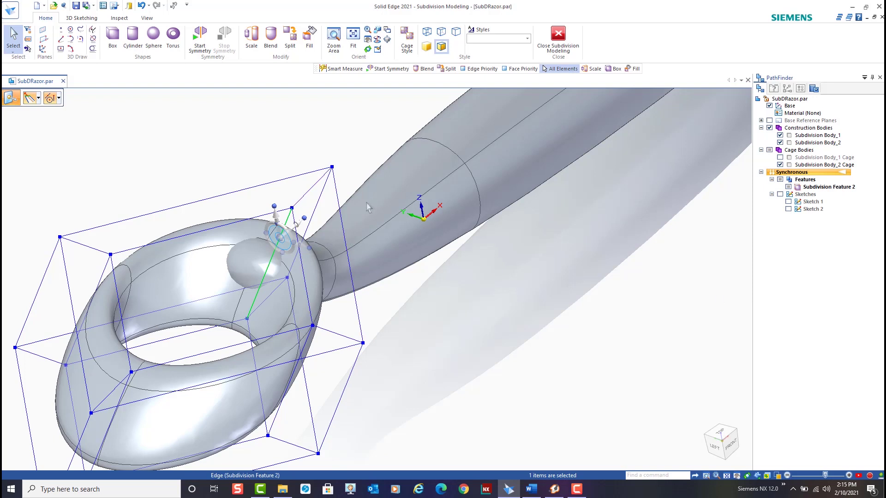
{"action": "left_click_drag", "start_coordinate": [304, 220], "coordinate": [249, 255]}
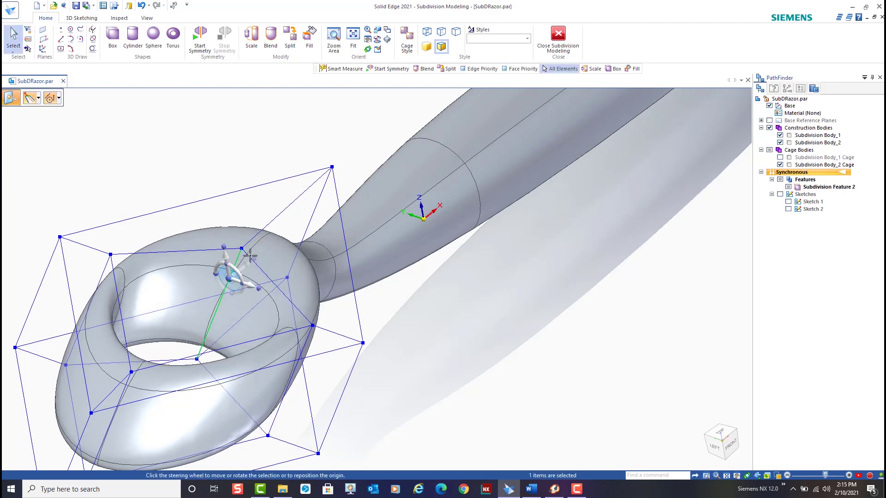
Step: Hide the neck torus's cage body and show the reference sketches
{"action": "middle_click_drag", "start_coordinate": [497, 333], "coordinate": [413, 332]}
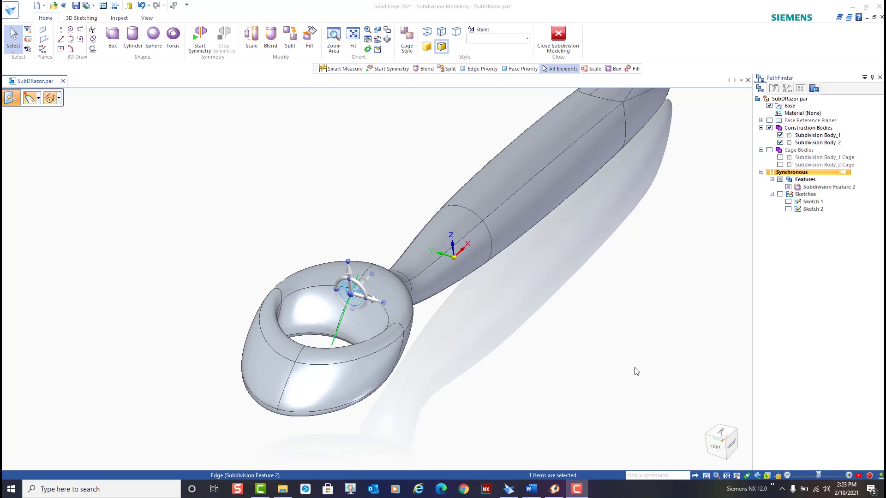
{"action": "left_click", "coordinate": [637, 372]}
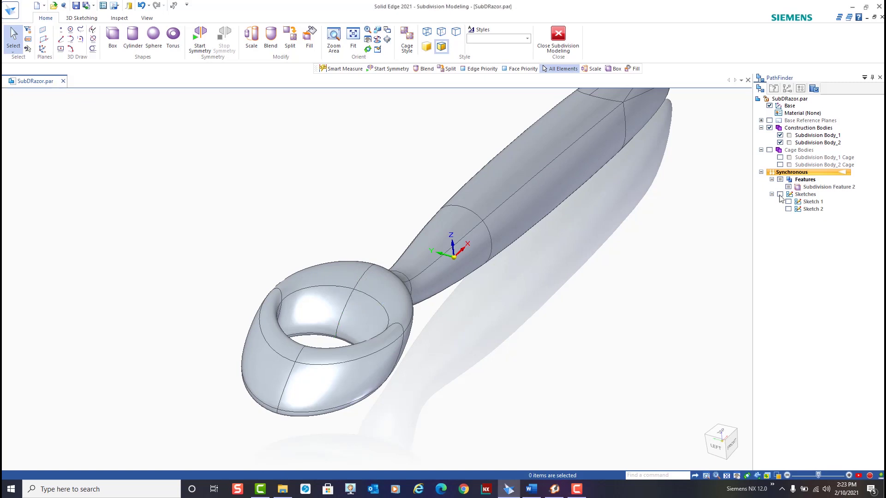
{"action": "scroll", "coordinate": [577, 351], "scroll_direction": "down", "scroll_amount": 3}
{"action": "mouse_move", "coordinate": [580, 362]}
{"action": "middle_mouse_down"}
{"action": "mouse_move", "coordinate": [572, 356]}
{"action": "mouse_move", "coordinate": [560, 370]}
{"action": "mouse_move", "coordinate": [510, 348]}
{"action": "middle_mouse_up"}
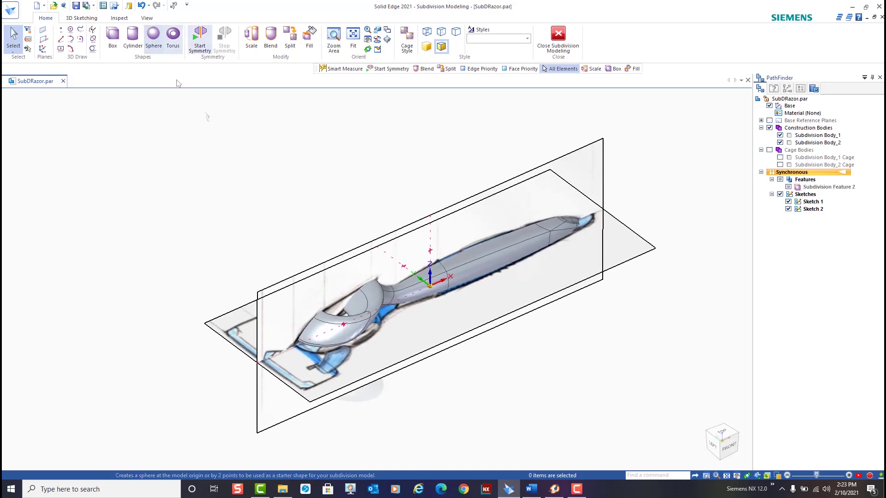
Step: Create a subdivision torus at the origin with 12 major and 4 minor diameter segments, 25 mm major and 4 mm minor dimensions
{"action": "left_click", "coordinate": [172, 37]}
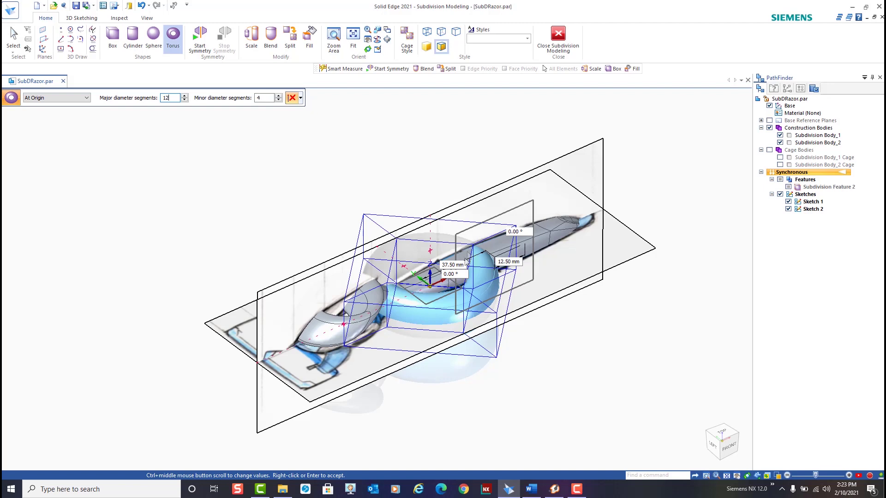
{"action": "type", "text": "12"}
{"action": "key", "text": "Tab"}
{"action": "type", "text": "4"}
{"action": "key", "text": "Tab"}
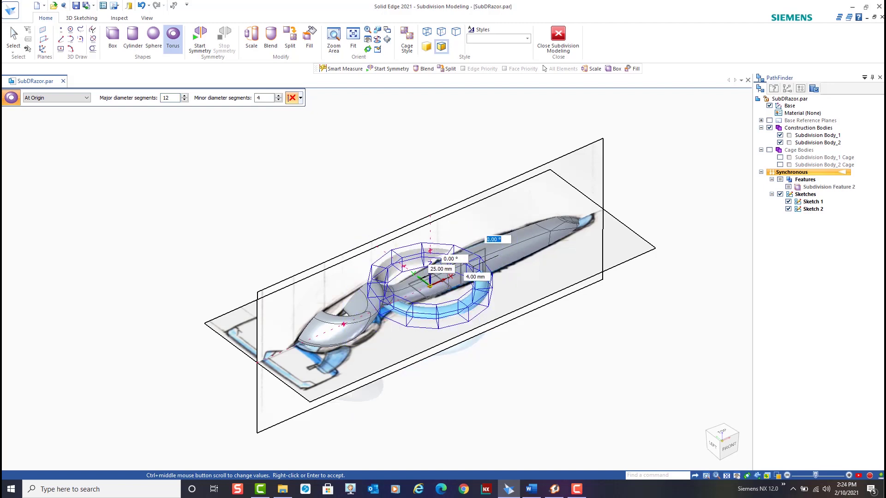
{"action": "key", "text": "Return"}
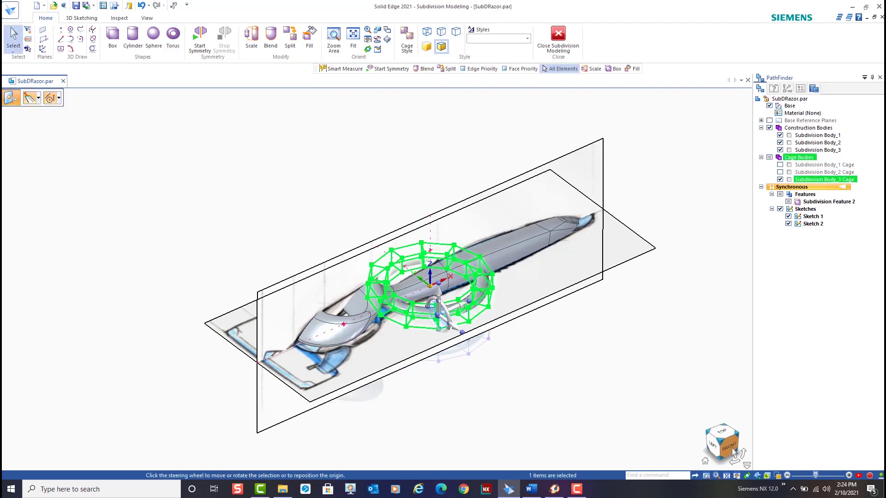
Step: Move the new torus cage 82 mm along X toward the razor's head and raise it 12 mm
{"action": "key", "text": "ctrl+f"}
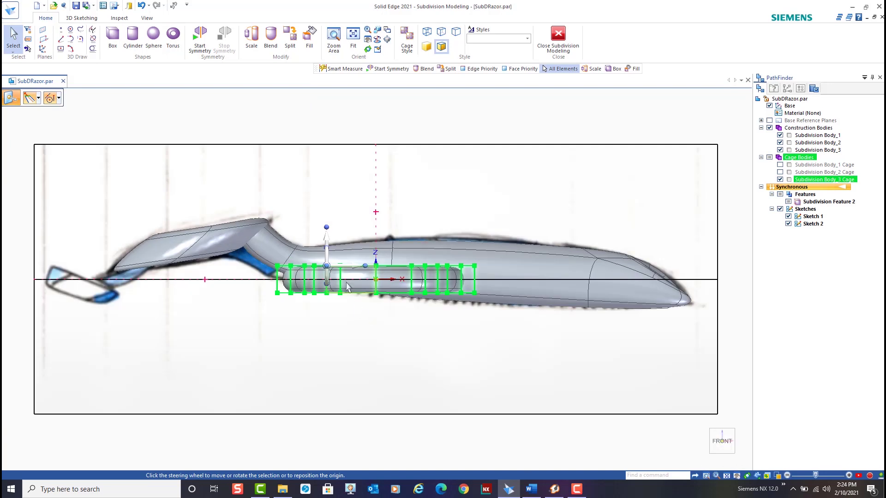
{"action": "left_click_drag", "start_coordinate": [340, 269], "coordinate": [114, 272]}
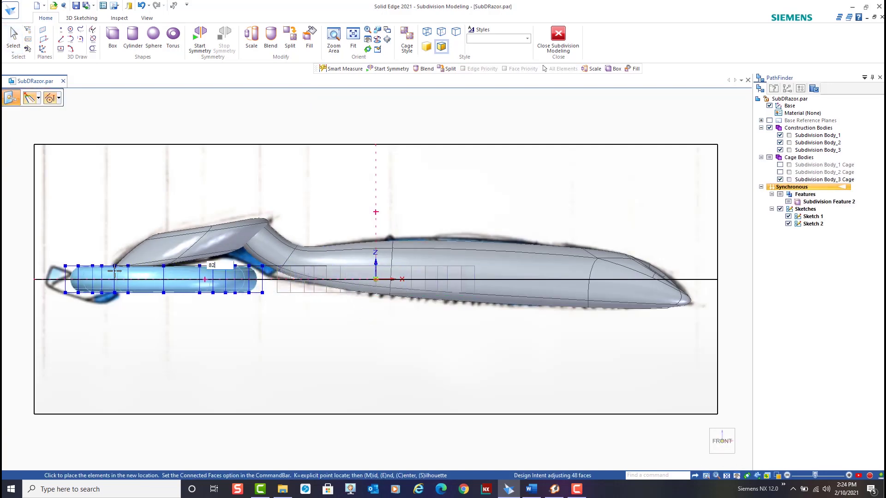
{"action": "key", "text": "Return"}
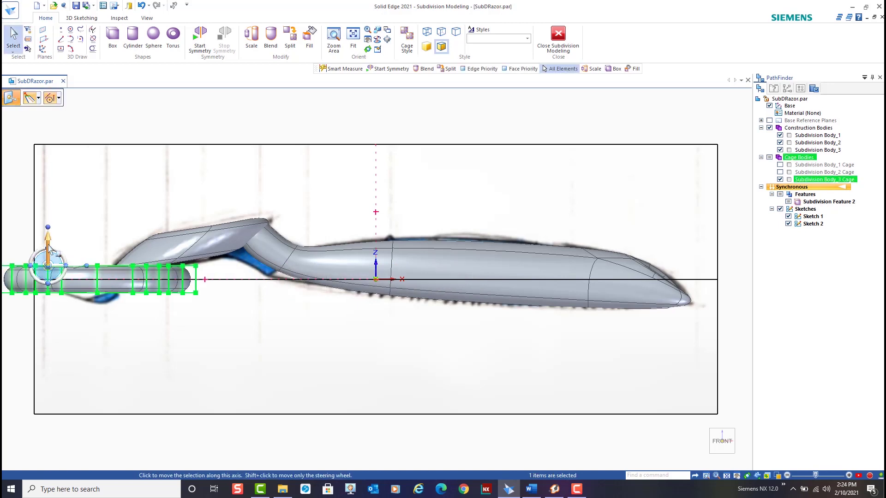
{"action": "left_click", "coordinate": [49, 251]}
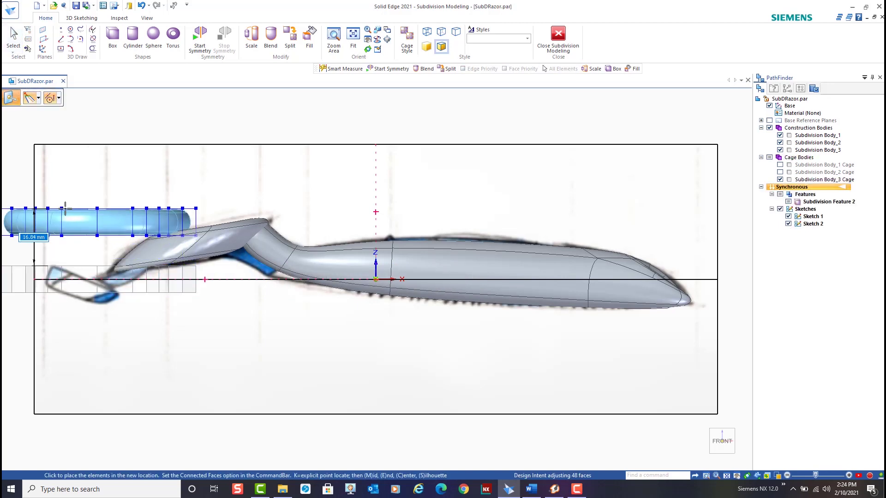
{"action": "type", "text": "12"}
{"action": "key", "text": "Return"}
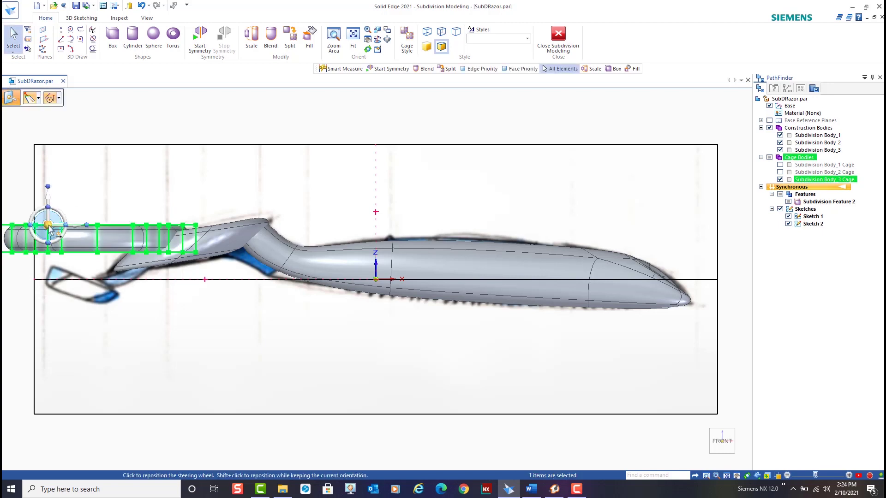
Step: Rotate the new torus cage 18° about its upper corner nearest the handle, tilting its front end down
{"action": "left_click", "coordinate": [49, 226]}
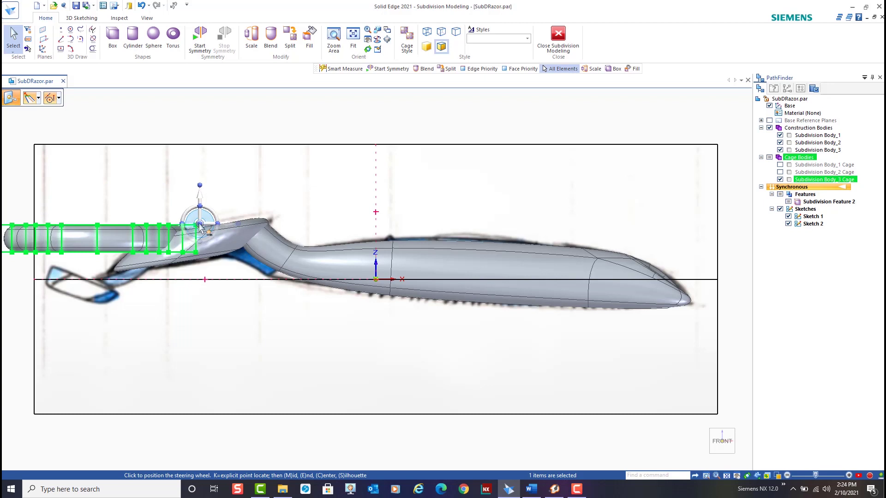
{"action": "left_click", "coordinate": [196, 226]}
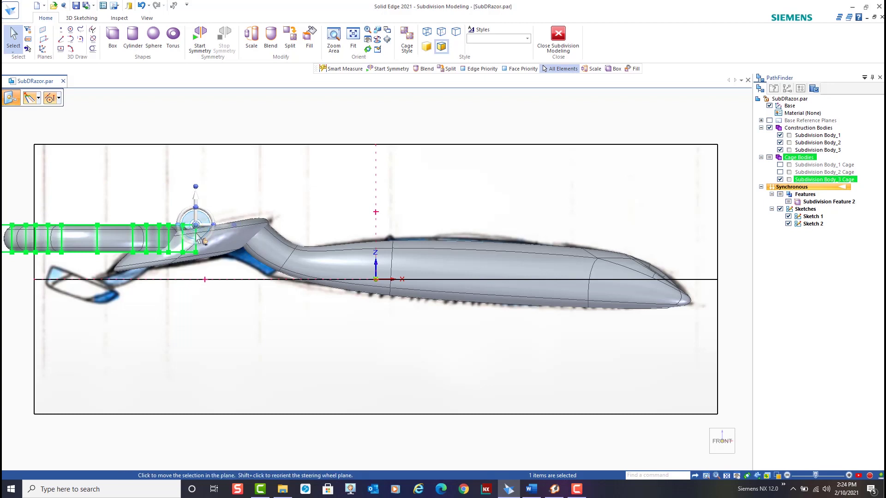
{"action": "left_click", "coordinate": [207, 215]}
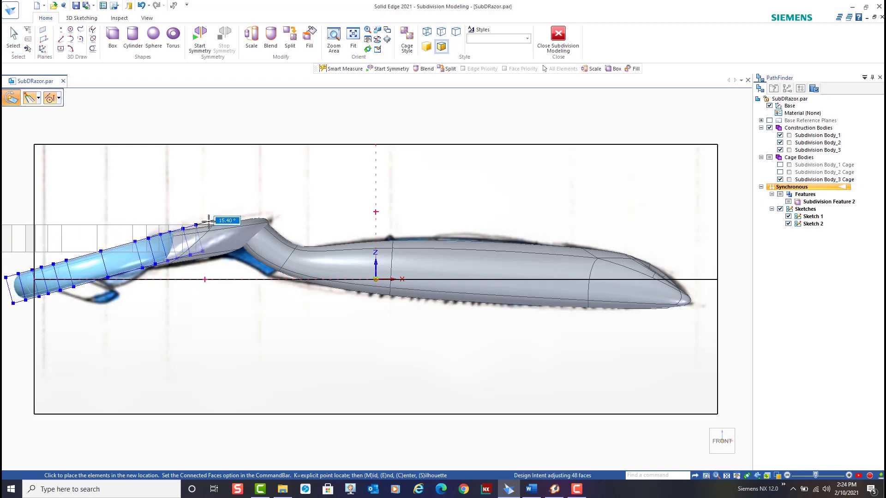
{"action": "type", "text": "18"}
{"action": "key", "text": "Return"}
{"action": "key", "text": "Escape"}
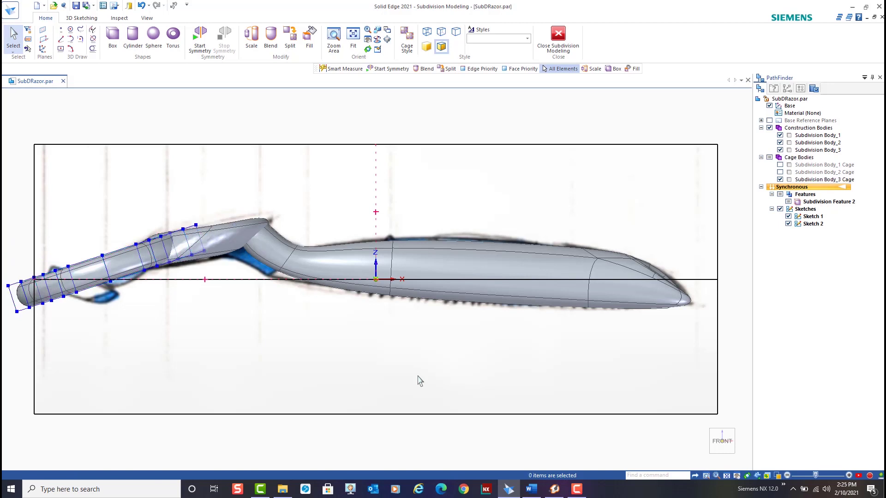
Step: Start symmetry mode about the razor's lengthwise vertical mid-plane and hide the reference sketches
{"action": "middle_click_drag", "start_coordinate": [433, 395], "coordinate": [507, 412]}
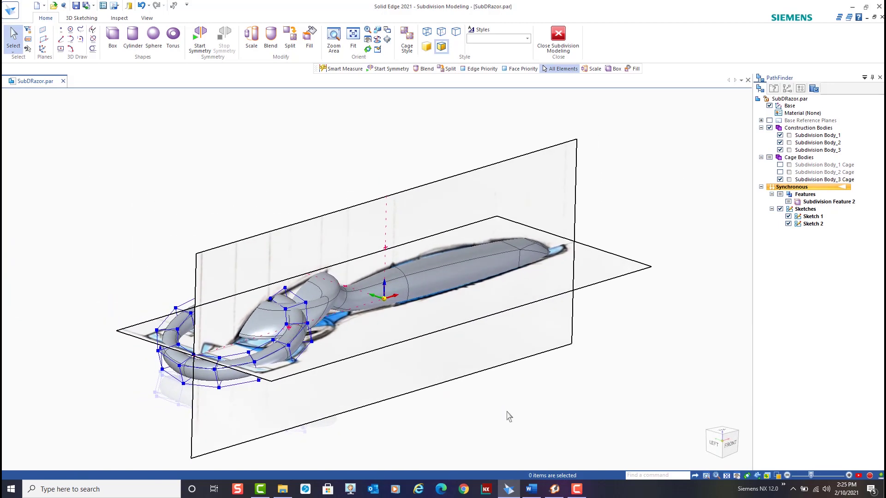
{"action": "left_click", "coordinate": [202, 38]}
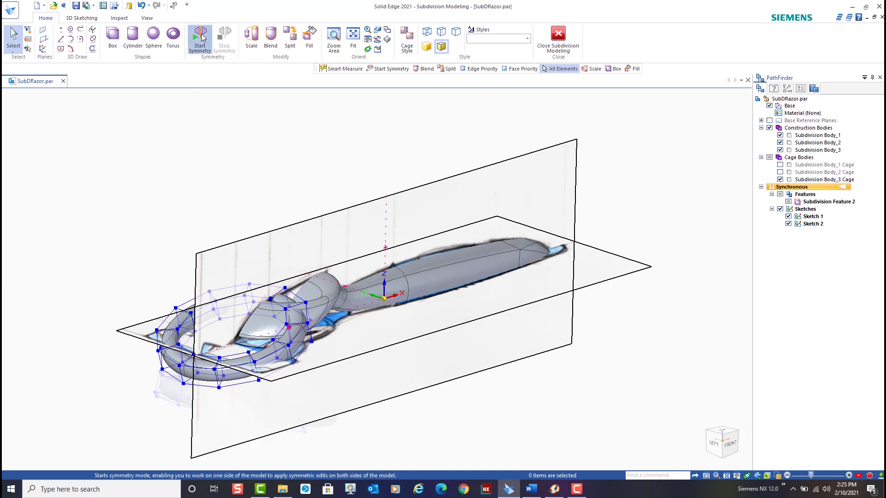
{"action": "left_click", "coordinate": [394, 288]}
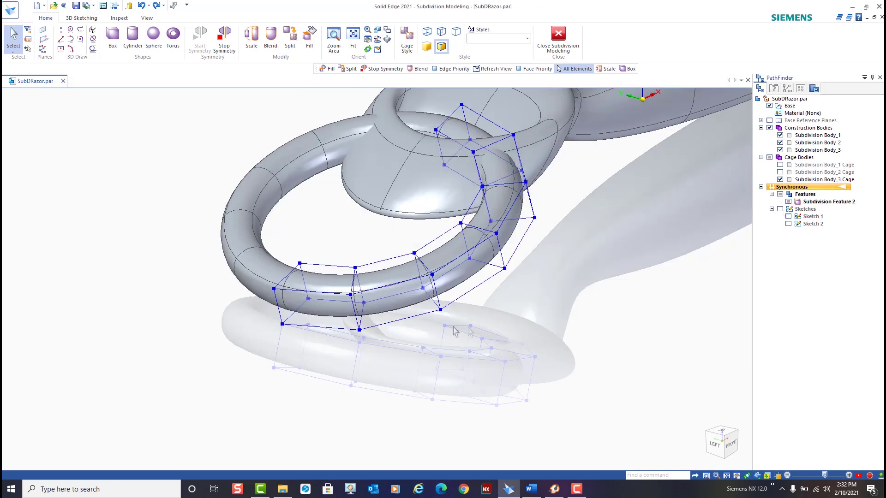
Step: Delete the front cage segments of the new torus to open the ring at the head end
{"action": "left_click_drag", "start_coordinate": [264, 356], "coordinate": [455, 241]}
{"action": "key", "text": "Delete"}
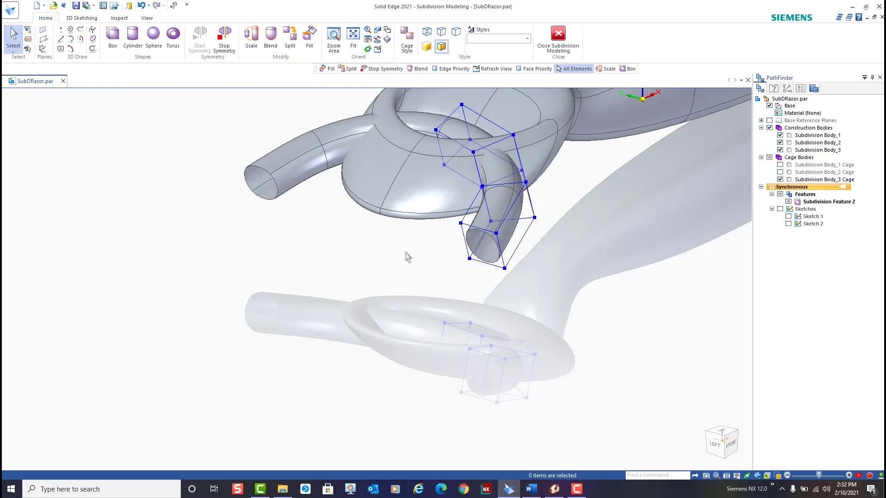
Step: Delete the remaining torus cage segment that crosses the neck ring's opening, leaving only the two side arms
{"action": "middle_click_drag", "start_coordinate": [391, 246], "coordinate": [425, 379]}
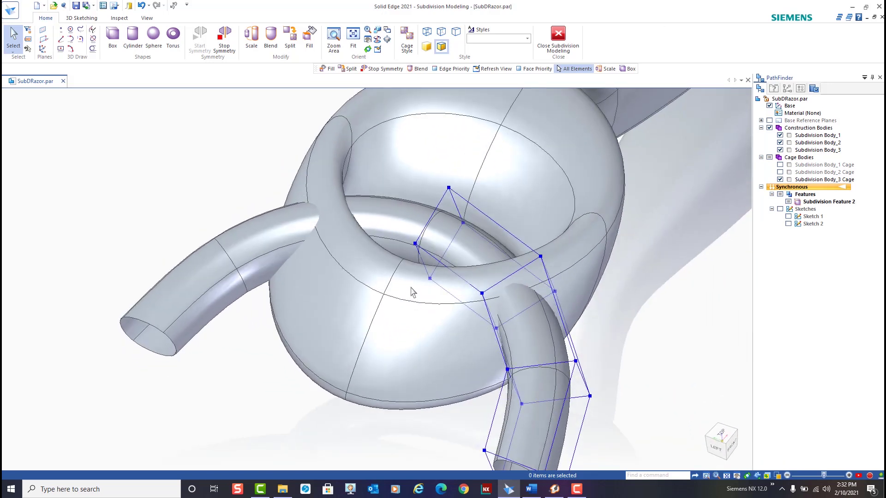
{"action": "left_click", "coordinate": [444, 229]}
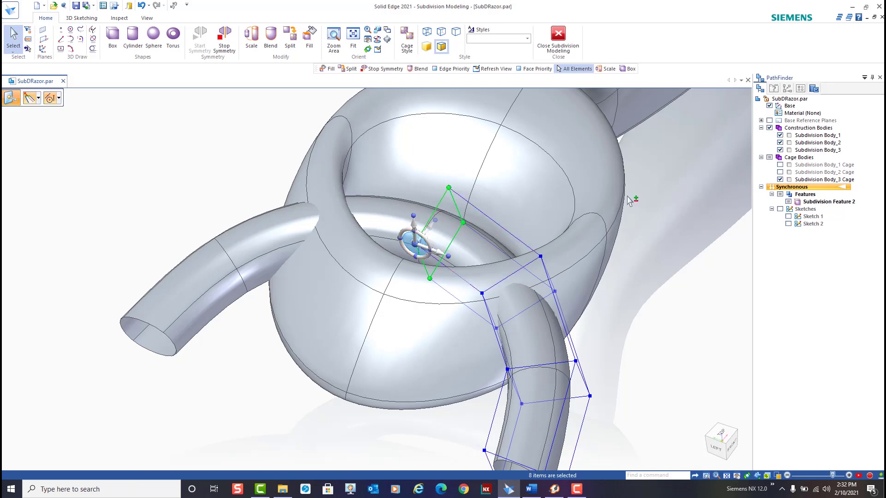
{"action": "key", "text": "Escape"}
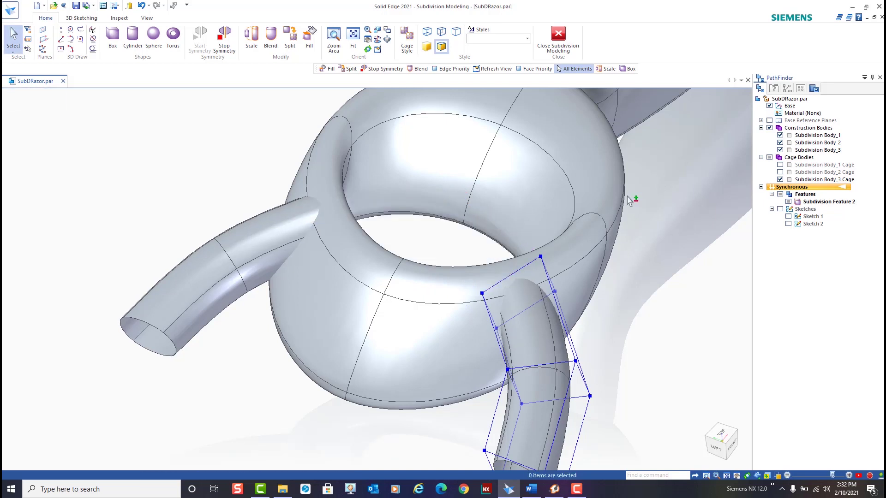
{"action": "middle_click_drag", "start_coordinate": [591, 307], "coordinate": [624, 334]}
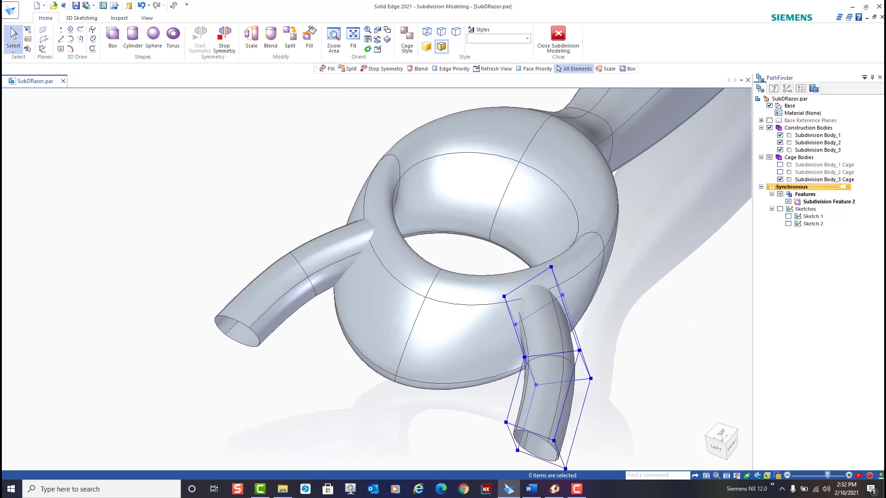
Step: Fill the open front end of the arm cage with a face built from its boundary edges
{"action": "middle_click_drag", "start_coordinate": [648, 343], "coordinate": [590, 401]}
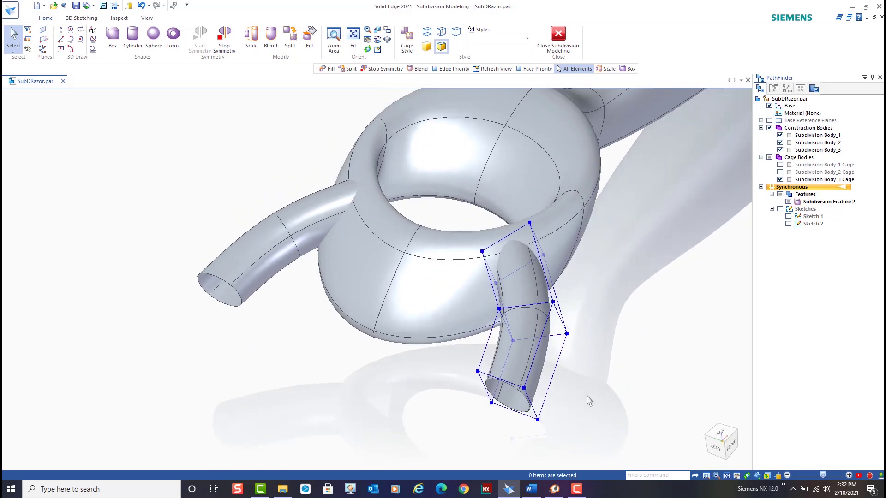
{"action": "left_click", "coordinate": [309, 37]}
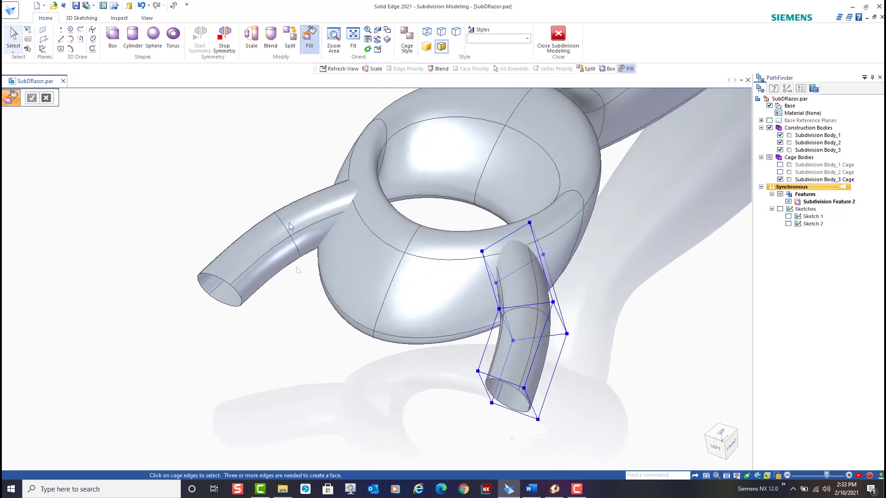
{"action": "left_click", "coordinate": [487, 394]}
{"action": "left_click", "coordinate": [503, 381]}
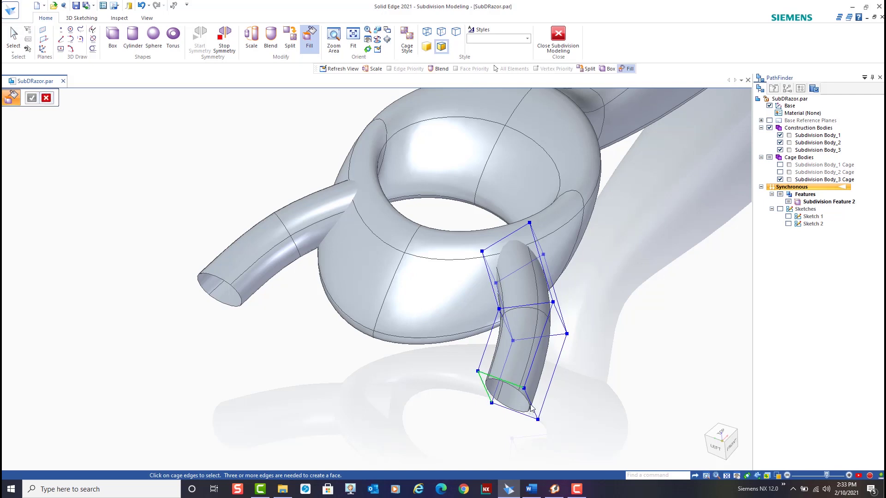
{"action": "left_click", "coordinate": [533, 406]}
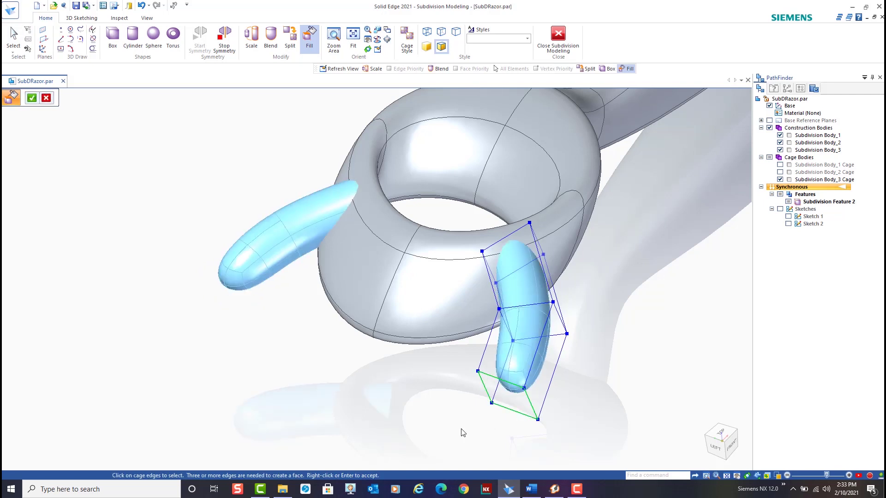
{"action": "right_click", "coordinate": [403, 370]}
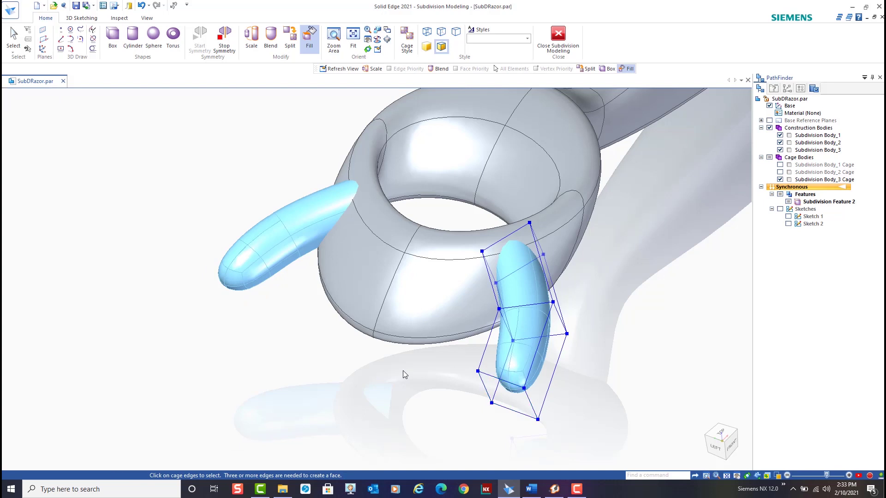
Step: Fill the open inner end of the arm cage inside the neck ring with a face
{"action": "scroll", "coordinate": [501, 189], "scroll_direction": "up", "scroll_amount": 2}
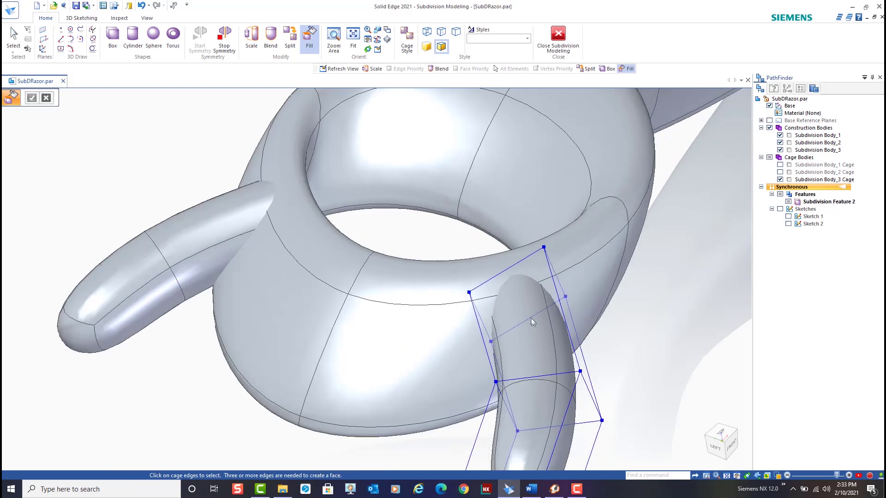
{"action": "left_click", "coordinate": [311, 42]}
{"action": "left_click", "coordinate": [512, 265]}
{"action": "middle_click_drag", "start_coordinate": [554, 356], "coordinate": [597, 352]}
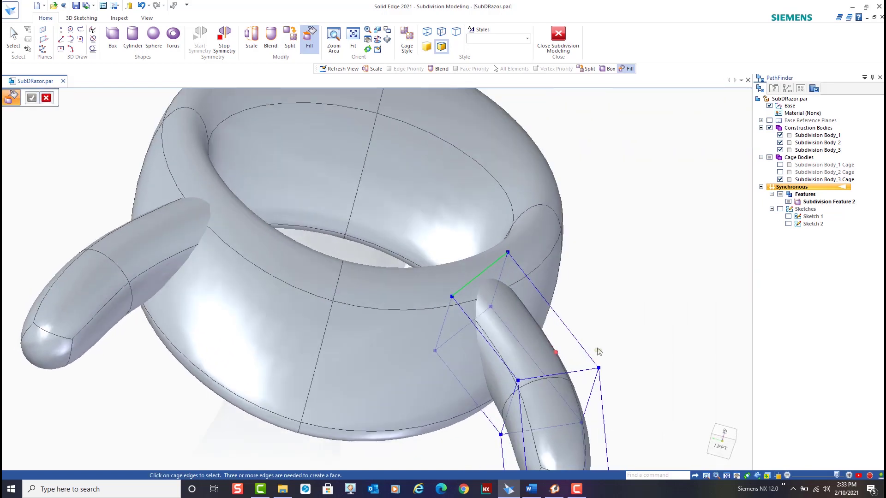
{"action": "left_click", "coordinate": [455, 337]}
{"action": "left_click", "coordinate": [502, 281]}
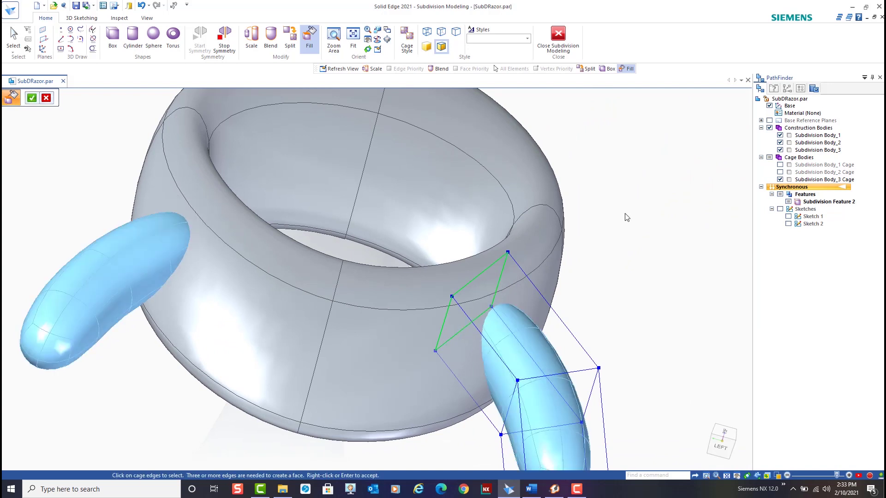
{"action": "right_click", "coordinate": [627, 217]}
{"action": "scroll", "coordinate": [608, 279], "scroll_direction": "down", "scroll_amount": 4}
{"action": "middle_click_drag", "start_coordinate": [637, 283], "coordinate": [609, 282]}
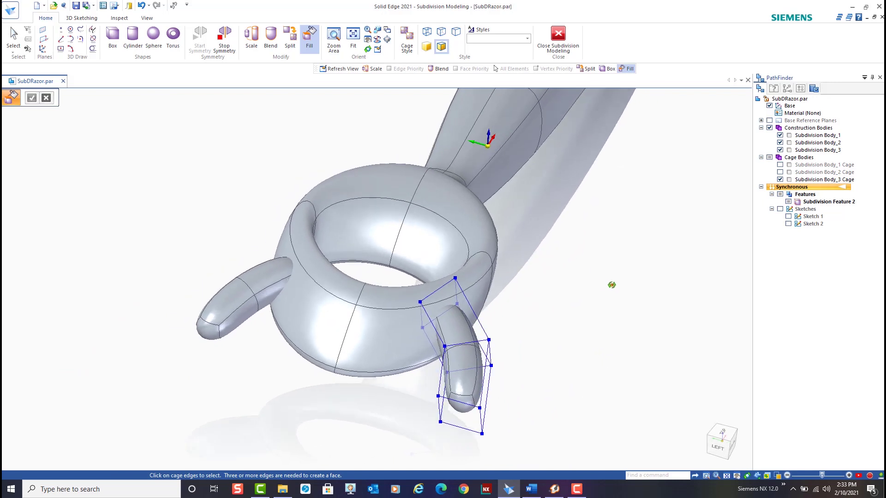
{"action": "middle_click_drag", "start_coordinate": [233, 266], "coordinate": [240, 271]}
{"action": "key", "text": "Escape"}
Step: Blend the cage edges at both ends of the arm with a value of 2
{"action": "left_click_drag", "start_coordinate": [377, 446], "coordinate": [476, 380]}
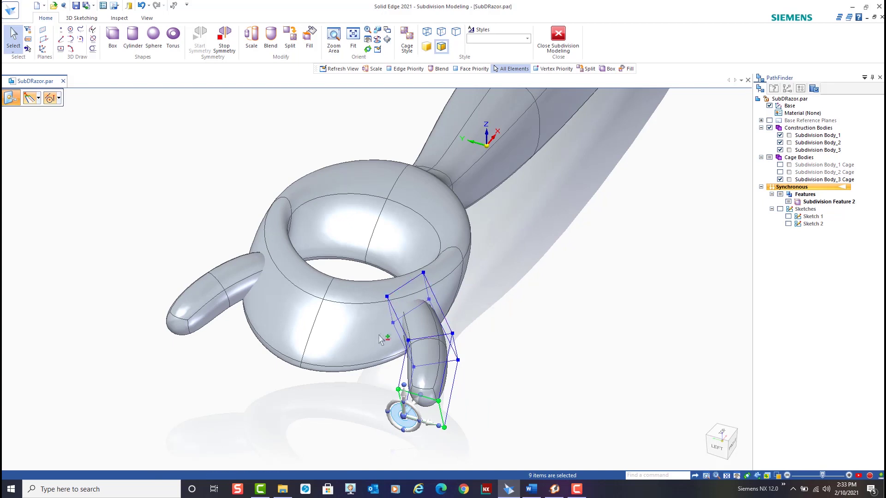
{"action": "left_click", "coordinate": [437, 270], "text": "ctrl"}
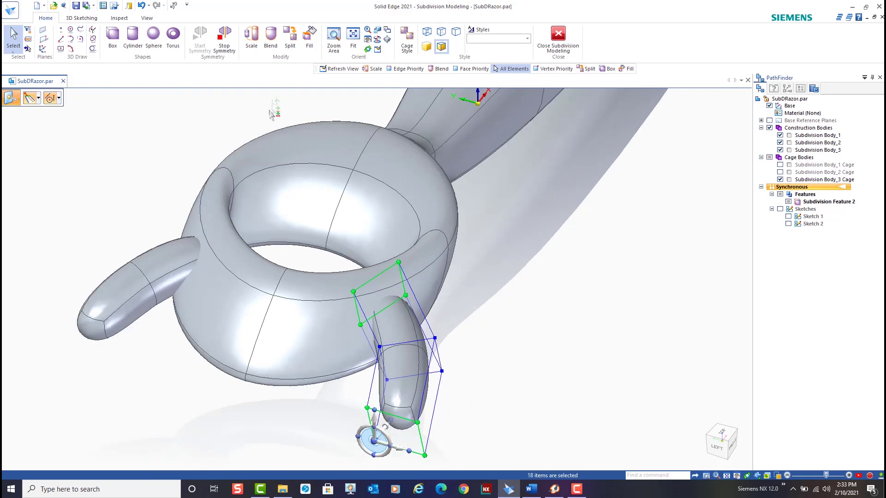
{"action": "left_click", "coordinate": [270, 43]}
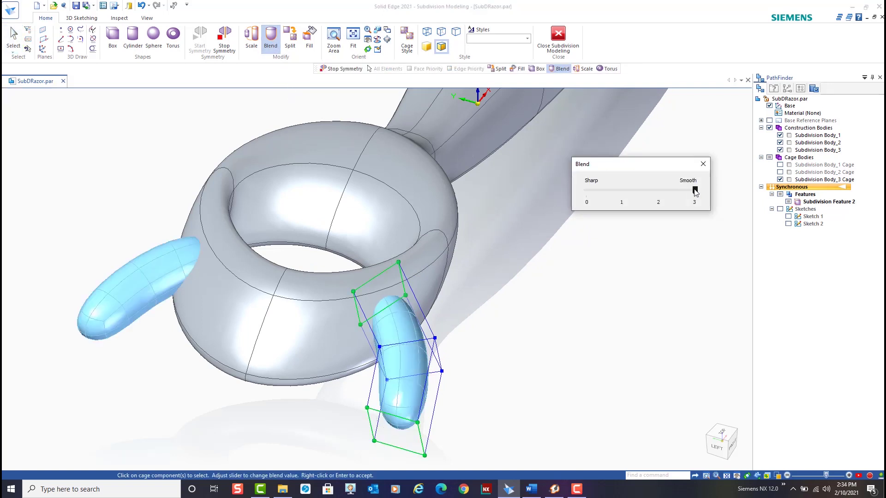
{"action": "left_click_drag", "start_coordinate": [695, 192], "coordinate": [665, 194]}
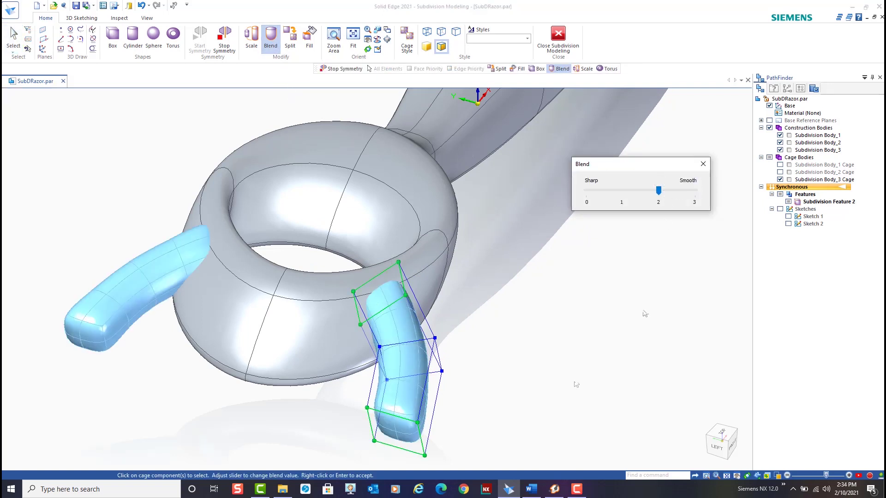
{"action": "right_click", "coordinate": [603, 268]}
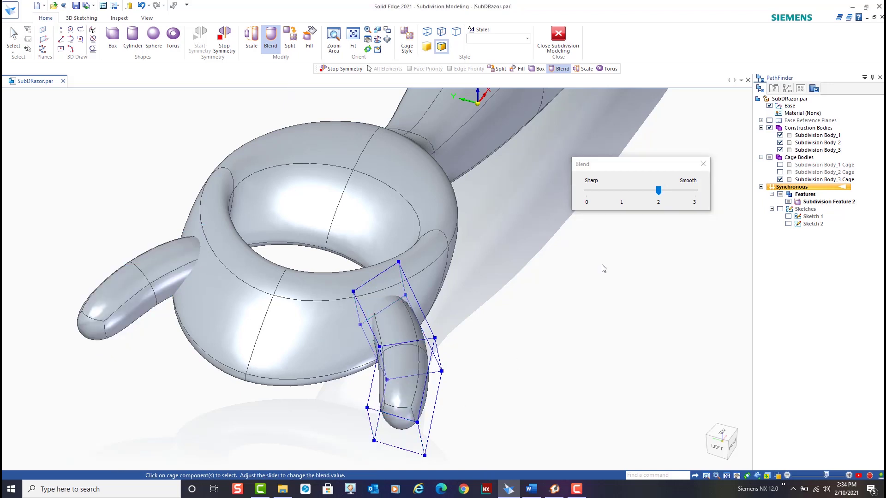
{"action": "left_click", "coordinate": [703, 164]}
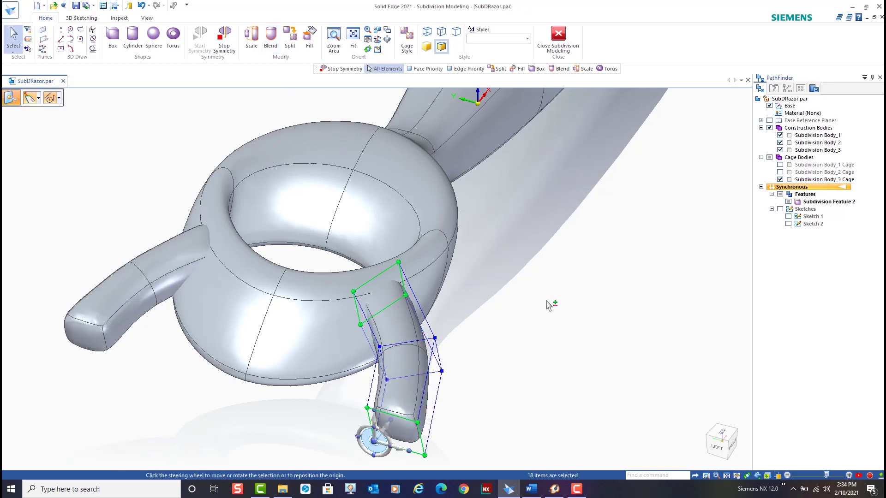
Step: Show the blend values on the cages and check them across the razor, including in the front view
{"action": "middle_click_drag", "start_coordinate": [551, 303], "coordinate": [577, 297]}
{"action": "right_click", "coordinate": [577, 296]}
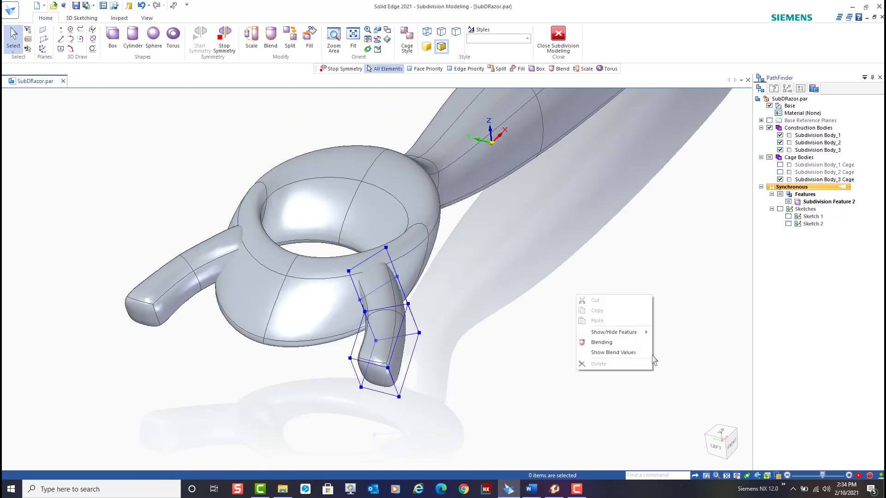
{"action": "left_click", "coordinate": [614, 353]}
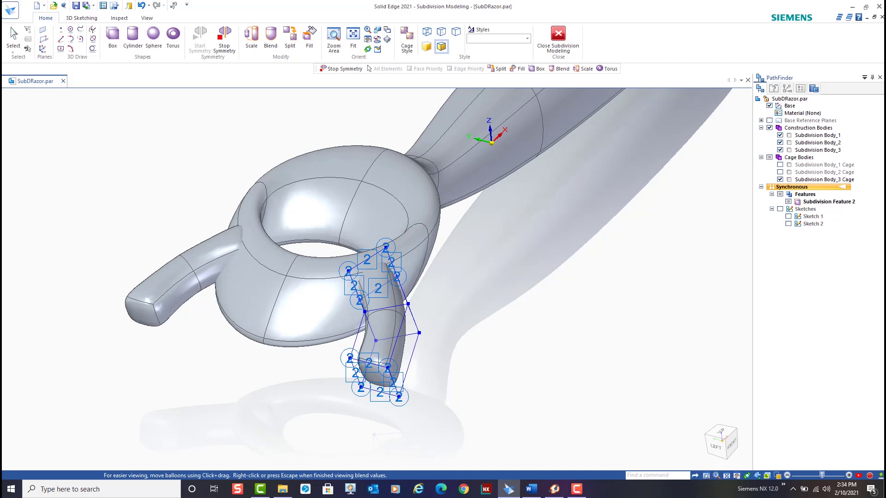
{"action": "key", "text": "ctrl+shift+f"}
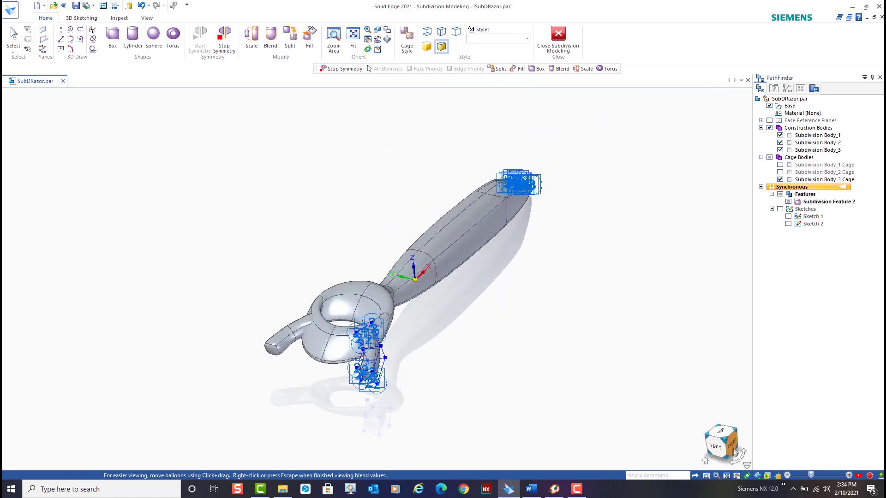
{"action": "left_click", "coordinate": [733, 446]}
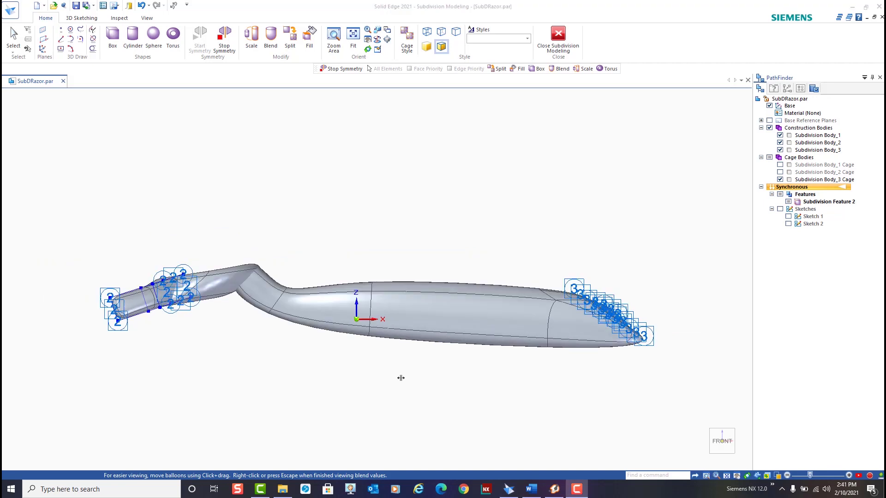
{"action": "key", "text": "Escape"}
Step: Shift the lower edge at the arm cage's inner end so the protruding arm tip sits inside the neck ring
{"action": "middle_click_drag", "start_coordinate": [425, 398], "coordinate": [422, 229]}
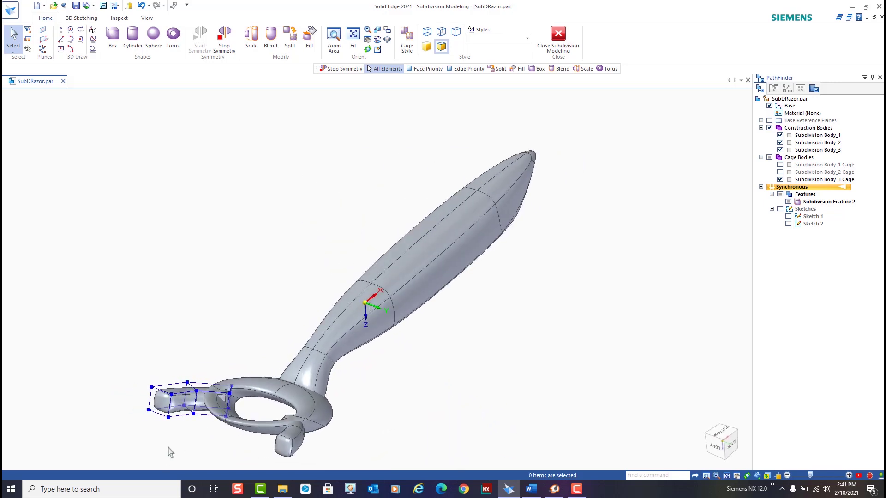
{"action": "scroll", "coordinate": [180, 429], "scroll_direction": "up", "scroll_amount": 1}
{"action": "scroll", "coordinate": [192, 419], "scroll_direction": "up", "scroll_amount": 1}
{"action": "scroll", "coordinate": [254, 416], "scroll_direction": "up", "scroll_amount": 1}
{"action": "scroll", "coordinate": [257, 415], "scroll_direction": "up", "scroll_amount": 1}
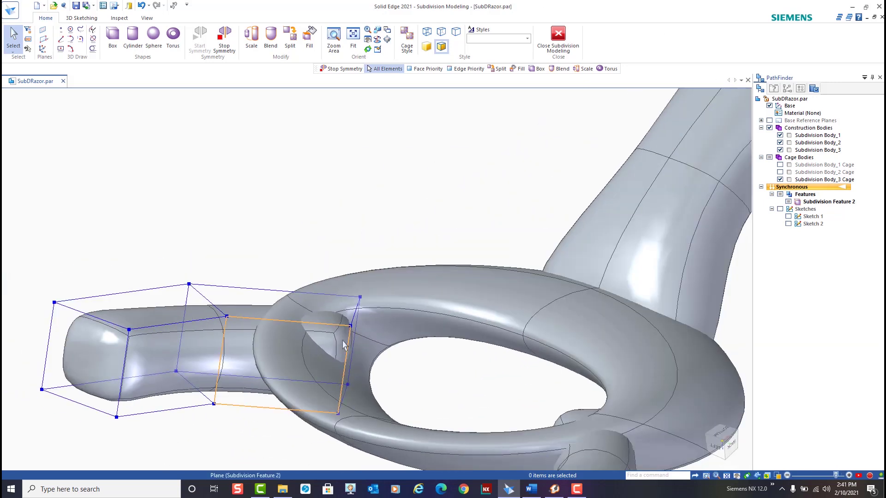
{"action": "scroll", "coordinate": [456, 364], "scroll_direction": "down", "scroll_amount": 2}
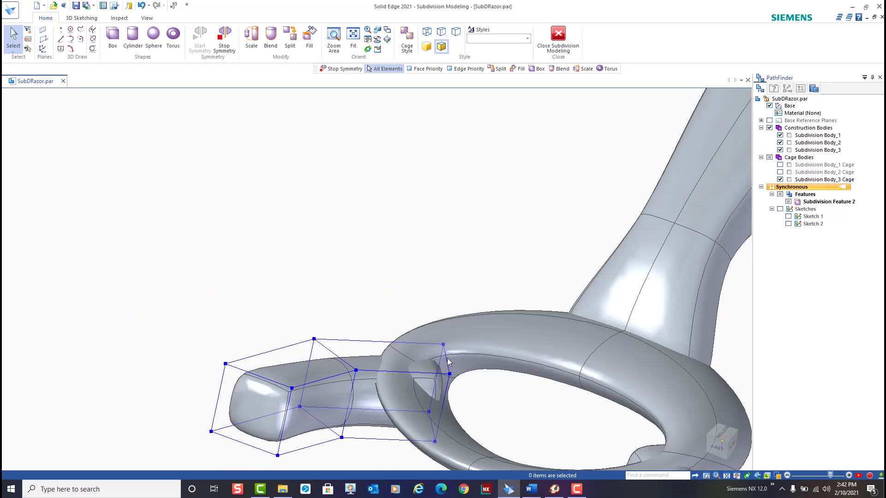
{"action": "left_click", "coordinate": [448, 362]}
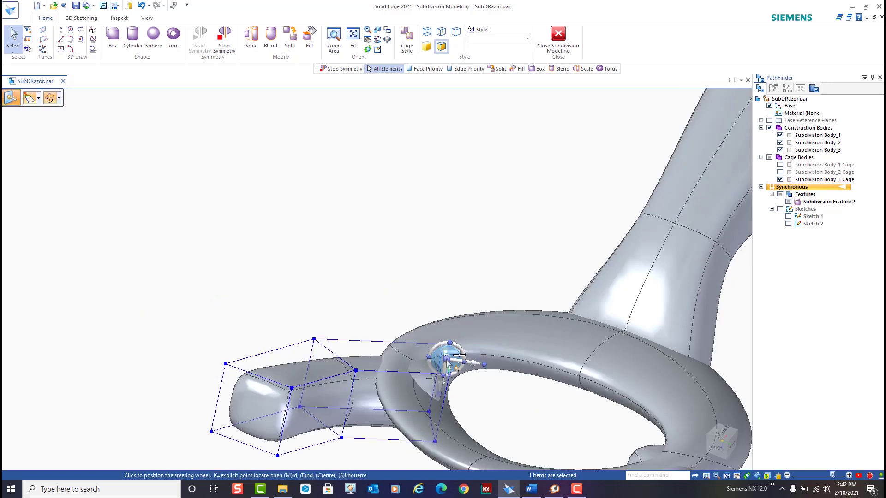
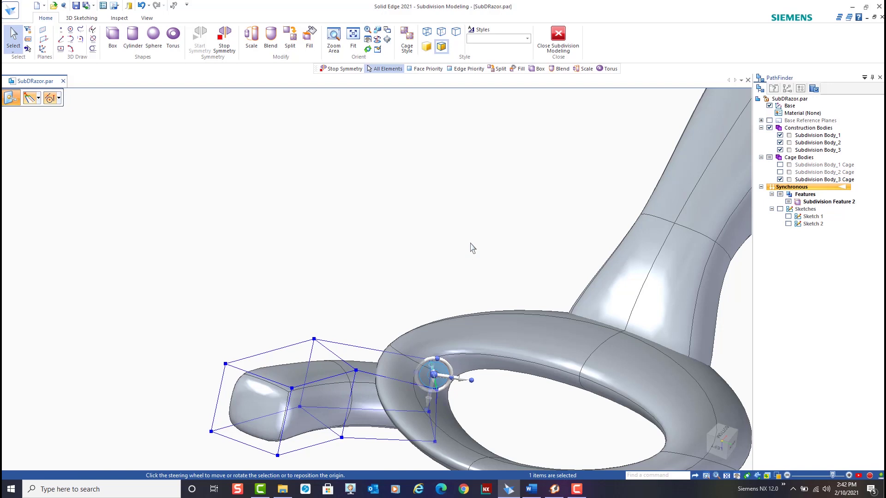
{"action": "middle_click_drag", "start_coordinate": [520, 292], "coordinate": [606, 409]}
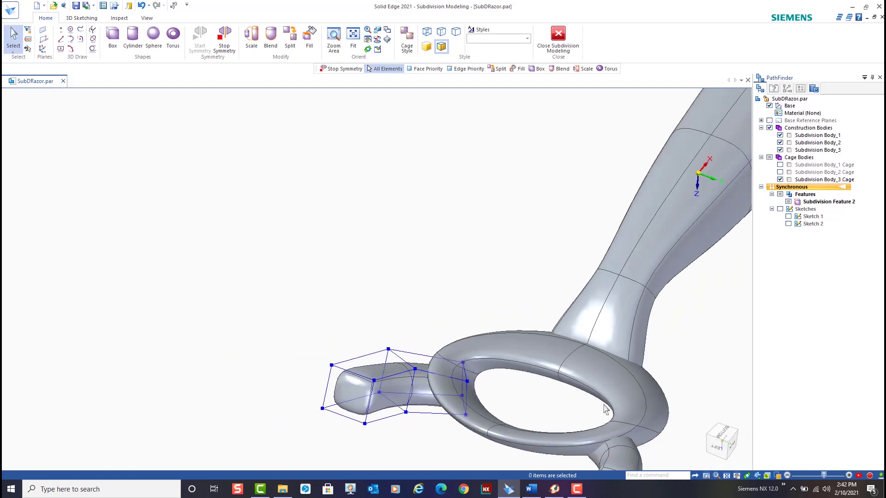
Step: Show the reference sketches and, in front view, lower the arm cage's front end toward the sketched razor head
{"action": "left_click", "coordinate": [779, 210]}
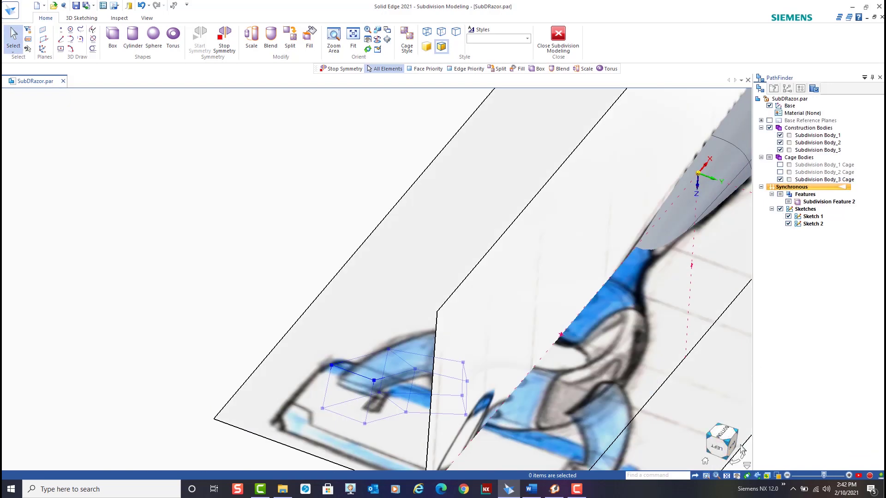
{"action": "mouse_move", "coordinate": [739, 449]}
{"action": "middle_mouse_down"}
{"action": "mouse_move", "coordinate": [637, 362]}
{"action": "mouse_move", "coordinate": [623, 230]}
{"action": "mouse_move", "coordinate": [634, 194]}
{"action": "middle_mouse_up"}
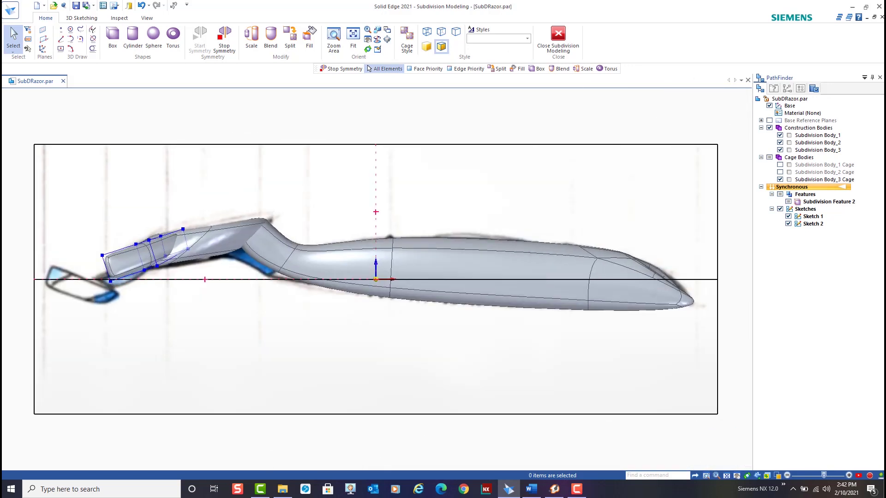
{"action": "scroll", "coordinate": [221, 301], "scroll_direction": "up", "scroll_amount": 5}
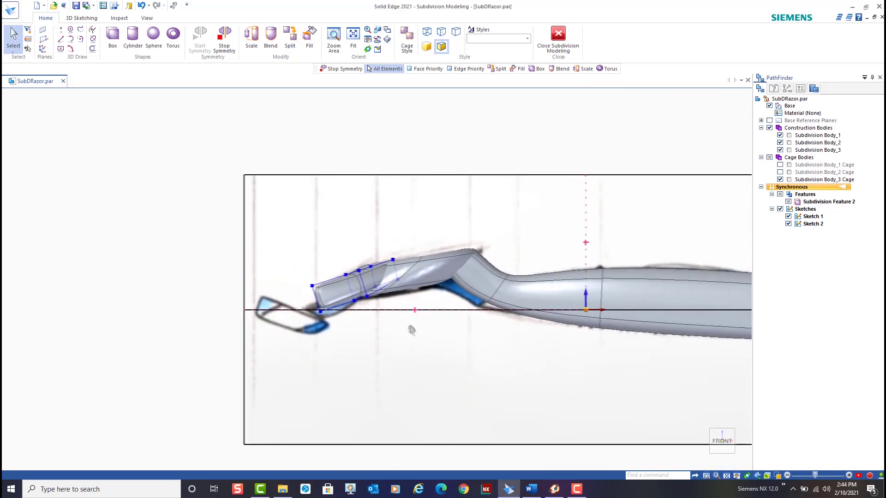
{"action": "middle_click_drag", "start_coordinate": [357, 319], "coordinate": [267, 354], "text": "shift"}
{"action": "left_click_drag", "start_coordinate": [263, 351], "coordinate": [325, 242]}
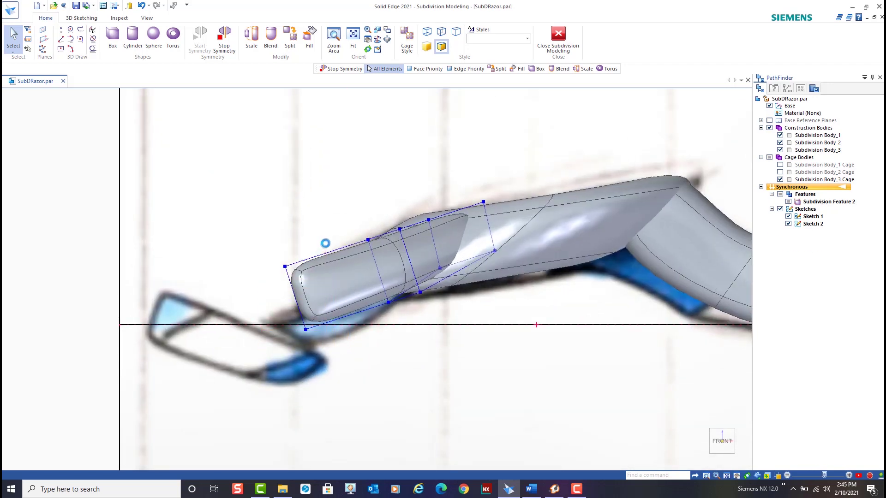
{"action": "left_click", "coordinate": [306, 320]}
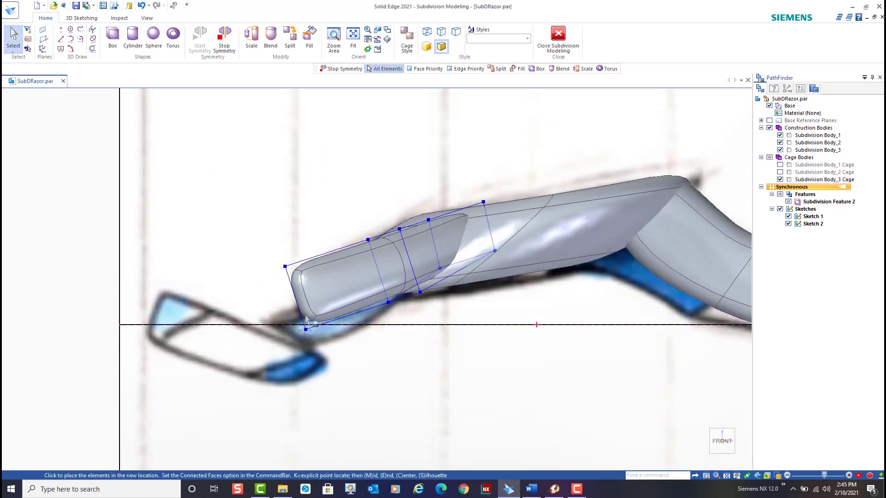
{"action": "left_click", "coordinate": [300, 358]}
Step: Place the arm's lowered front end, then move its upper edge 8 mm along a tilted axis toward the sketched razor head
{"action": "left_click", "coordinate": [261, 320]}
{"action": "left_click_drag", "start_coordinate": [261, 316], "coordinate": [312, 284]}
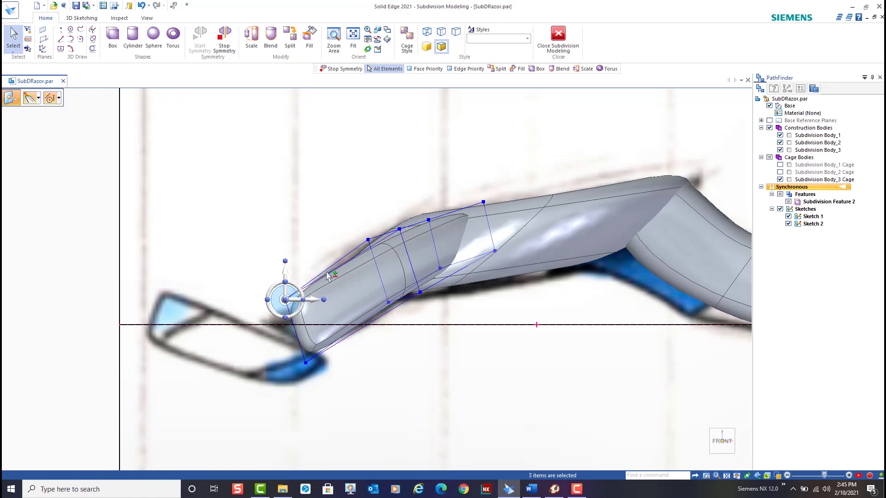
{"action": "scroll", "coordinate": [263, 283], "scroll_direction": "up", "scroll_amount": 4}
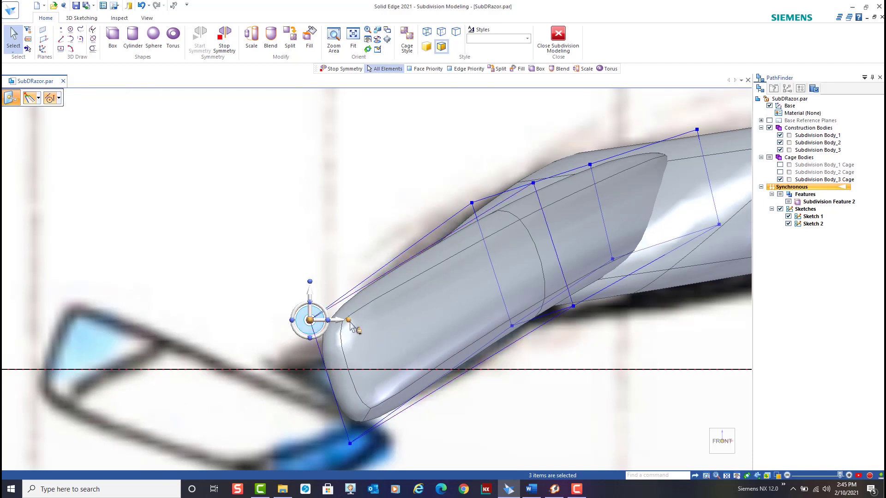
{"action": "left_click_drag", "start_coordinate": [350, 323], "coordinate": [342, 287]}
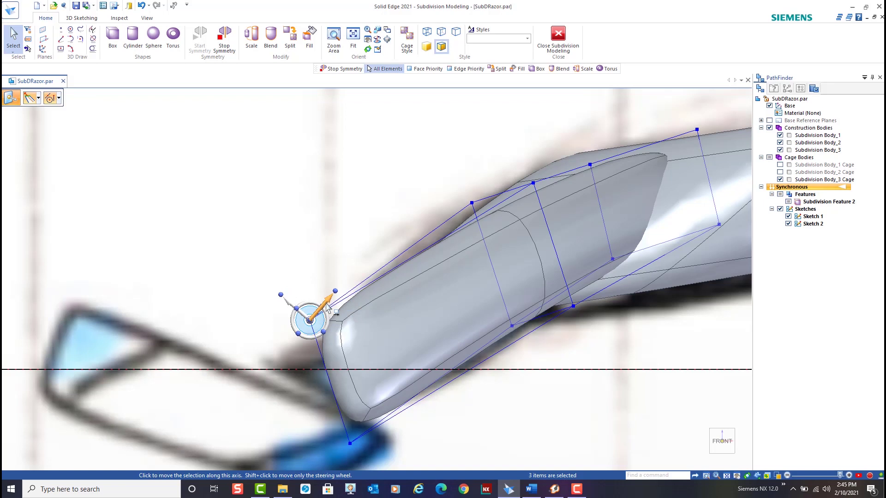
{"action": "left_click", "coordinate": [328, 307]}
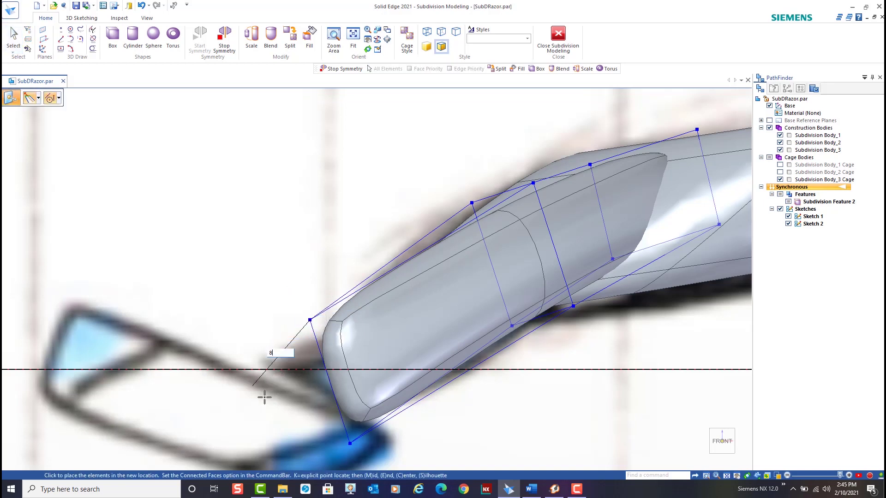
{"action": "type", "text": "8"}
{"action": "key", "text": "Return"}
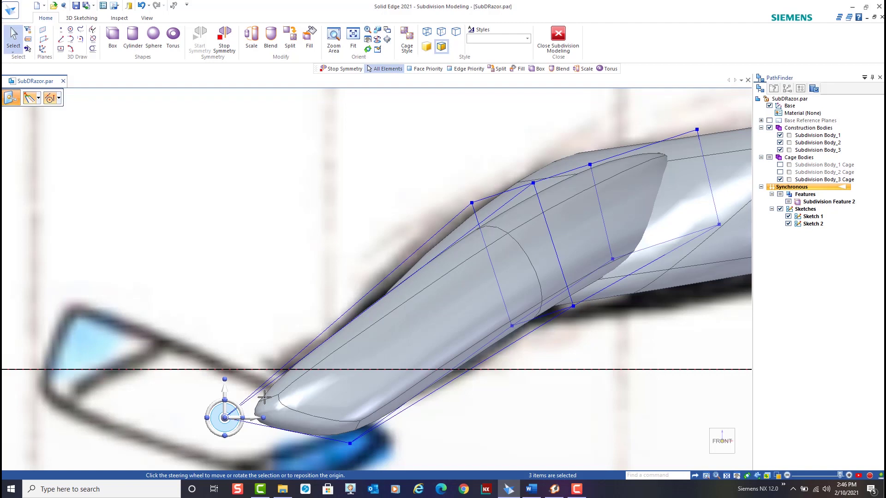
{"action": "left_click", "coordinate": [479, 390]}
Step: Hide the cage of the arm body, Subdivision Body_3
{"action": "scroll", "coordinate": [479, 390], "scroll_direction": "down", "scroll_amount": 2}
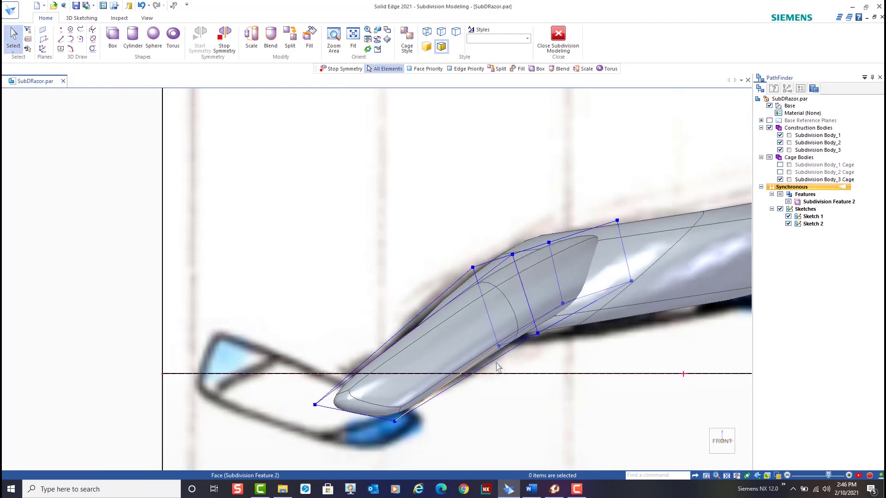
{"action": "middle_click_drag", "start_coordinate": [500, 398], "coordinate": [489, 322], "text": "shift"}
{"action": "left_click", "coordinate": [780, 180]}
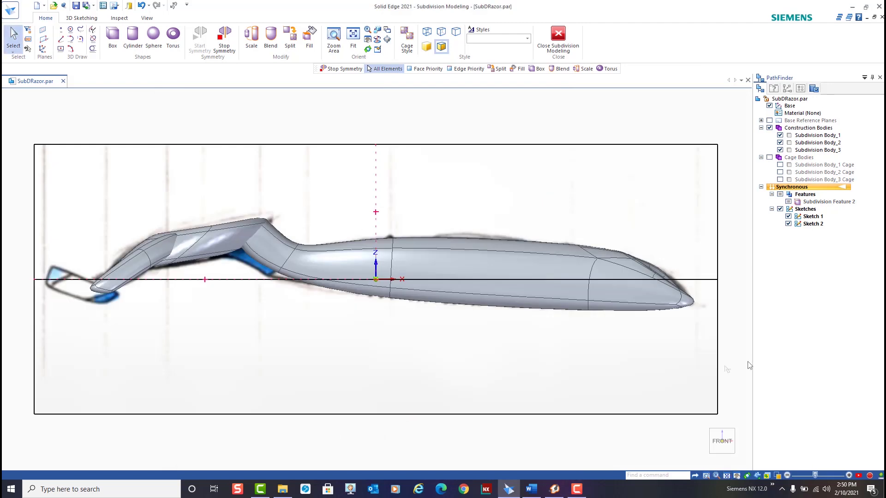
Step: Create a subdivision box at the origin measuring 60 mm by 20 mm by 7 mm, with one segment in each direction
{"action": "middle_click_drag", "start_coordinate": [447, 379], "coordinate": [508, 392]}
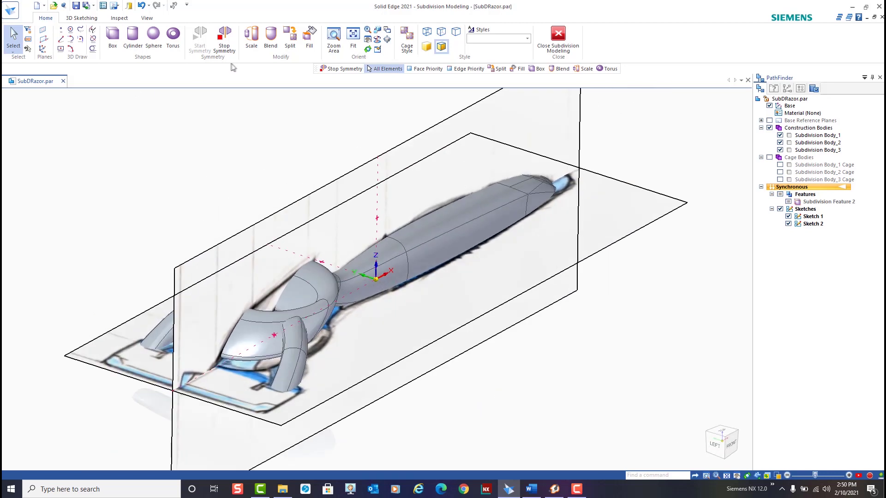
{"action": "left_click", "coordinate": [113, 39]}
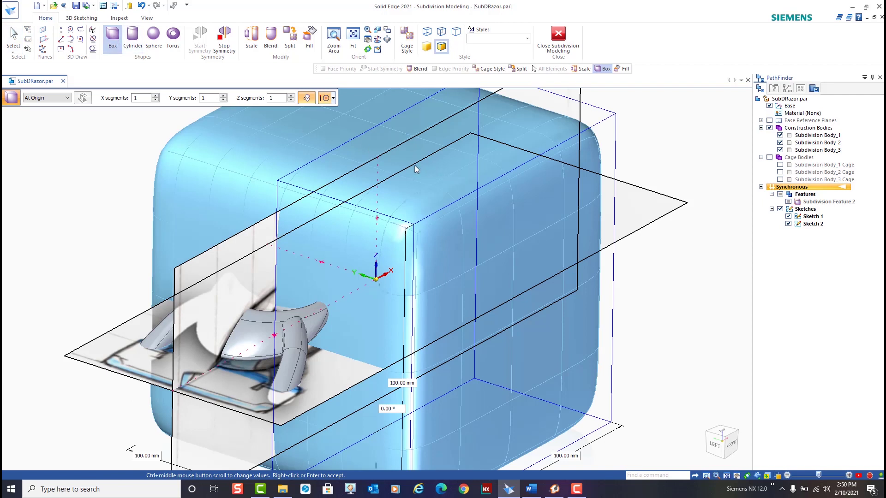
{"action": "scroll", "coordinate": [471, 369], "scroll_direction": "down", "scroll_amount": 3}
{"action": "left_click", "coordinate": [147, 456]}
{"action": "type", "text": "6"}
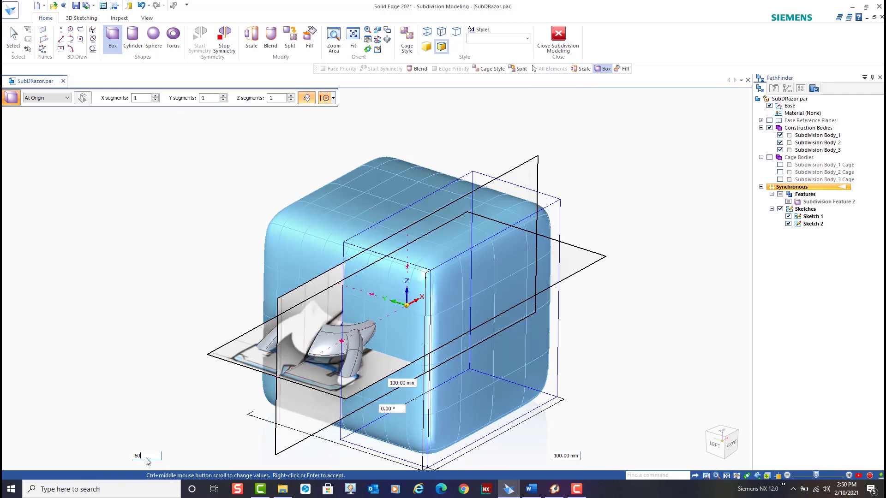
{"action": "key", "text": "Tab"}
{"action": "key", "text": "Tab"}
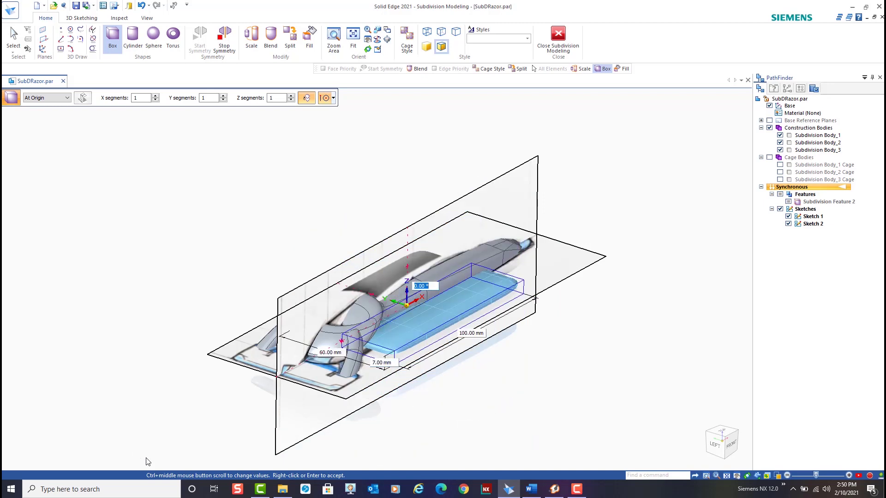
{"action": "type", "text": "20"}
{"action": "key", "text": "Tab"}
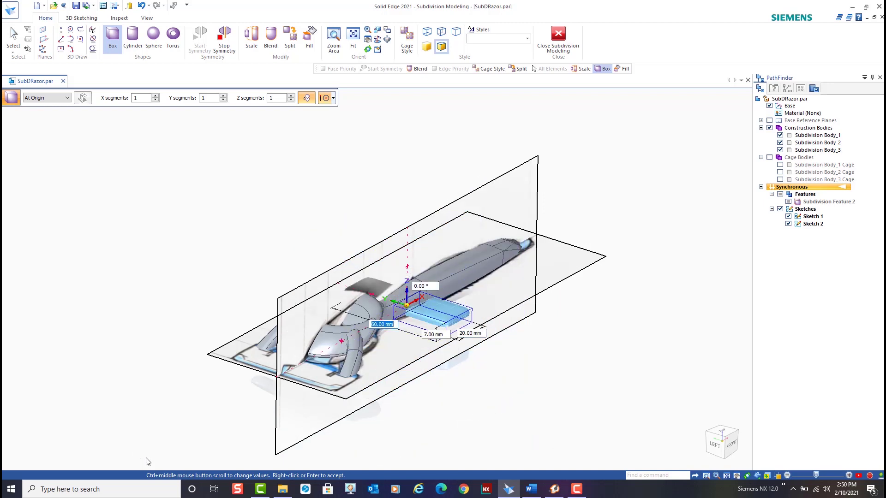
{"action": "key", "text": "Return"}
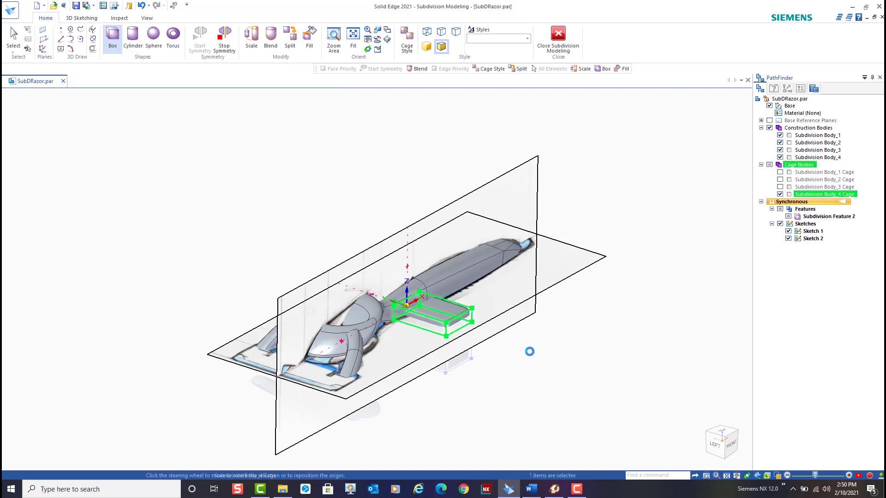
Step: In the front view, move the new box 85 mm along the X axis onto the sketched razor head
{"action": "left_click", "coordinate": [731, 445]}
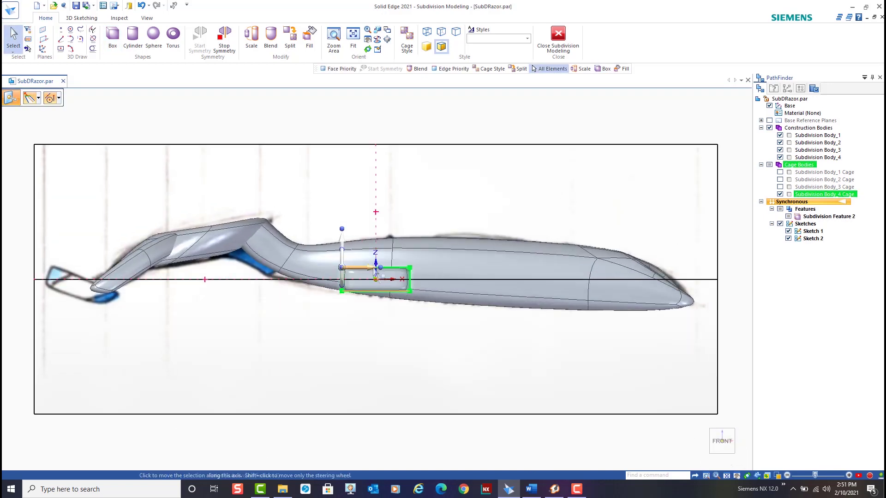
{"action": "left_click", "coordinate": [342, 268]}
{"action": "left_click_drag", "start_coordinate": [334, 268], "coordinate": [209, 274]}
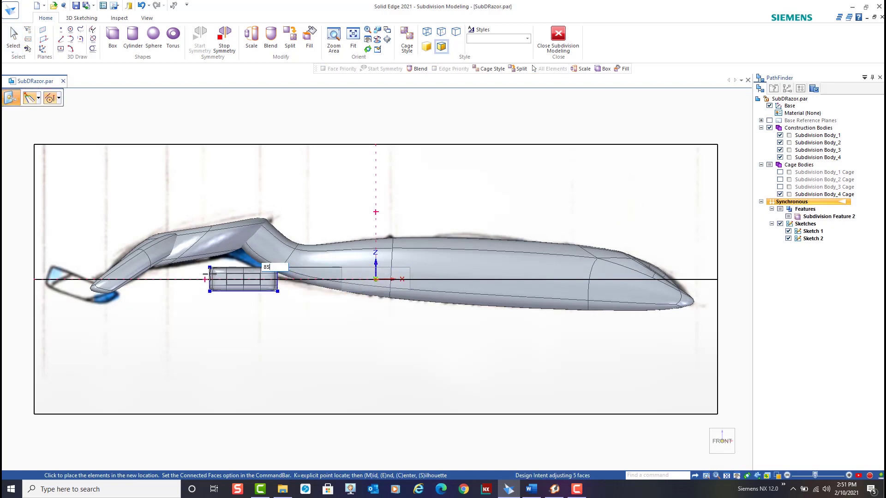
{"action": "key", "text": "Return"}
Step: Rotate the head box by -20° about its upper front corner to match the sketched head's tilt
{"action": "middle_click_drag", "start_coordinate": [69, 367], "coordinate": [291, 421], "text": "shift"}
{"action": "scroll", "coordinate": [287, 398], "scroll_direction": "up", "scroll_amount": 2}
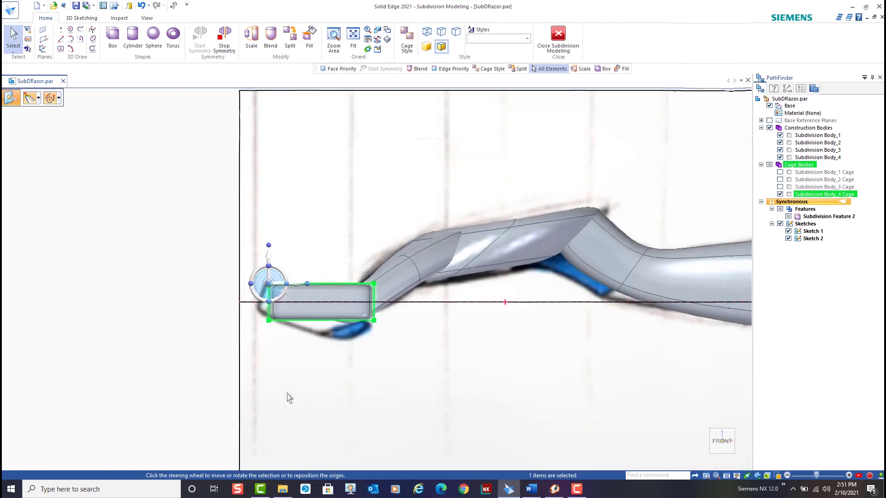
{"action": "left_click", "coordinate": [285, 279]}
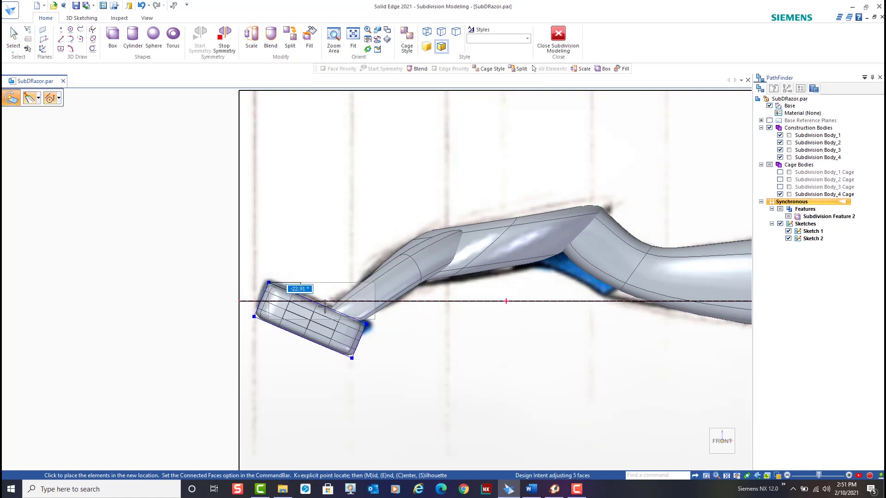
{"action": "type", "text": "-20"}
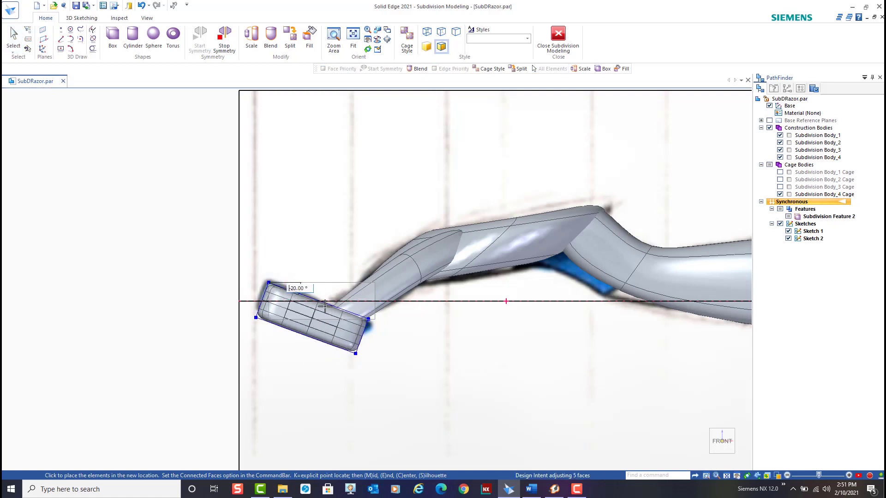
{"action": "key", "text": "Return"}
{"action": "left_click", "coordinate": [453, 409]}
Step: Move the lower rear edge of the head cage inward and up to follow the sketched head's underside
{"action": "scroll", "coordinate": [308, 367], "scroll_direction": "up", "scroll_amount": 4}
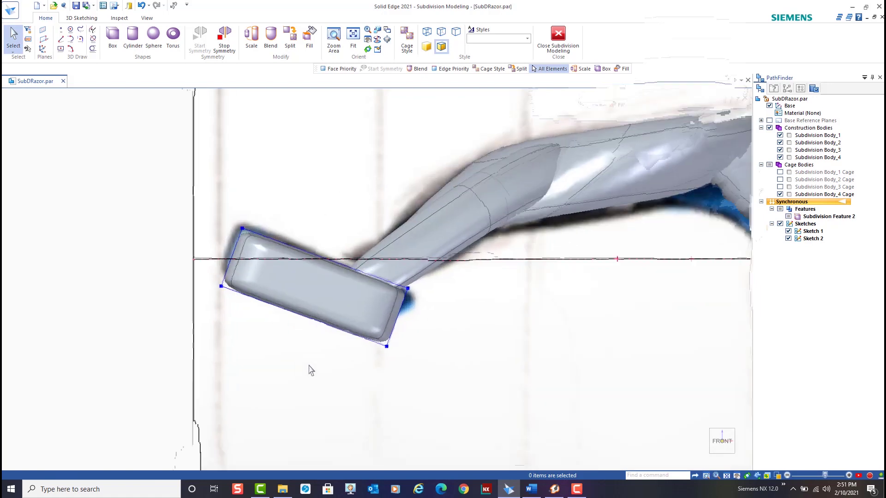
{"action": "scroll", "coordinate": [485, 315], "scroll_direction": "up", "scroll_amount": 1}
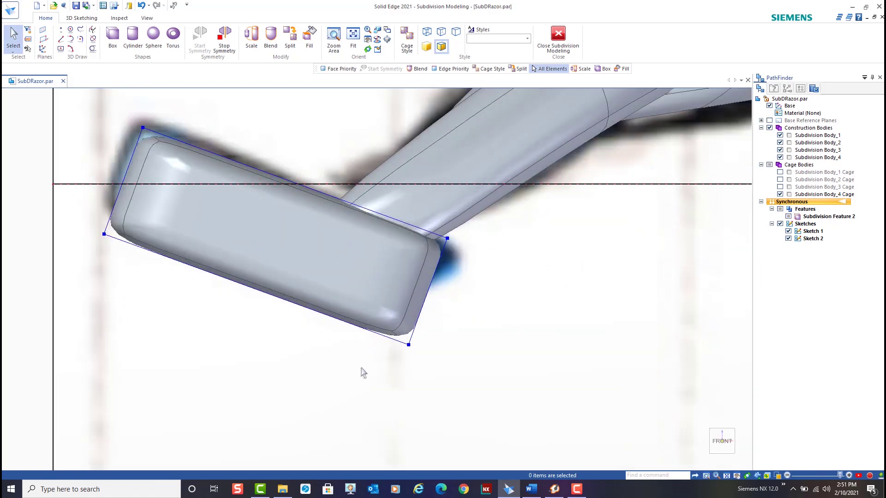
{"action": "left_click_drag", "start_coordinate": [361, 367], "coordinate": [455, 310]}
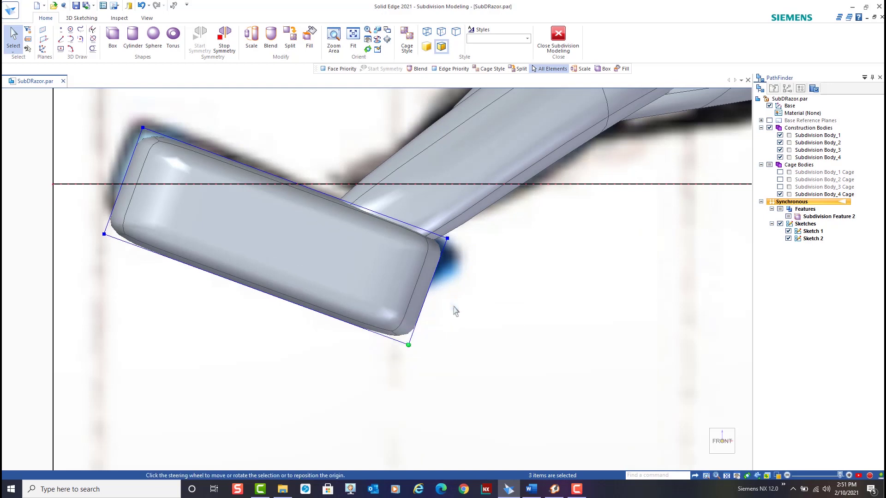
{"action": "left_click", "coordinate": [407, 344]}
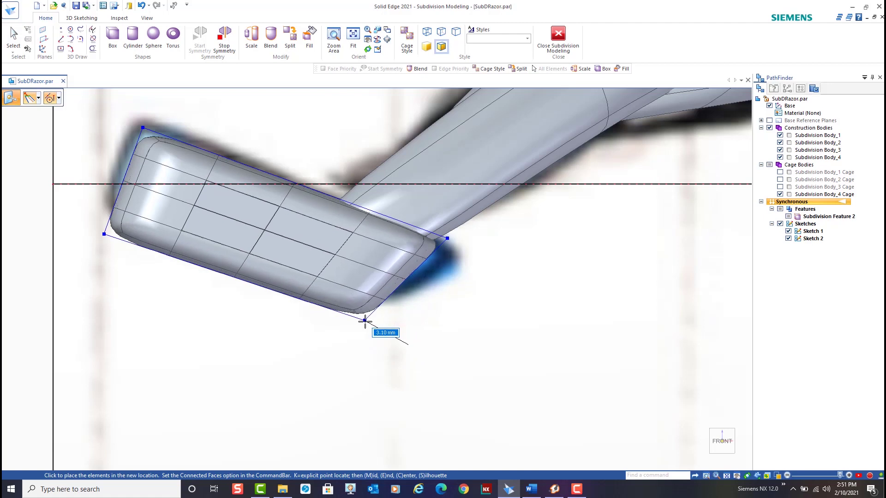
{"action": "left_click", "coordinate": [363, 306]}
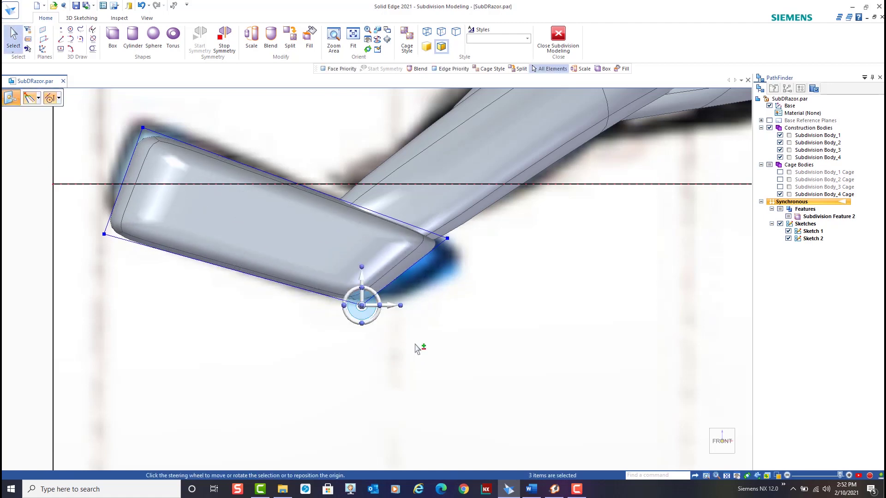
{"action": "key", "text": "Escape"}
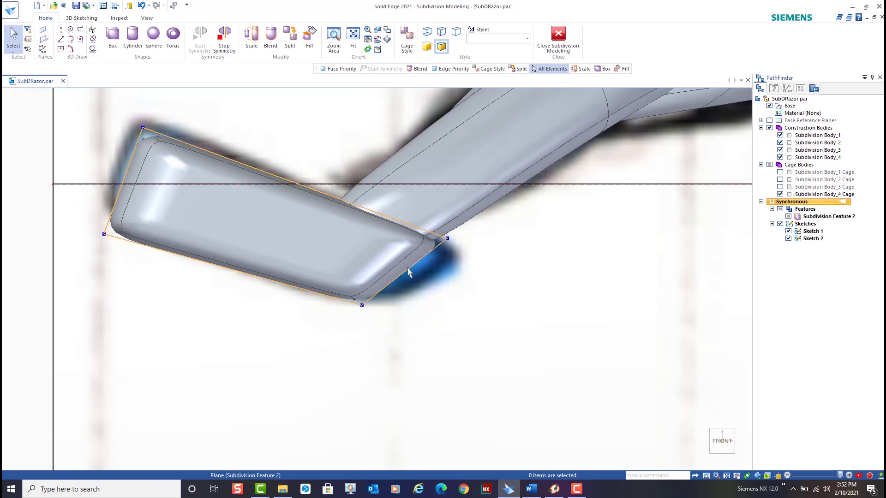
Step: Move the upper rear edge of the head cage about 2.4 mm outward and down over the sketched blue tip
{"action": "left_click", "coordinate": [447, 238]}
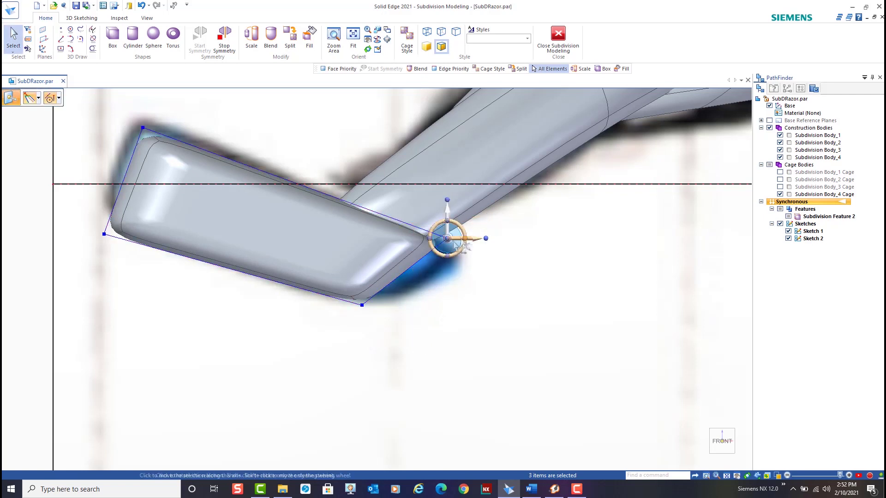
{"action": "left_click", "coordinate": [458, 236]}
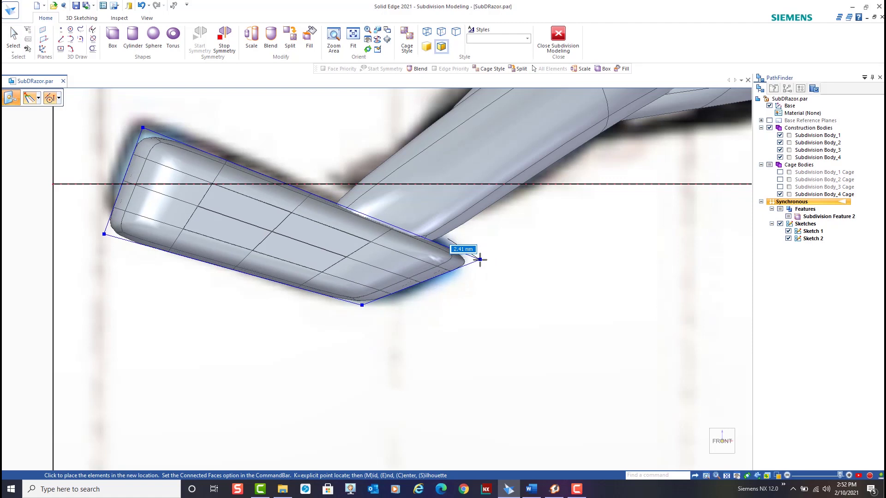
{"action": "left_click", "coordinate": [480, 261]}
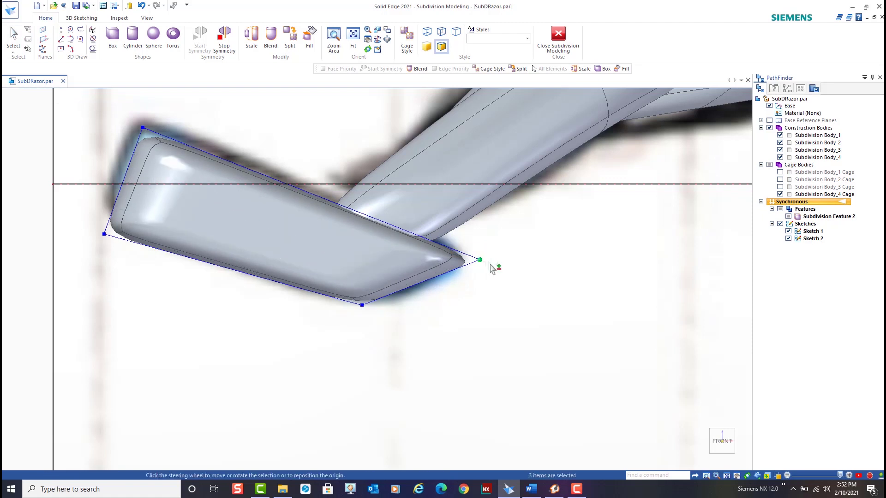
{"action": "key", "text": "Escape"}
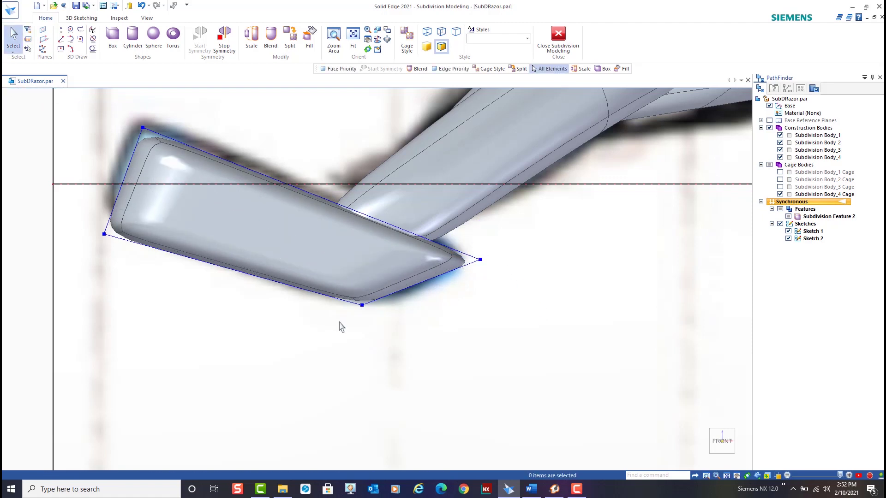
Step: Fine-tune the head cage's lower rear edge by shifting it slightly back and down along the sketch outline
{"action": "left_click", "coordinate": [362, 306]}
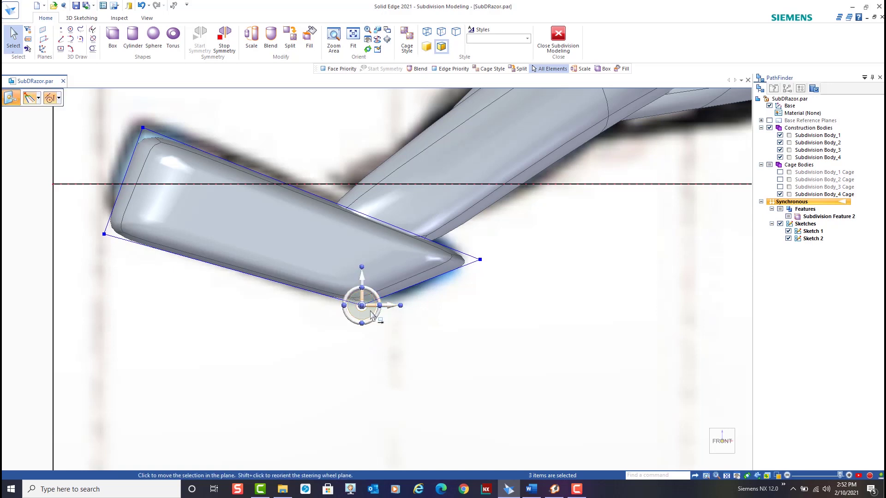
{"action": "left_click", "coordinate": [375, 309]}
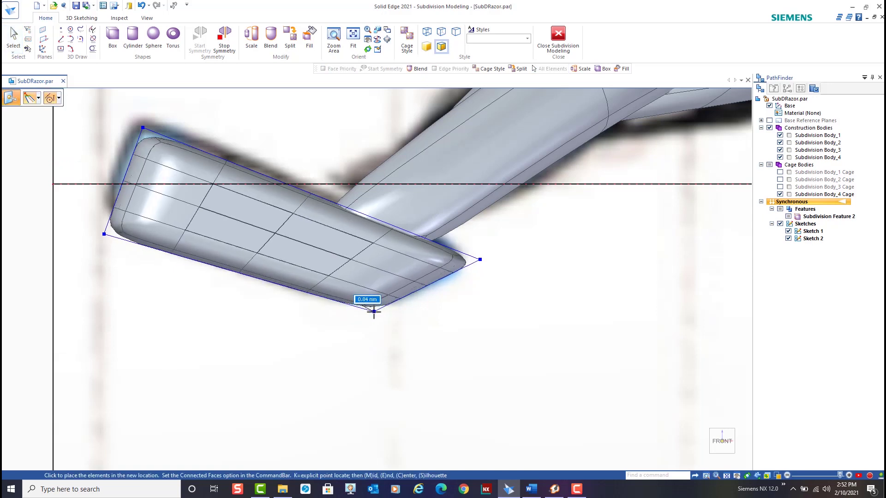
{"action": "left_click", "coordinate": [374, 311]}
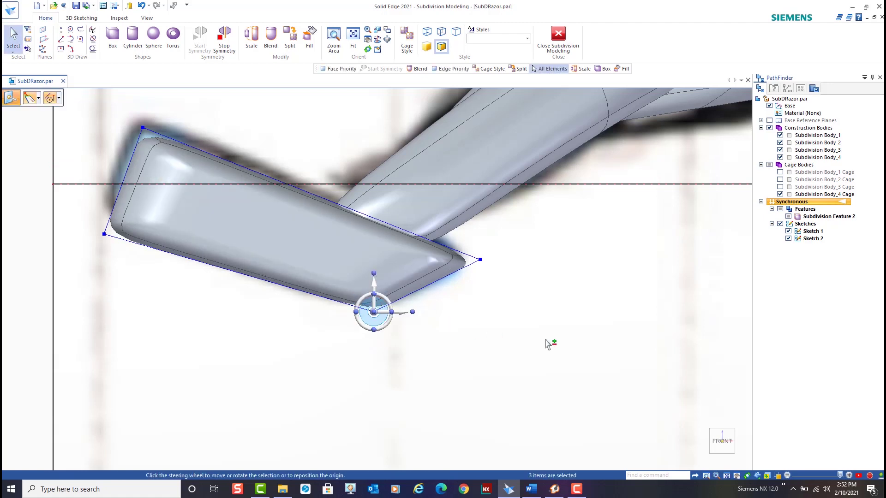
{"action": "left_click", "coordinate": [552, 317]}
Step: Stop symmetry modeling with the whole razor in view
{"action": "scroll", "coordinate": [552, 316], "scroll_direction": "down", "scroll_amount": 5}
{"action": "middle_click_drag", "start_coordinate": [636, 347], "coordinate": [445, 358], "text": "shift"}
{"action": "scroll", "coordinate": [524, 366], "scroll_direction": "down", "scroll_amount": 3}
{"action": "middle_click_drag", "start_coordinate": [524, 366], "coordinate": [444, 371], "text": "shift"}
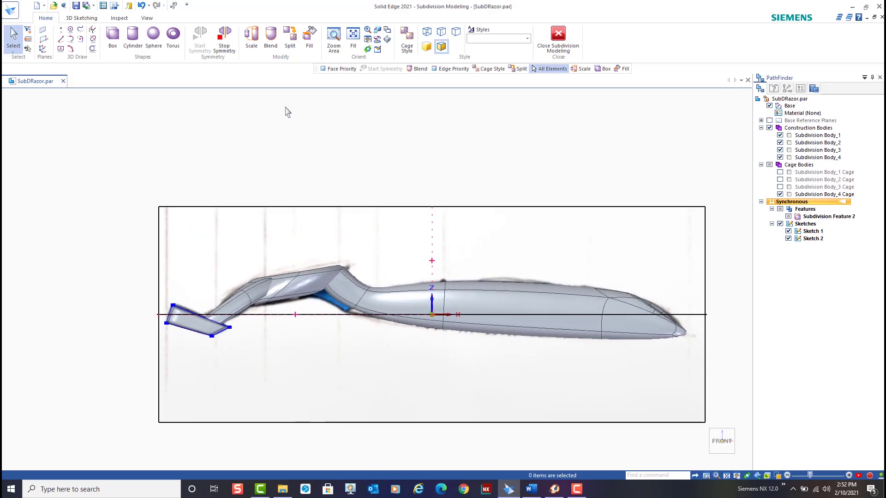
{"action": "left_click", "coordinate": [225, 35]}
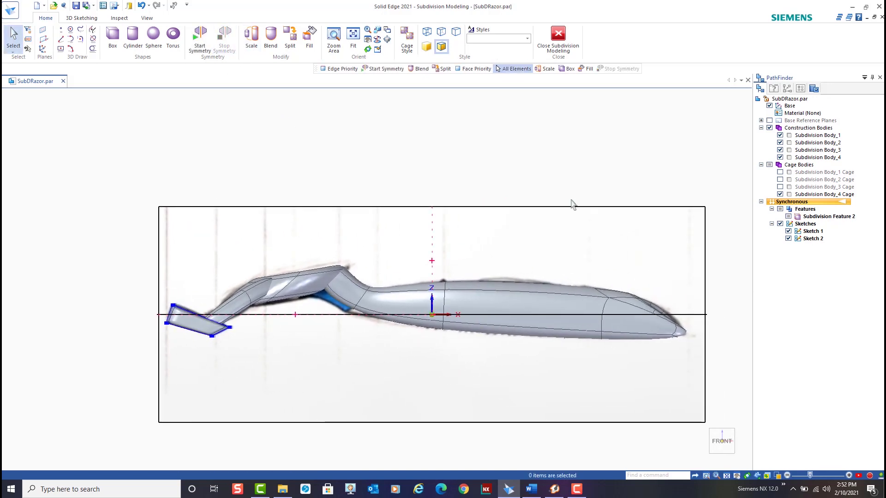
Step: Close subdivision modeling and hide both reference sketches
{"action": "left_click", "coordinate": [559, 41]}
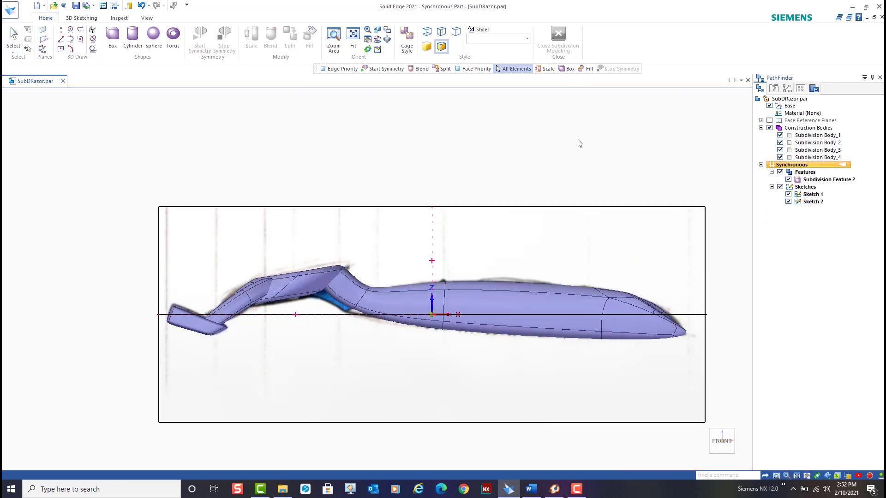
{"action": "left_click", "coordinate": [779, 188]}
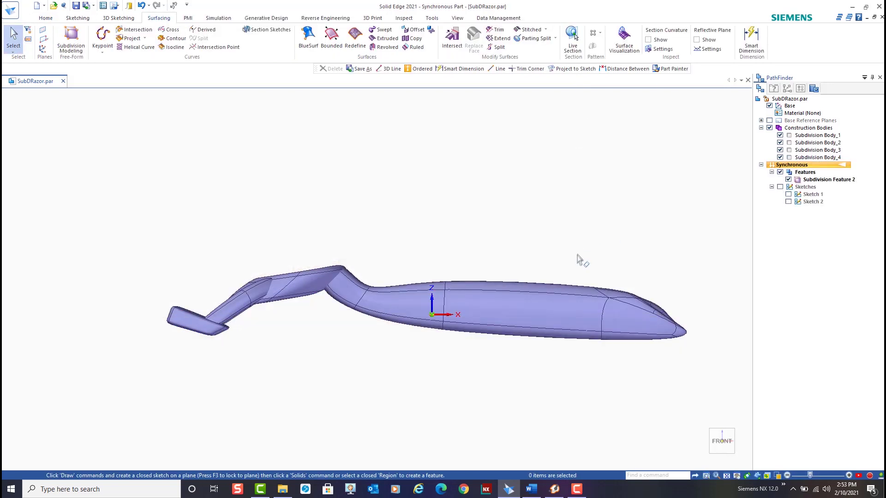
Step: Switch the razor part from the synchronous to the ordered modeling environment
{"action": "middle_click_drag", "start_coordinate": [576, 256], "coordinate": [630, 297]}
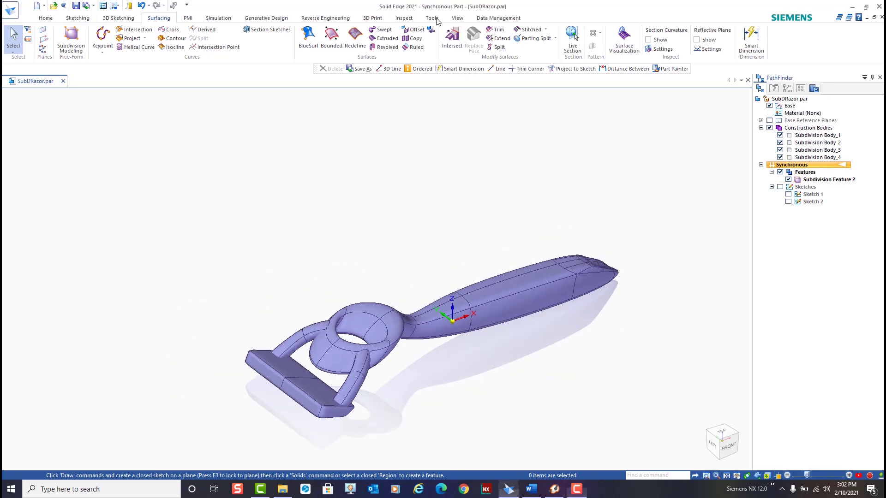
{"action": "left_click", "coordinate": [432, 18]}
{"action": "left_click", "coordinate": [24, 40]}
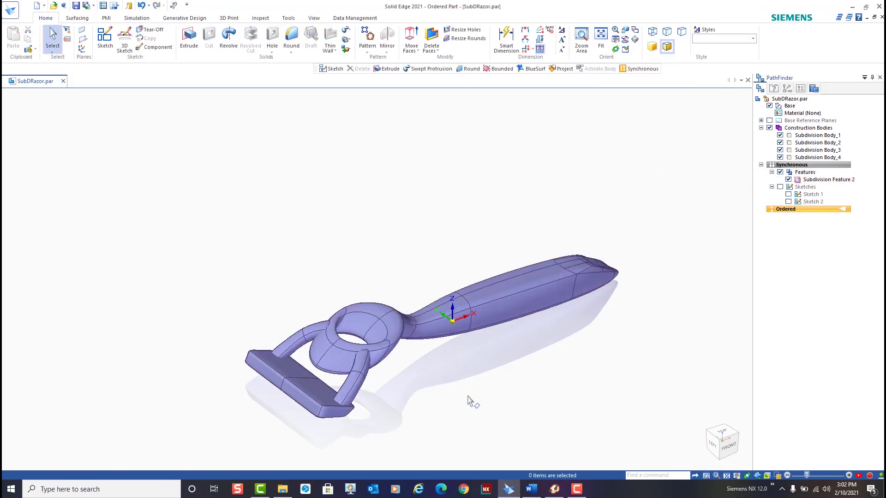
Step: Convert all four subdivision construction bodies, Subdivision Body_1 to Subdivision Body_4, into design bodies
{"action": "scroll", "coordinate": [469, 399], "scroll_direction": "up", "scroll_amount": 3}
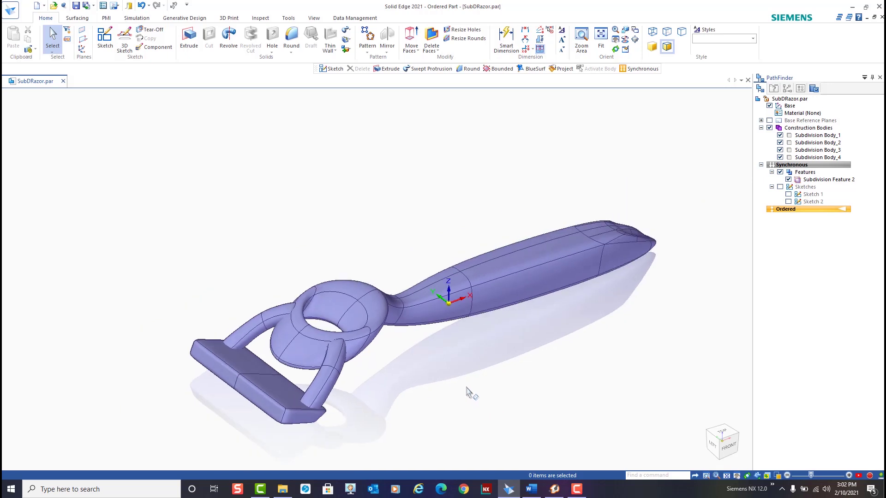
{"action": "middle_click_drag", "start_coordinate": [458, 365], "coordinate": [426, 331], "text": "shift"}
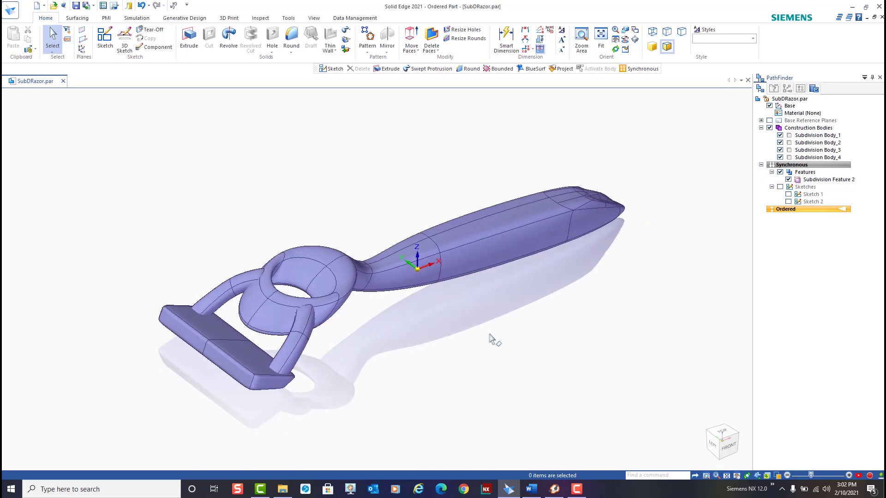
{"action": "left_click", "coordinate": [818, 135]}
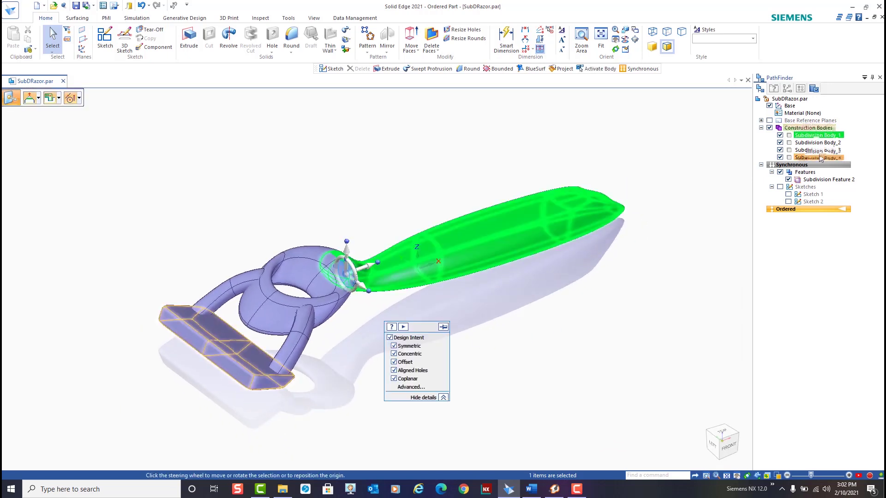
{"action": "left_click", "coordinate": [819, 158], "text": "shift"}
{"action": "right_click", "coordinate": [816, 150]}
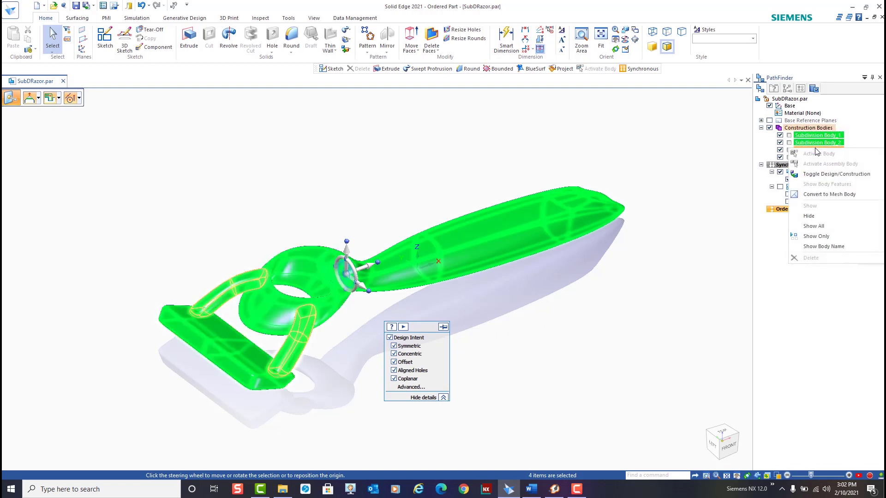
{"action": "left_click", "coordinate": [850, 178]}
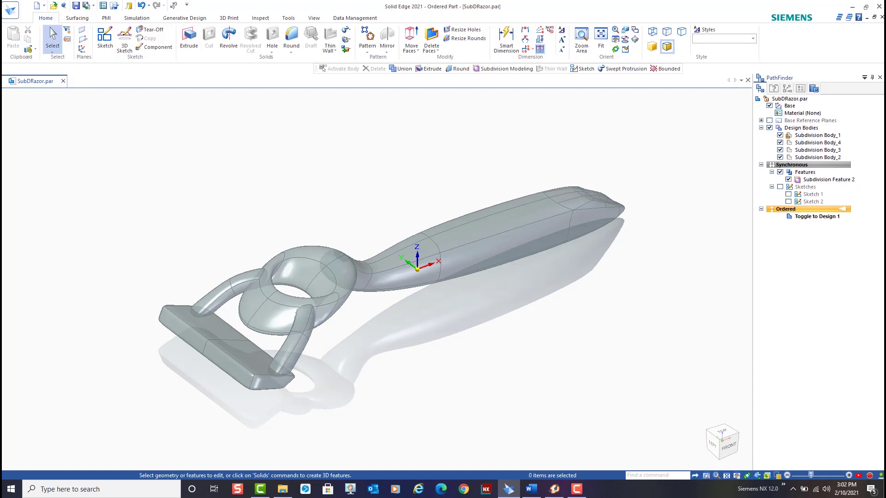
Step: Unite the handle body with the neck ring, forked arms and head using a Union, and finish the command
{"action": "left_click", "coordinate": [351, 53]}
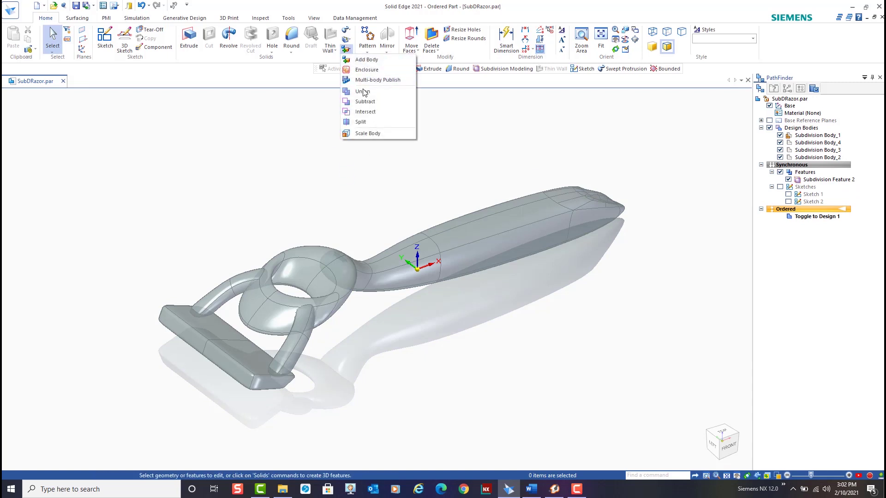
{"action": "left_click", "coordinate": [412, 126]}
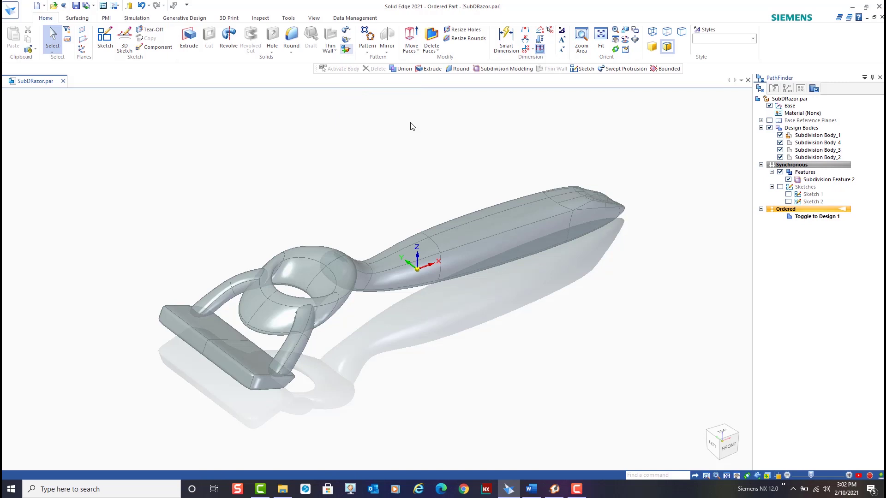
{"action": "left_click", "coordinate": [494, 228]}
{"action": "left_click", "coordinate": [343, 280]}
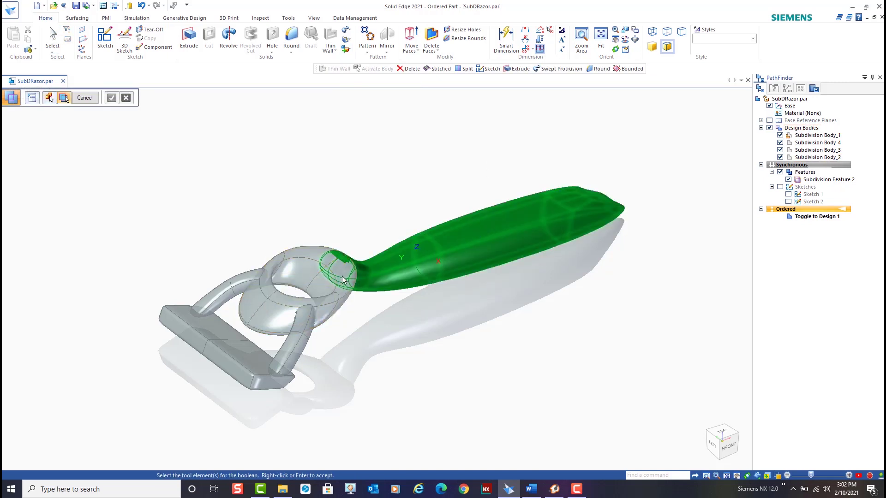
{"action": "left_click", "coordinate": [300, 341]}
{"action": "left_click", "coordinate": [255, 366]}
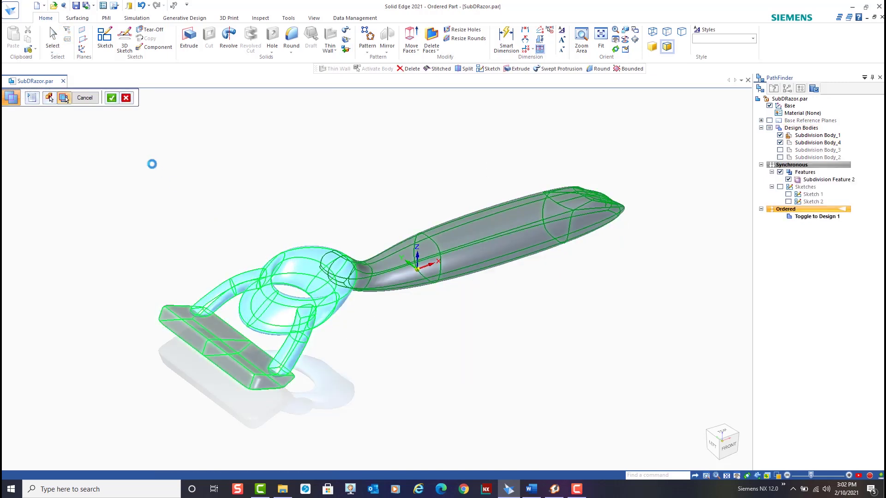
{"action": "left_click", "coordinate": [112, 98]}
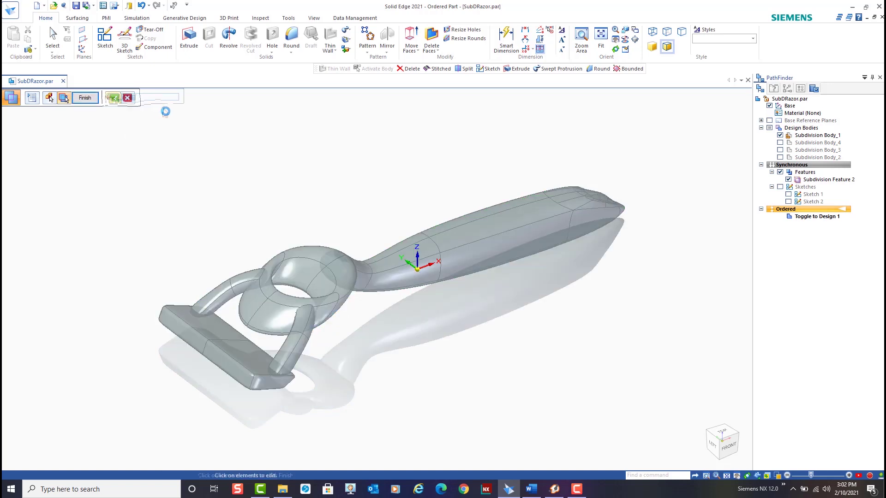
{"action": "left_click", "coordinate": [87, 98]}
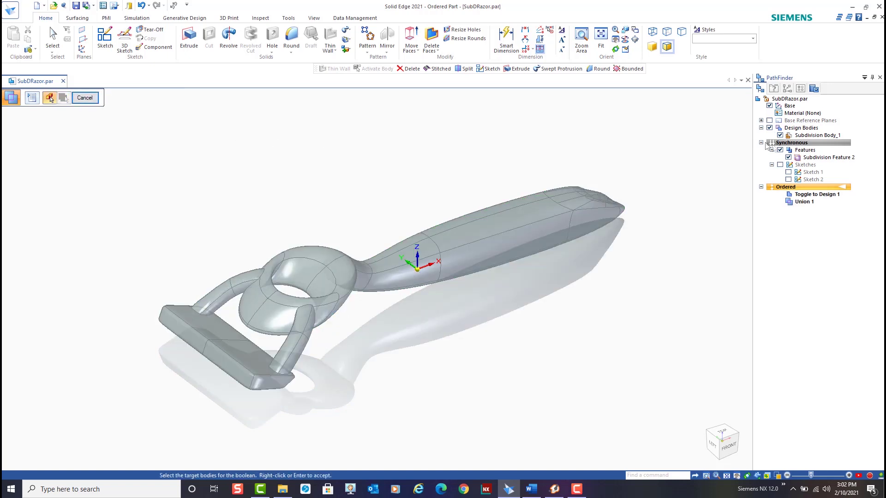
{"action": "left_click", "coordinate": [85, 98]}
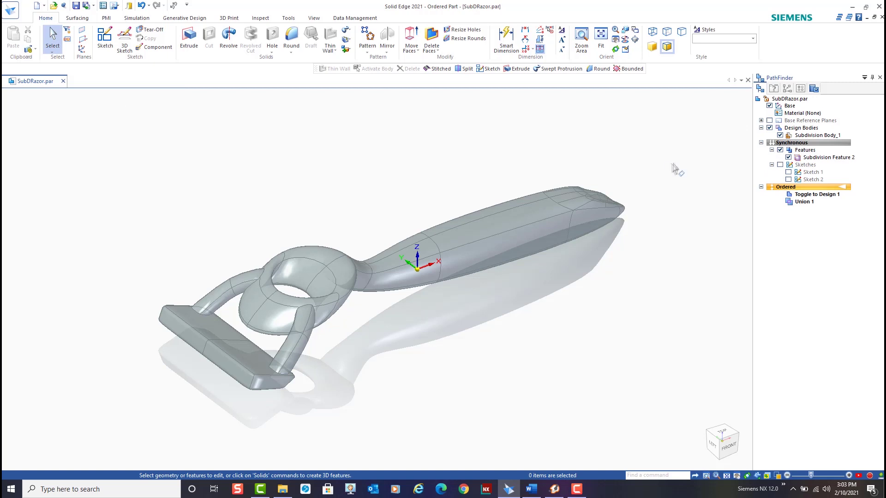
Step: Activate the united razor design body
{"action": "left_click", "coordinate": [812, 136]}
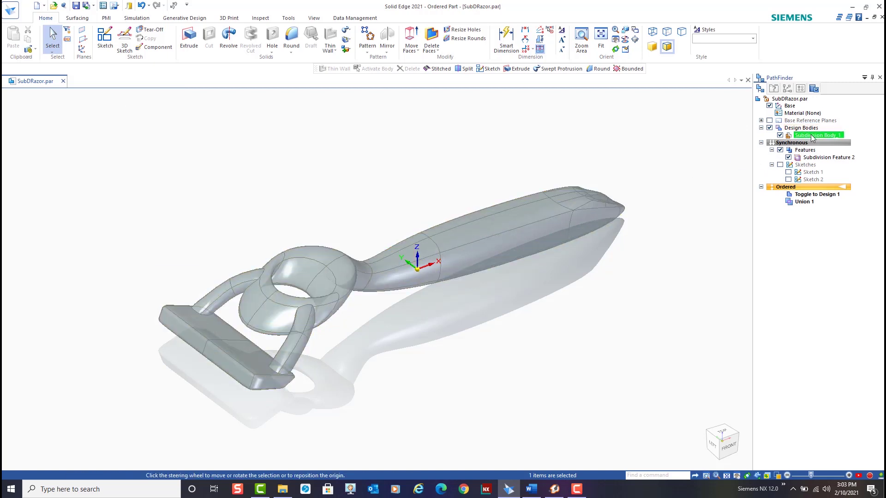
{"action": "right_click", "coordinate": [790, 135]}
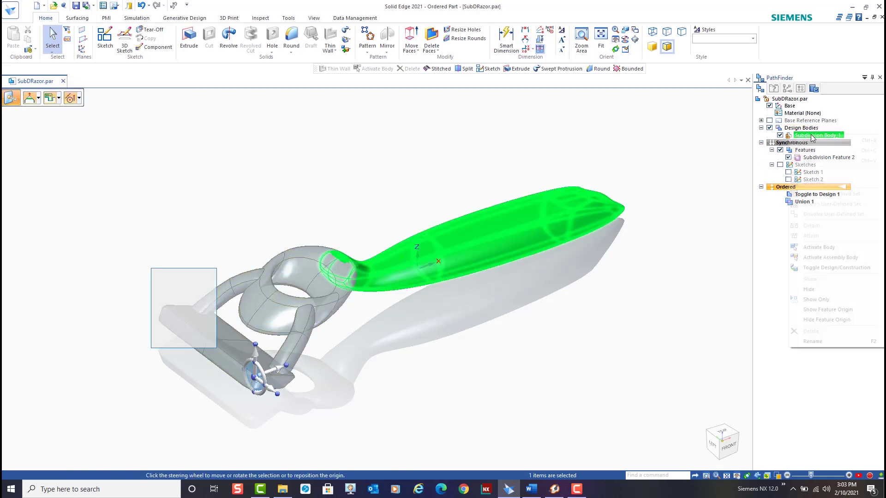
{"action": "left_click", "coordinate": [832, 249]}
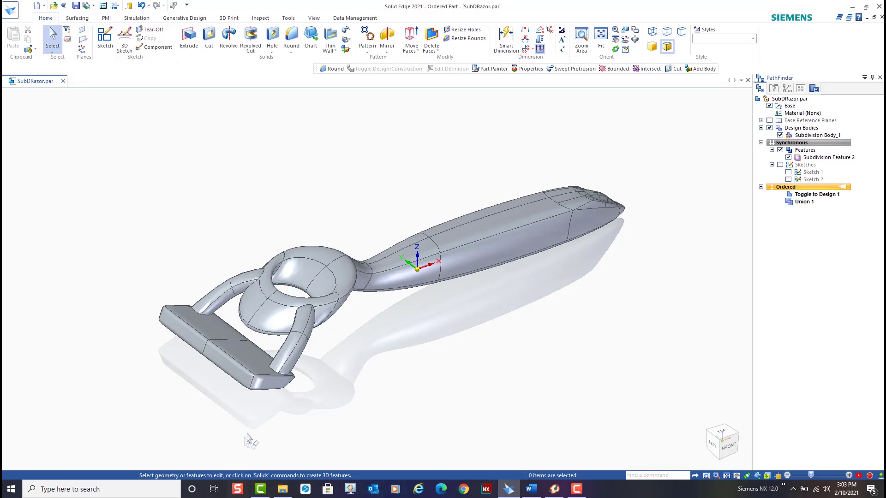
Step: Set the Round command to its Blend type for the joints between the arms and the head
{"action": "scroll", "coordinate": [283, 413], "scroll_direction": "up", "scroll_amount": 5}
{"action": "middle_click_drag", "start_coordinate": [310, 402], "coordinate": [401, 399], "text": "shift"}
{"action": "left_click", "coordinate": [292, 40]}
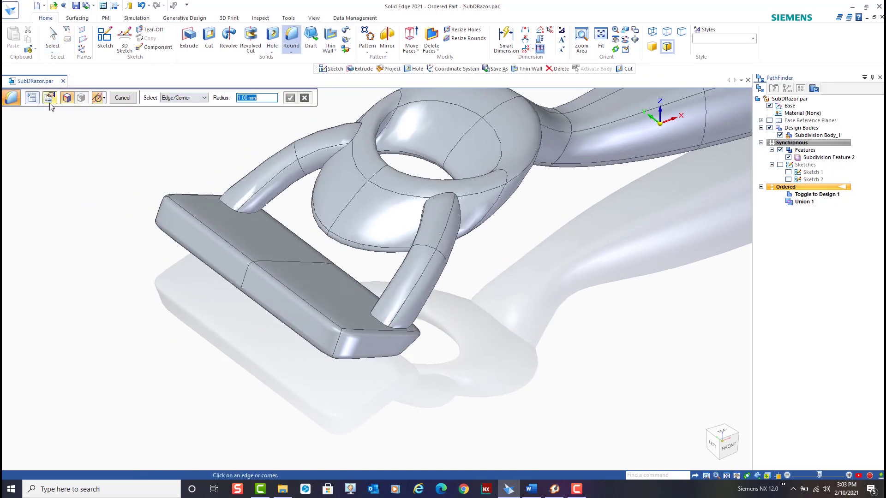
{"action": "left_click", "coordinate": [32, 99]}
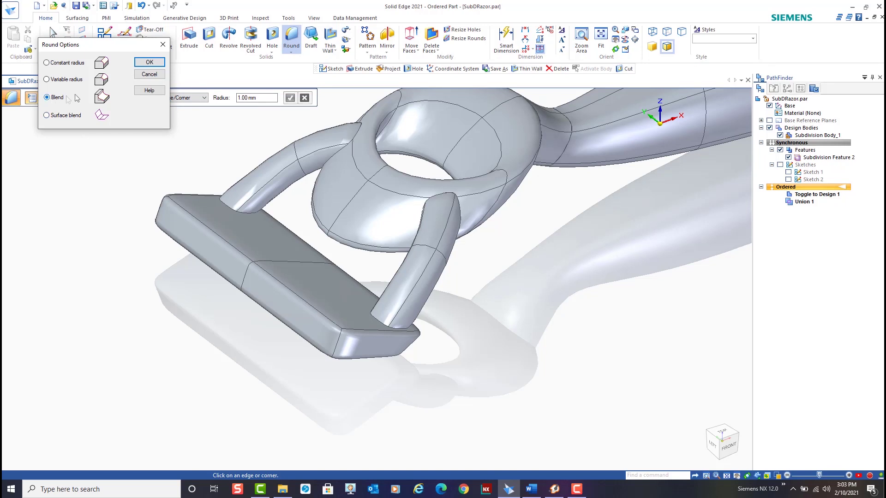
{"action": "left_click", "coordinate": [149, 63]}
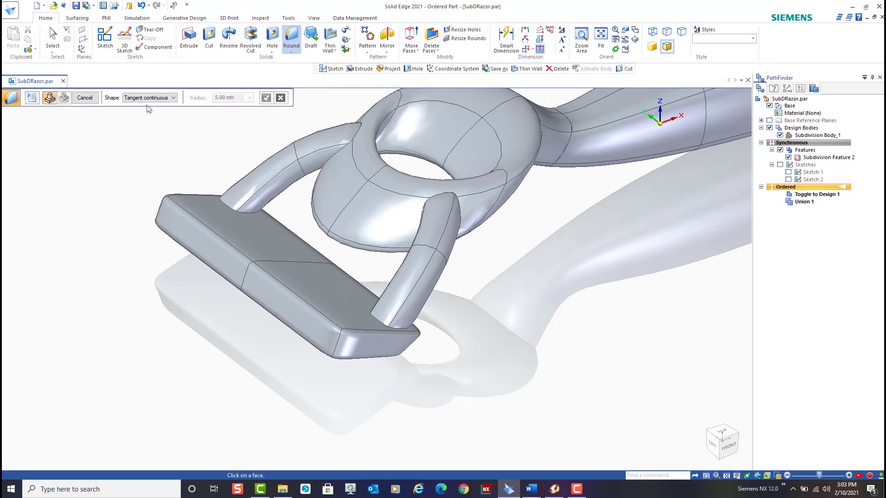
Step: Blend the near arm into the head's upper face with a tangent continuous 0.25 mm radius
{"action": "left_click", "coordinate": [347, 320]}
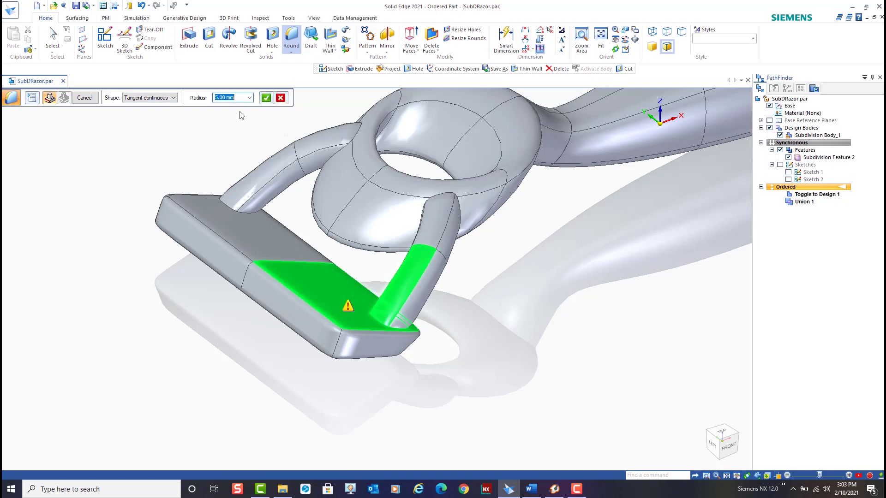
{"action": "type", "text": ".25"}
{"action": "left_click", "coordinate": [266, 98]}
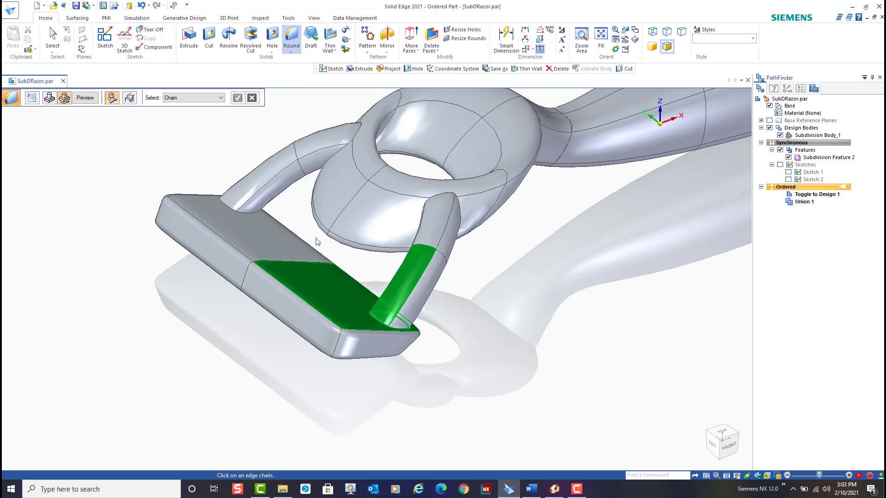
{"action": "scroll", "coordinate": [427, 333], "scroll_direction": "up", "scroll_amount": 3}
{"action": "scroll", "coordinate": [283, 322], "scroll_direction": "down", "scroll_amount": 4}
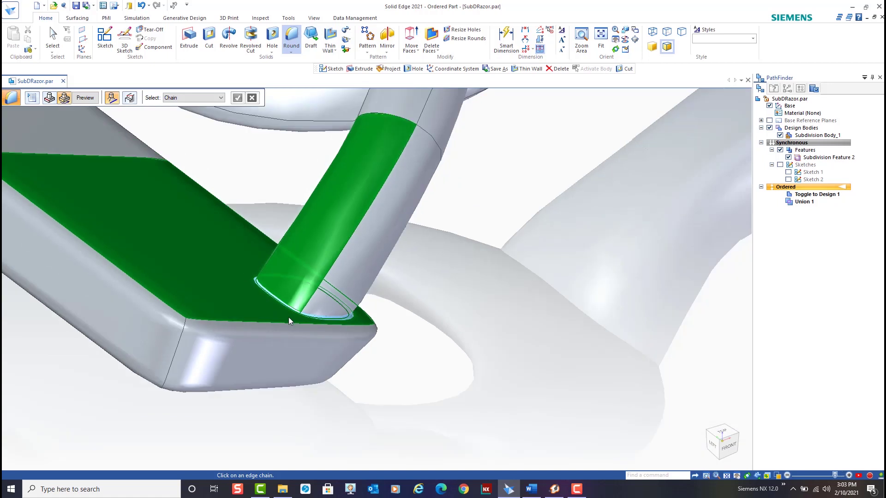
{"action": "scroll", "coordinate": [46, 125], "scroll_direction": "up", "scroll_amount": 2}
{"action": "left_click", "coordinate": [84, 98]}
{"action": "left_click", "coordinate": [84, 98]}
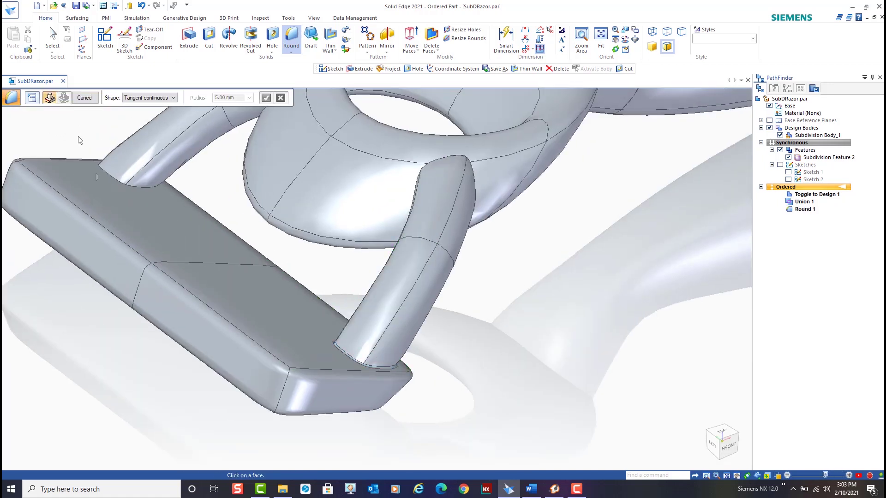
Step: Blend the far arm into the head's upper face with a tangent continuous 0.25 mm radius and end the Round command
{"action": "left_click", "coordinate": [97, 190]}
{"action": "left_click", "coordinate": [134, 159]}
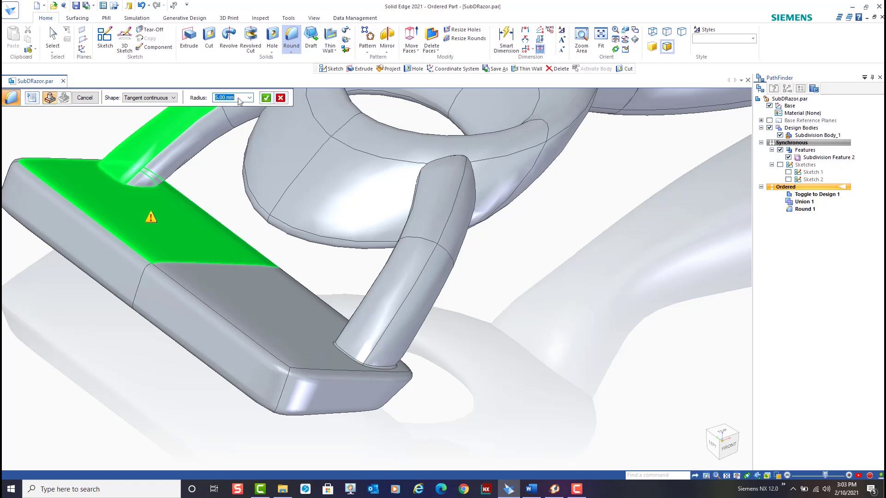
{"action": "type", "text": ".25"}
{"action": "key", "text": "Return"}
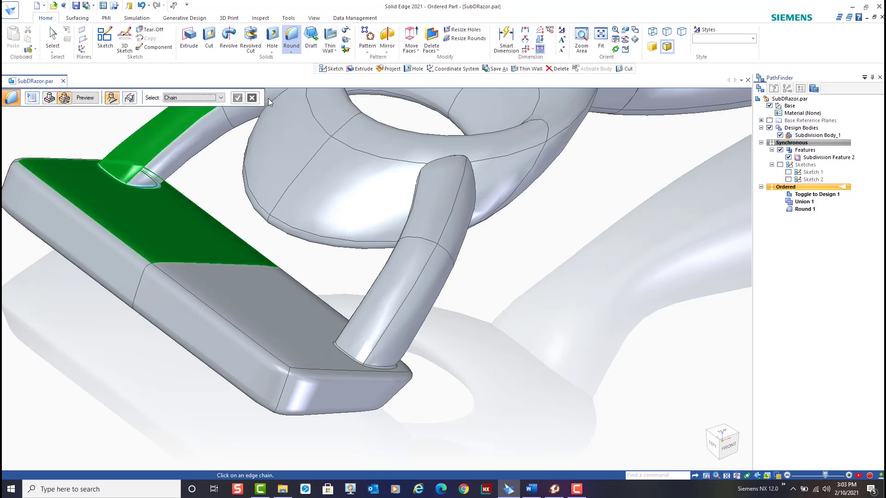
{"action": "left_click", "coordinate": [85, 98]}
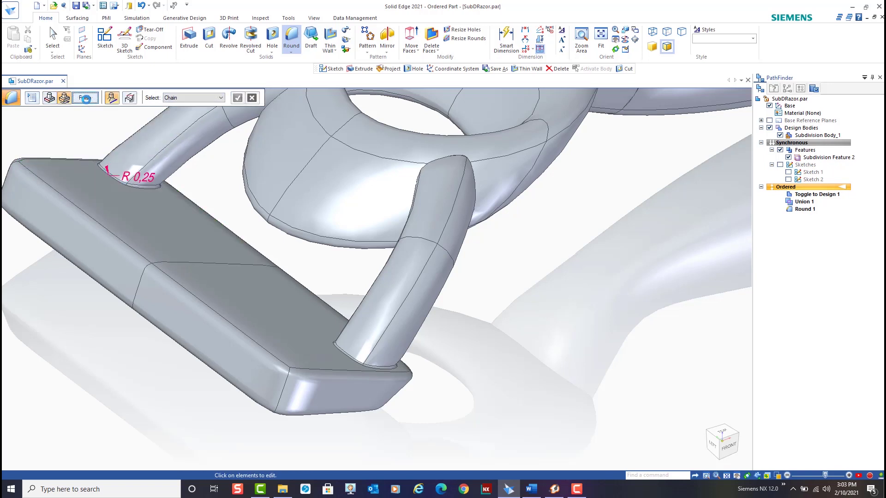
{"action": "left_click", "coordinate": [86, 101]}
{"action": "scroll", "coordinate": [429, 284], "scroll_direction": "down", "scroll_amount": 3}
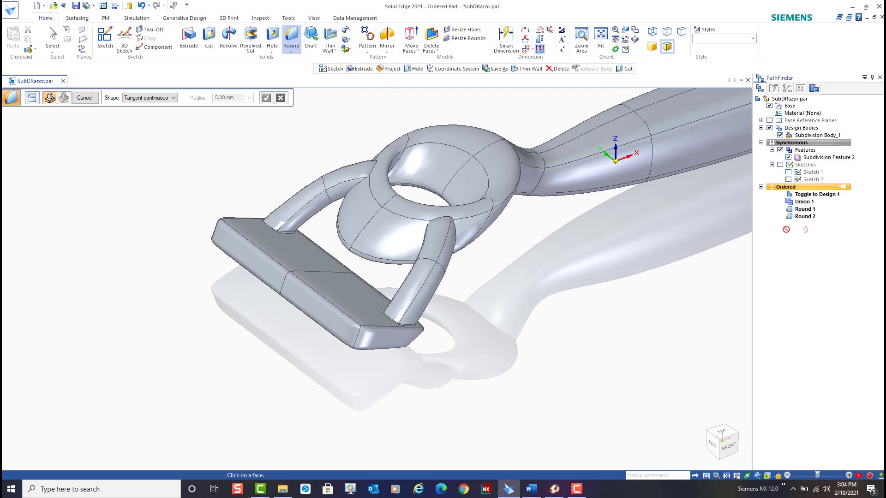
{"action": "scroll", "coordinate": [551, 251], "scroll_direction": "down", "scroll_amount": 3}
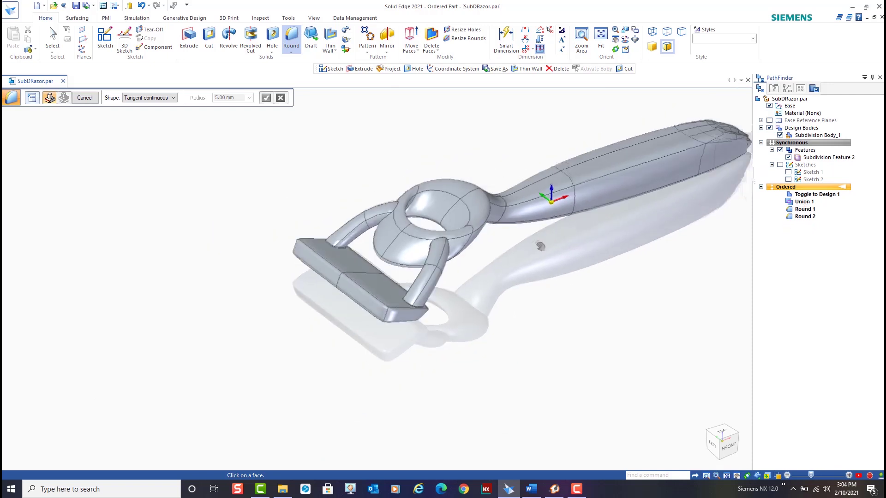
{"action": "key", "text": "Escape"}
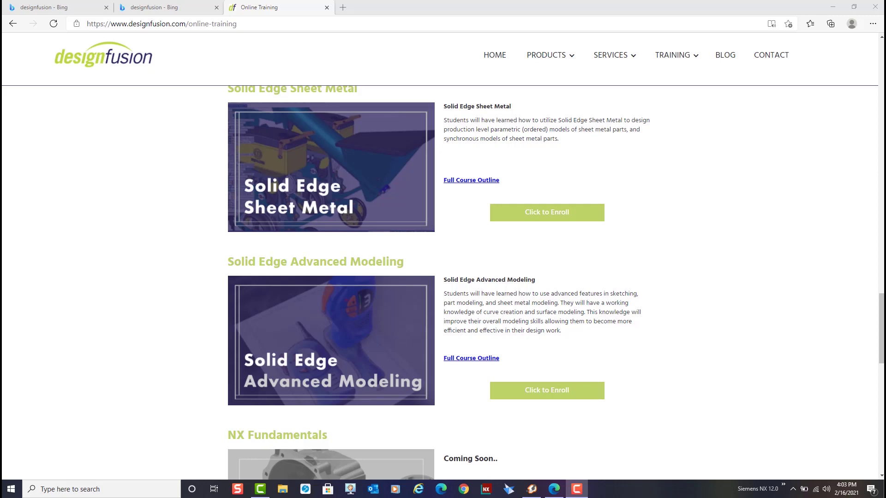
Step: Open the Solid Edge Advanced Modeling course's enrollment page in the browser and review its prerequisites, curriculum and pricing
{"action": "left_click", "coordinate": [552, 396]}
{"action": "left_click", "coordinate": [553, 396]}
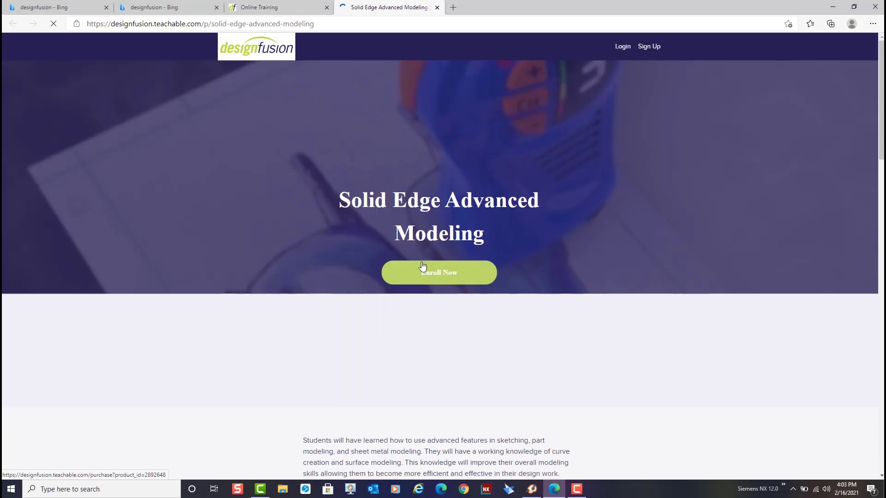
{"action": "scroll", "coordinate": [447, 296], "scroll_direction": "down", "scroll_amount": 10}
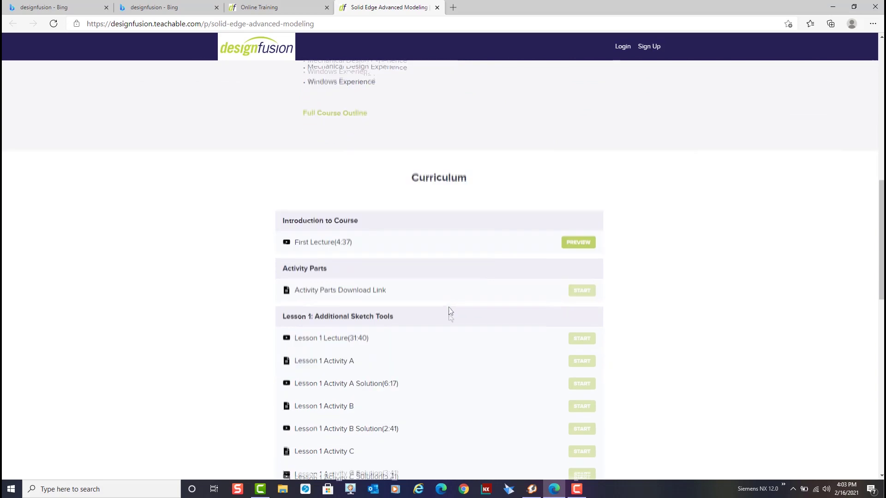
{"action": "scroll", "coordinate": [451, 313], "scroll_direction": "down", "scroll_amount": 8}
{"action": "scroll", "coordinate": [451, 312], "scroll_direction": "up", "scroll_amount": 7}
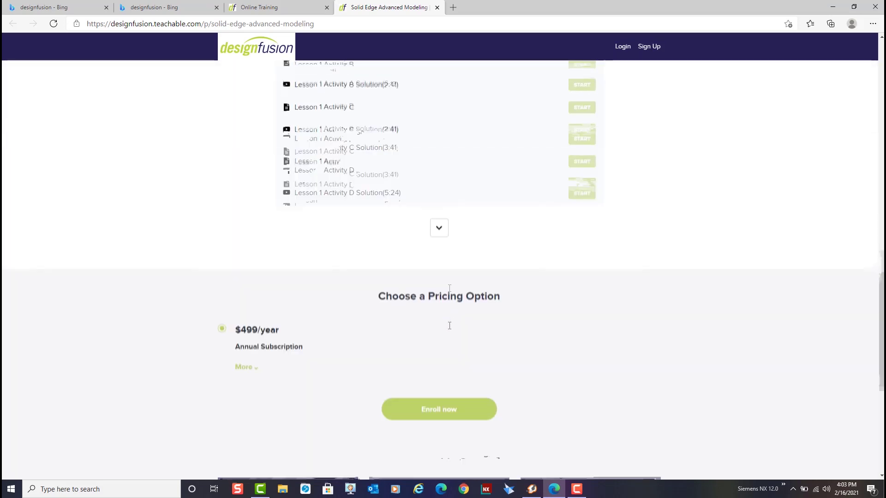
{"action": "scroll", "coordinate": [451, 312], "scroll_direction": "up", "scroll_amount": 8}
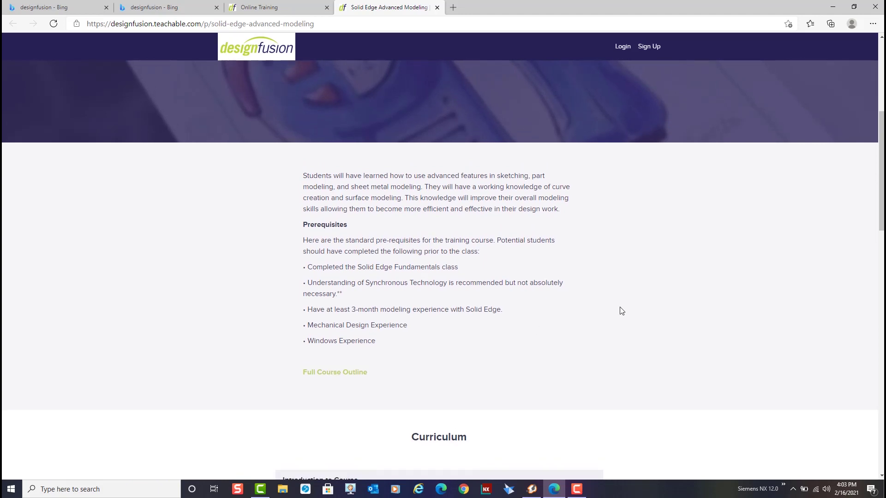
{"action": "scroll", "coordinate": [622, 311], "scroll_direction": "up", "scroll_amount": 5}
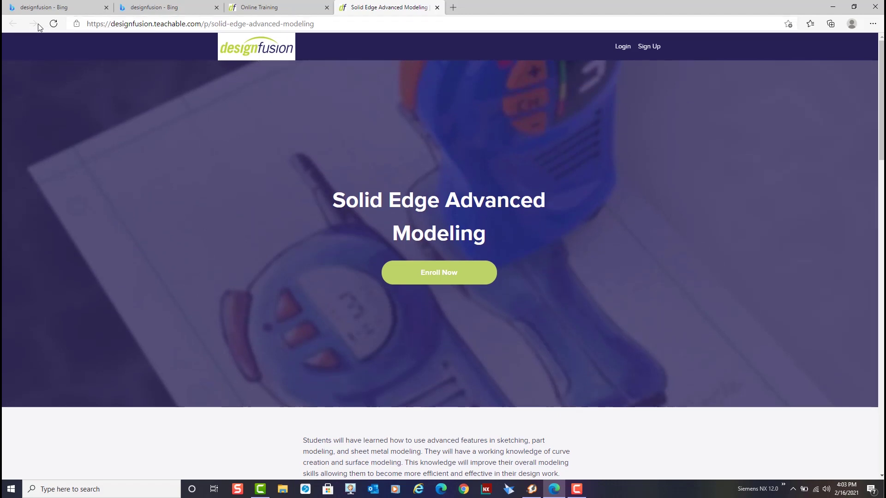
Step: Return to the designfusion Online Training page and view its introduction
{"action": "left_click", "coordinate": [277, 7]}
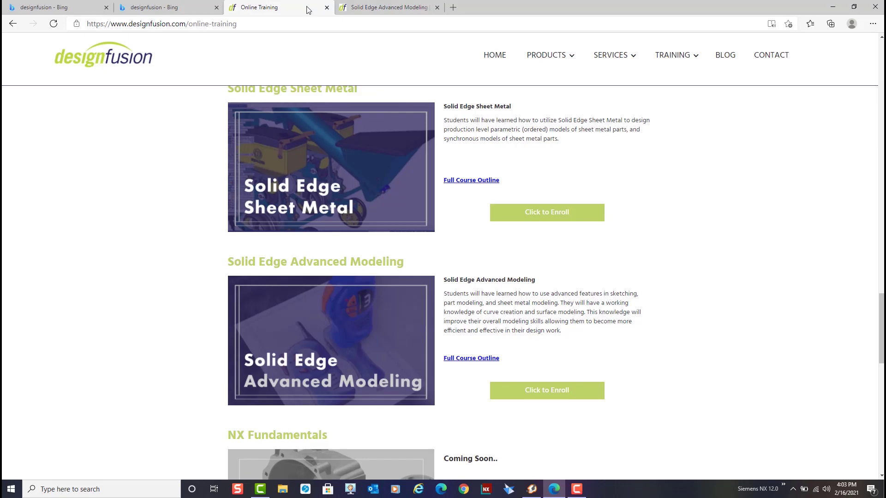
{"action": "scroll", "coordinate": [531, 239], "scroll_direction": "up", "scroll_amount": 20}
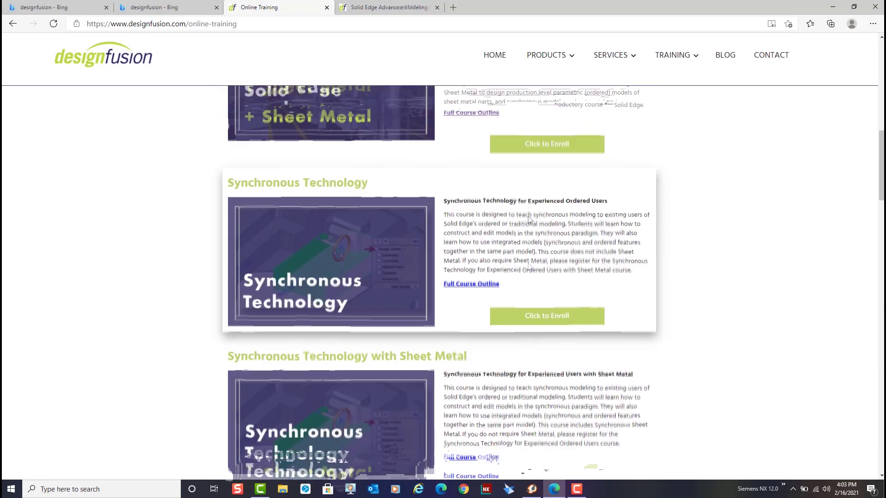
{"action": "scroll", "coordinate": [535, 228], "scroll_direction": "up", "scroll_amount": 3}
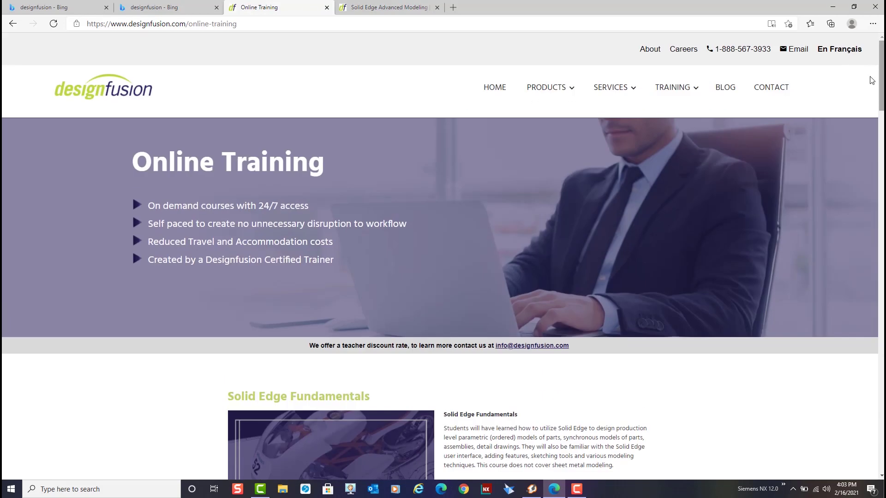